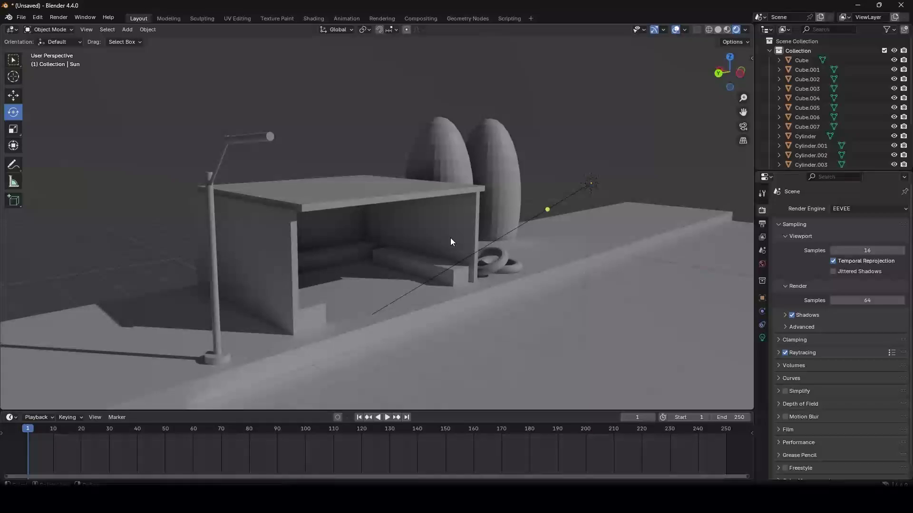
# - Examine the finished bus stop scene with its street lamp, trees and sun light from several angles in rendered shading
pyautogui.moveTo(450, 242); pyautogui.dragTo(507, 234, button='middle')
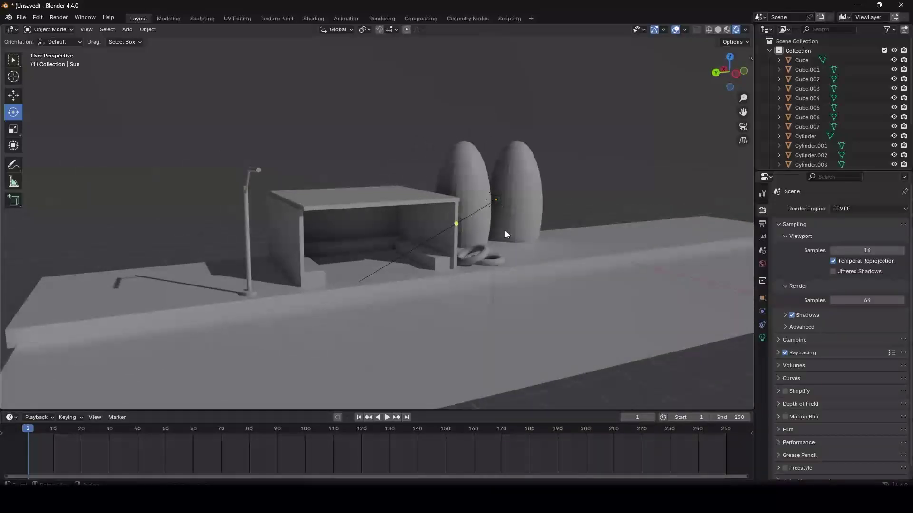
pyautogui.moveTo(791, 177); pyautogui.dragTo(791, 256)
pyautogui.scroll(1, 618, 166)
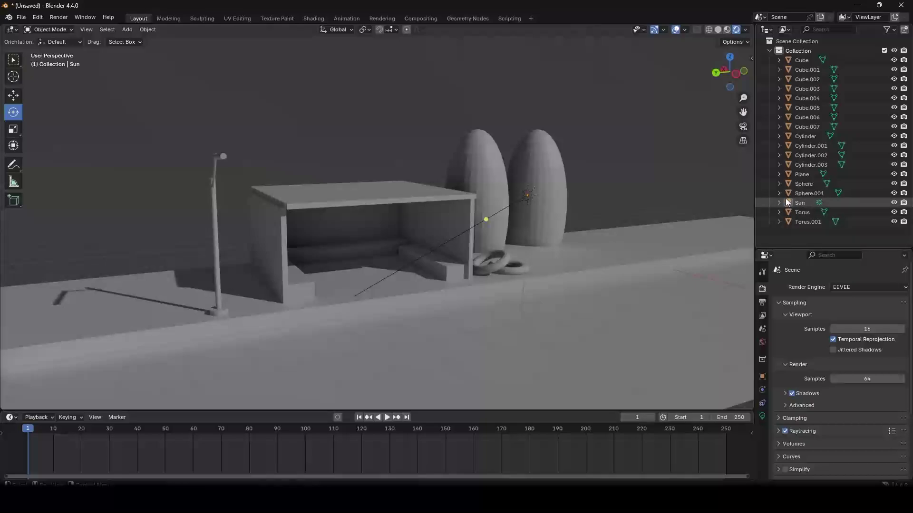
pyautogui.click(370, 198)
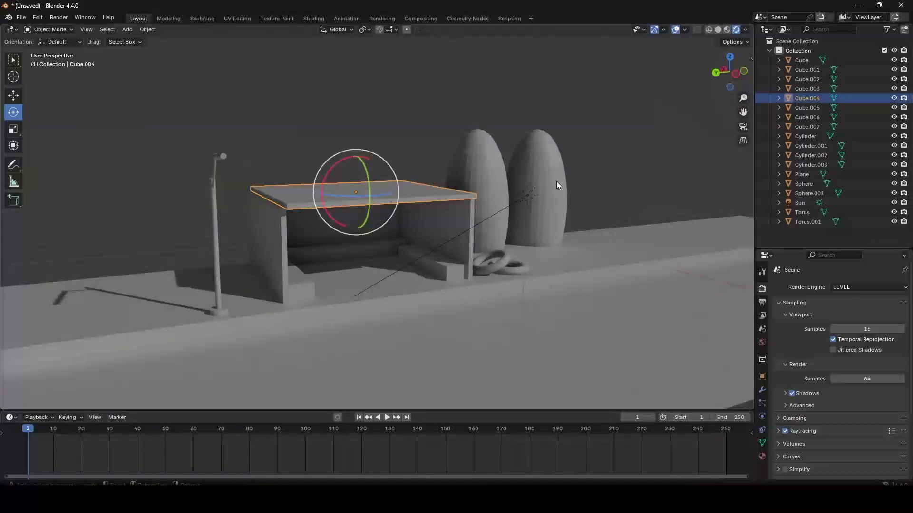
pyautogui.click(627, 121)
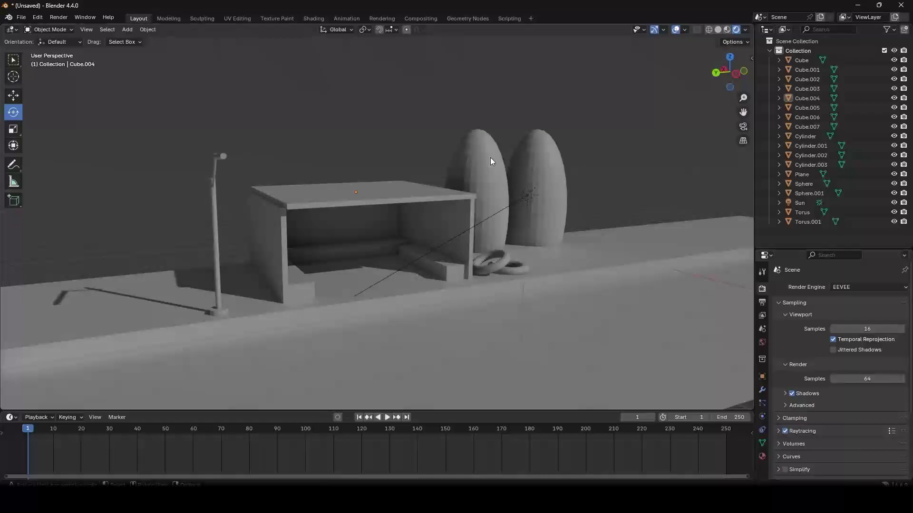
pyautogui.scroll(-2, 313, 175)
pyautogui.moveTo(313, 176); pyautogui.dragTo(339, 170, button='middle')
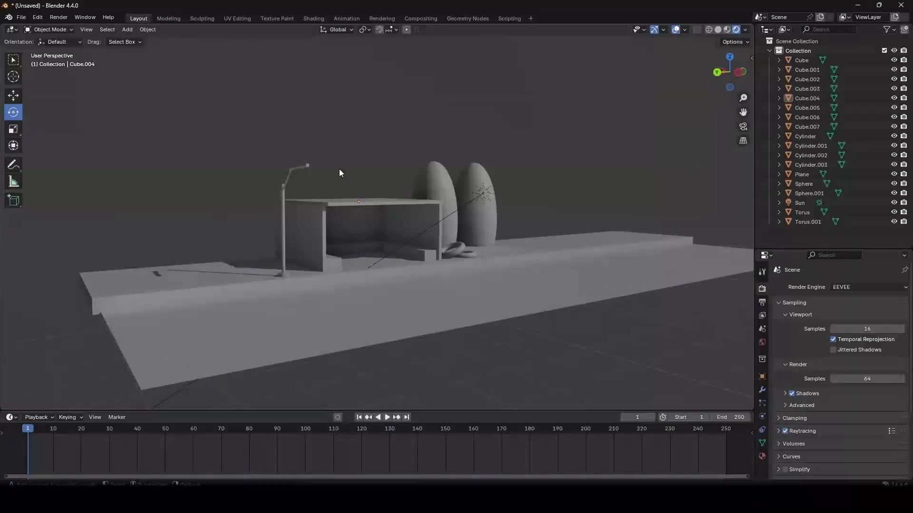
# - Set the viewport to solid shading and look over the bus stop scene from several sides
pyautogui.click(718, 30)
pyautogui.scroll(4, 495, 161)
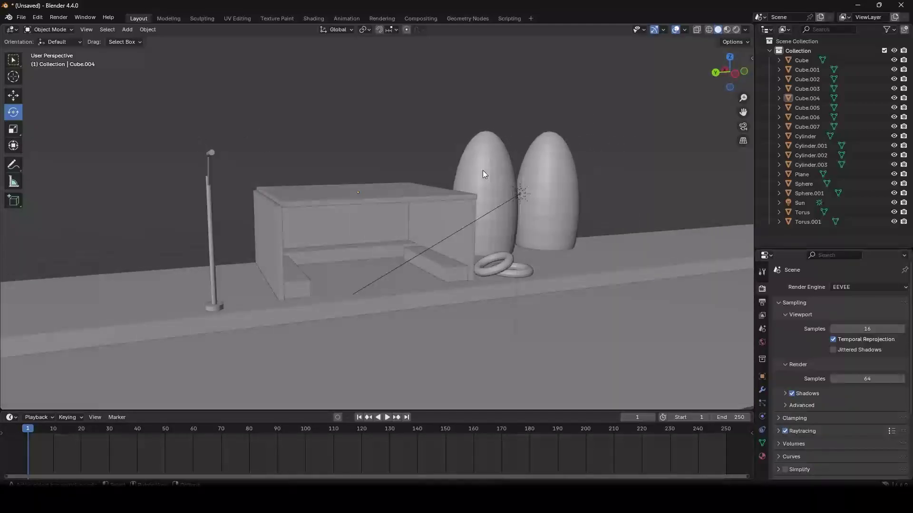
pyautogui.moveTo(483, 171); pyautogui.dragTo(552, 173, button='middle')
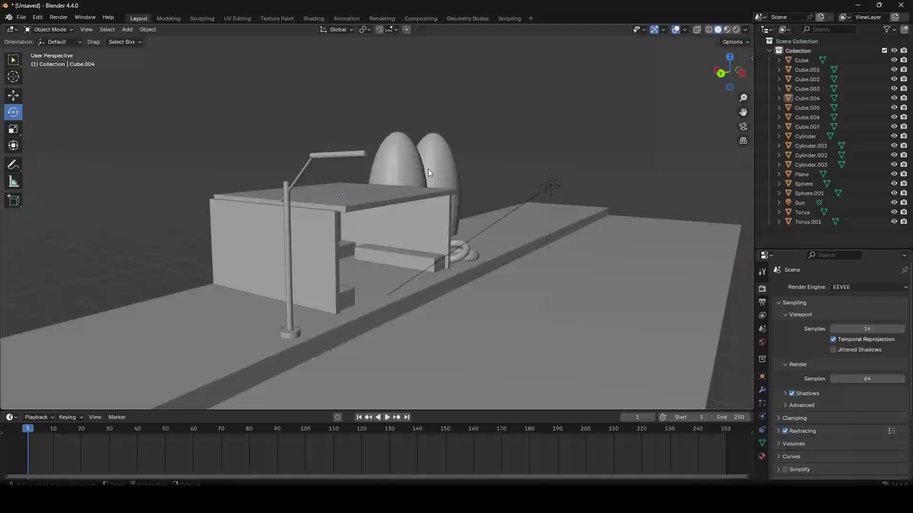
pyautogui.scroll(-1, 428, 169)
pyautogui.moveTo(452, 169); pyautogui.dragTo(438, 169, button='middle')
pyautogui.scroll(-2, 443, 167)
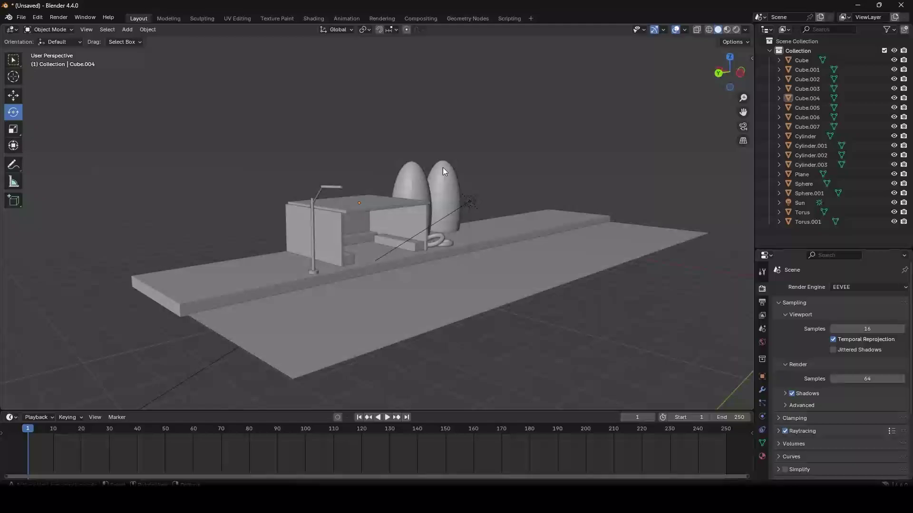
# - Create a new General file without saving the changes to the bus stop scene
pyautogui.click(21, 18)
pyautogui.moveTo(33, 30)
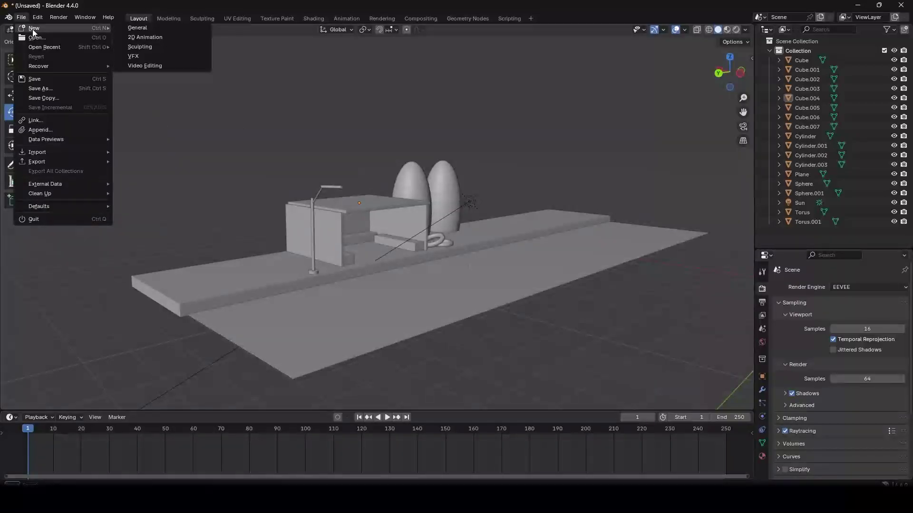
pyautogui.click(161, 26)
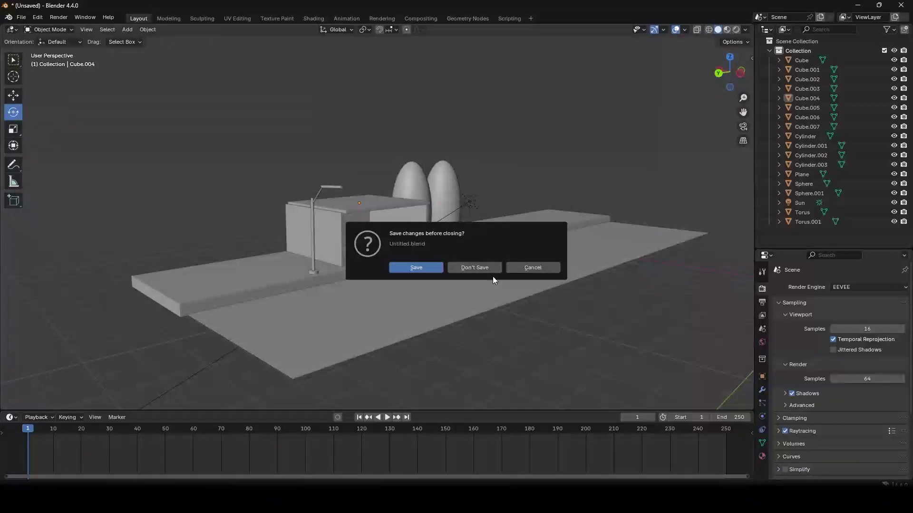
pyautogui.click(478, 266)
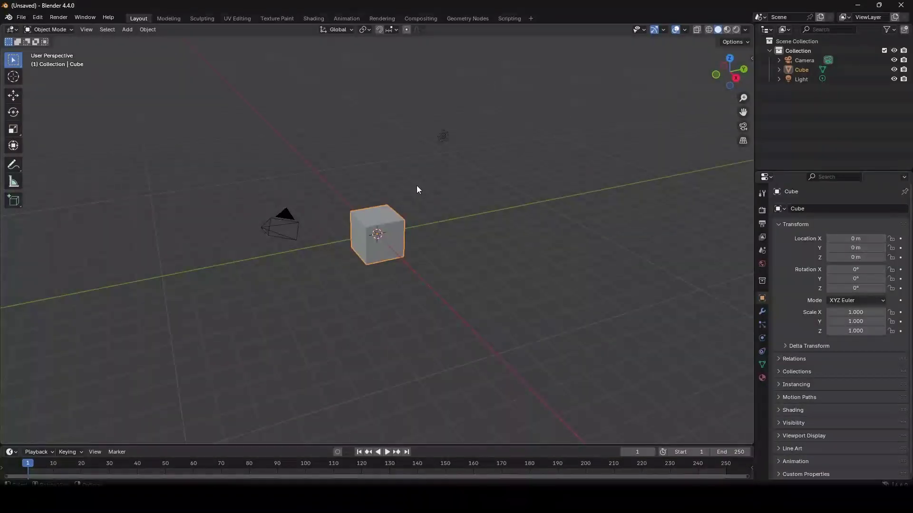
# - Delete the default camera and light from the scene, leaving only the cube
pyautogui.moveTo(369, 172); pyautogui.dragTo(360, 190, button='middle')
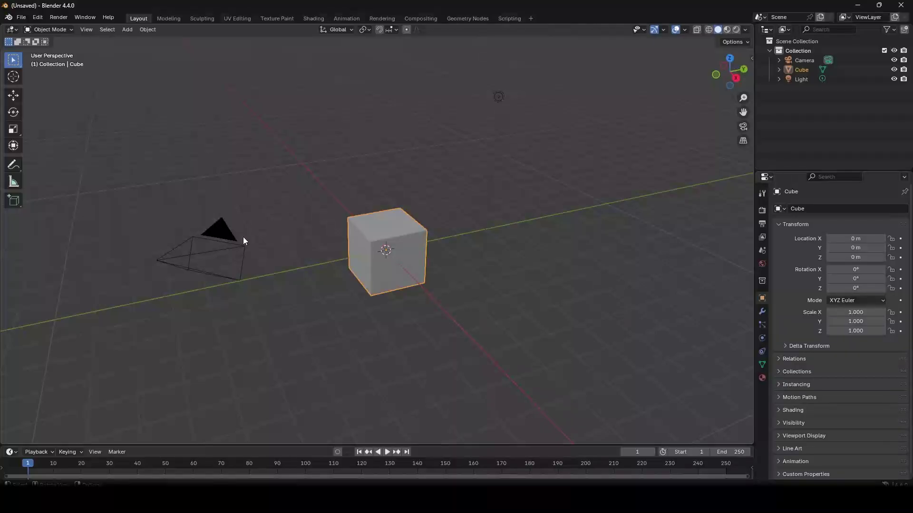
pyautogui.click(216, 230)
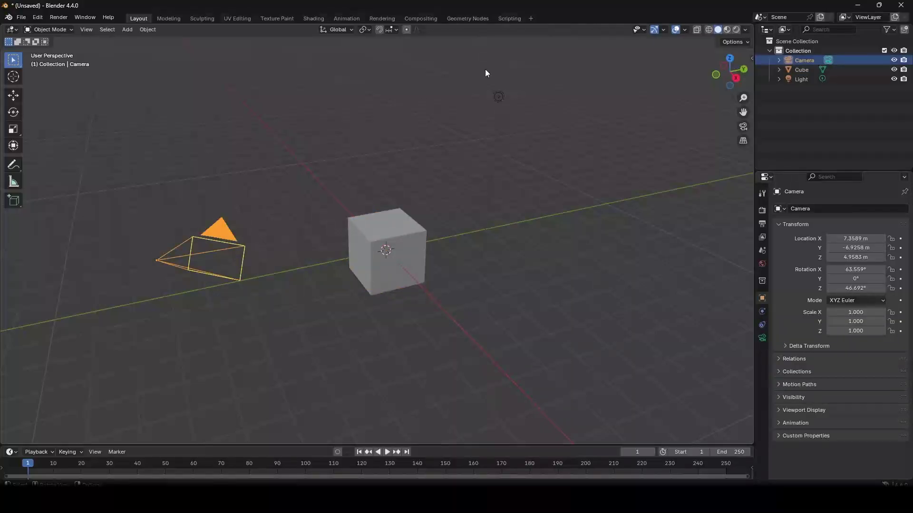
pyautogui.click(500, 95)
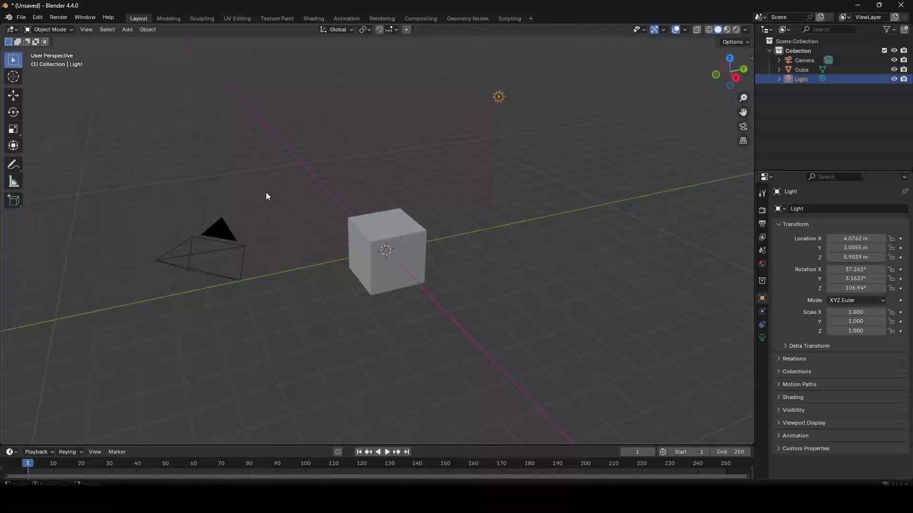
pyautogui.keyDown('shift'); pyautogui.click(223, 228); pyautogui.keyUp('shift')
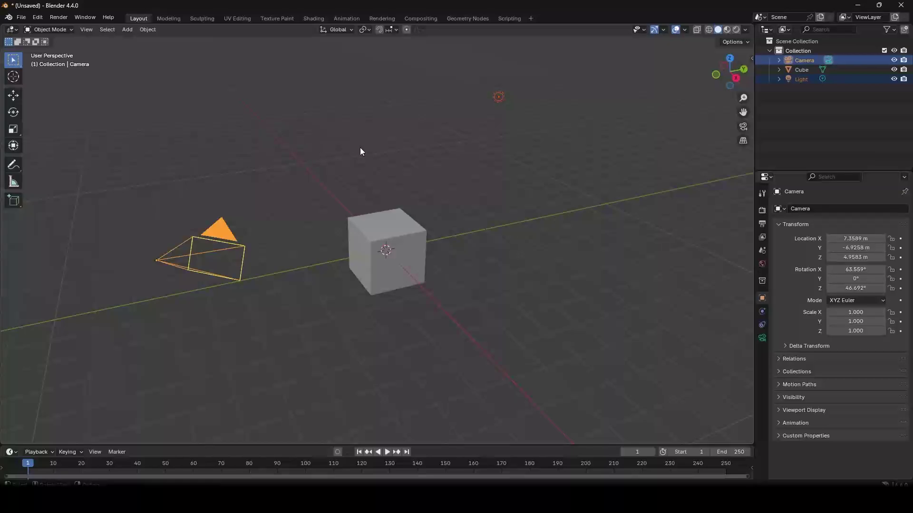
pyautogui.press('x')
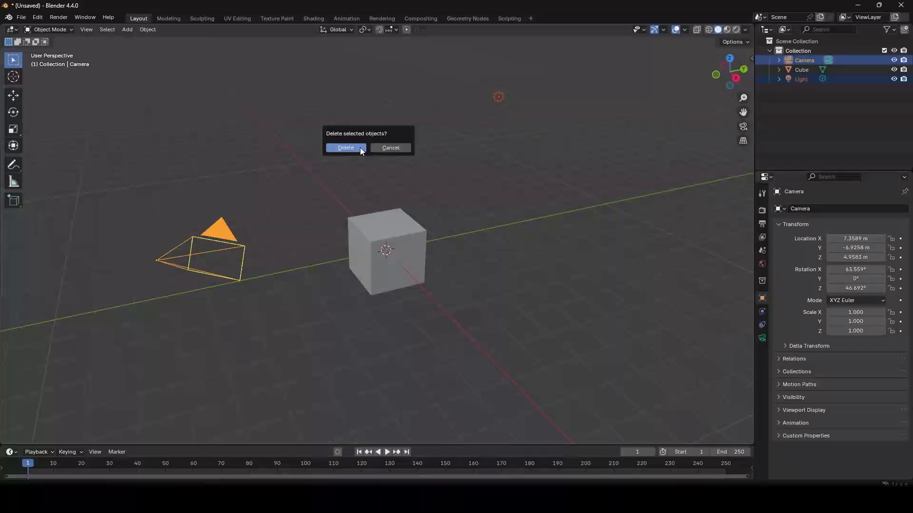
pyautogui.click(361, 152)
# - Raise the cube about 1 m along Z with the Move tool so that it stands on the grid floor
pyautogui.click(370, 235)
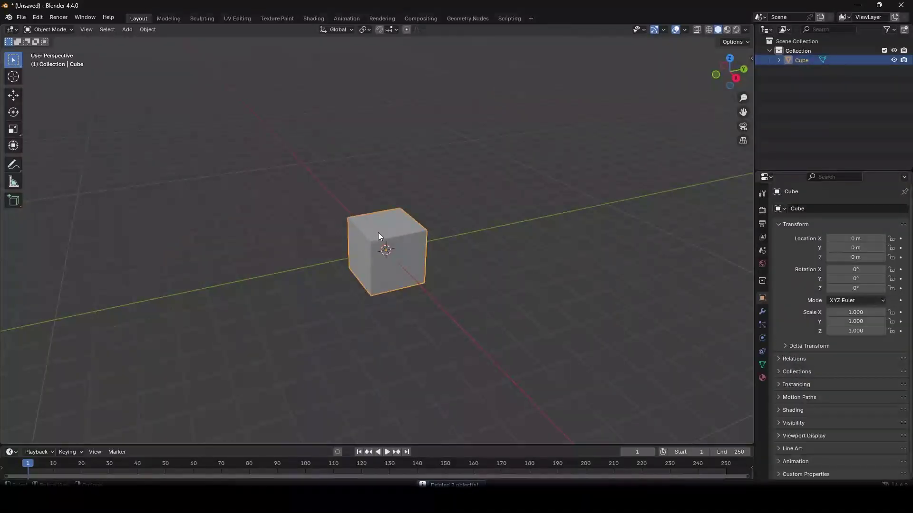
pyautogui.scroll(2, 404, 216)
pyautogui.moveTo(429, 198); pyautogui.dragTo(443, 176, button='middle')
pyautogui.moveTo(375, 212); pyautogui.dragTo(360, 325, button='middle')
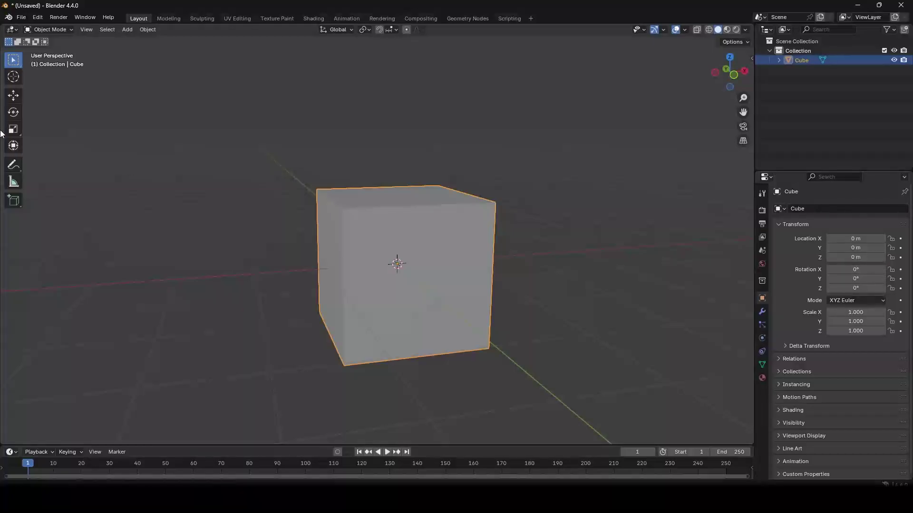
pyautogui.click(13, 95)
pyautogui.moveTo(399, 232); pyautogui.dragTo(346, 136)
pyautogui.scroll(-2, 346, 138)
pyautogui.moveTo(345, 139); pyautogui.dragTo(304, 165, button='middle')
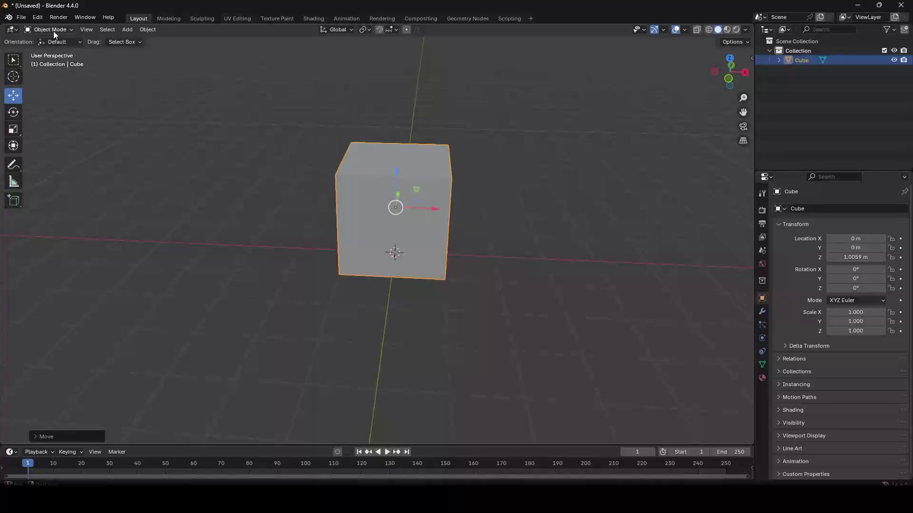
# - Inspect the cube from several angles in wireframe shading and again in solid shading
pyautogui.click(709, 30)
pyautogui.moveTo(351, 161); pyautogui.dragTo(397, 170, button='middle')
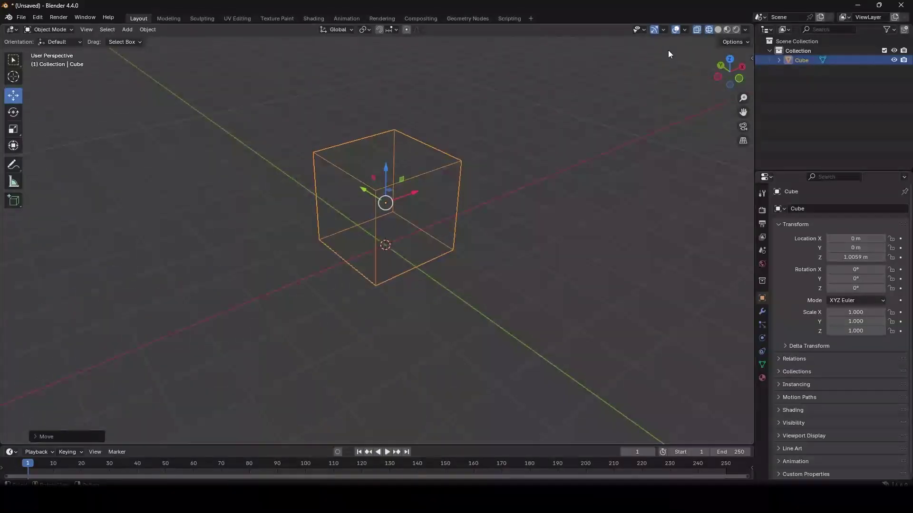
pyautogui.moveTo(462, 132); pyautogui.dragTo(326, 187, button='middle')
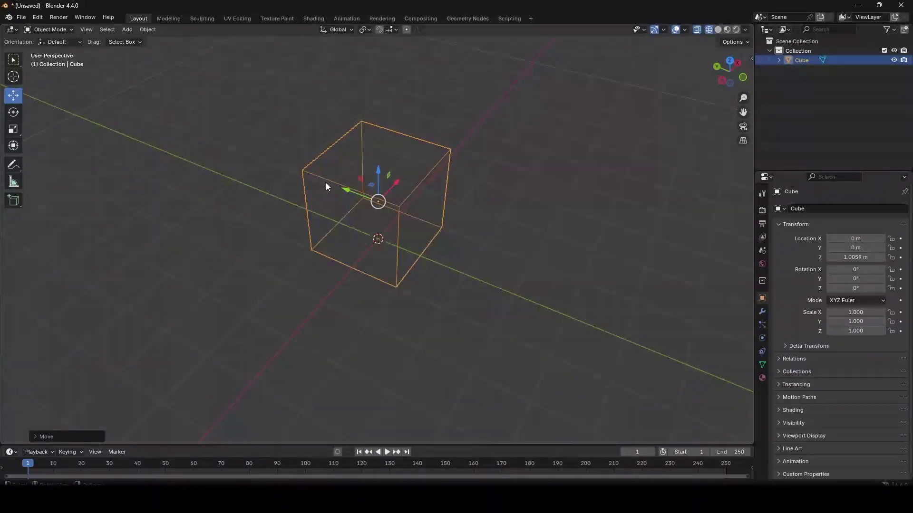
pyautogui.moveTo(376, 140); pyautogui.dragTo(683, 86, button='middle')
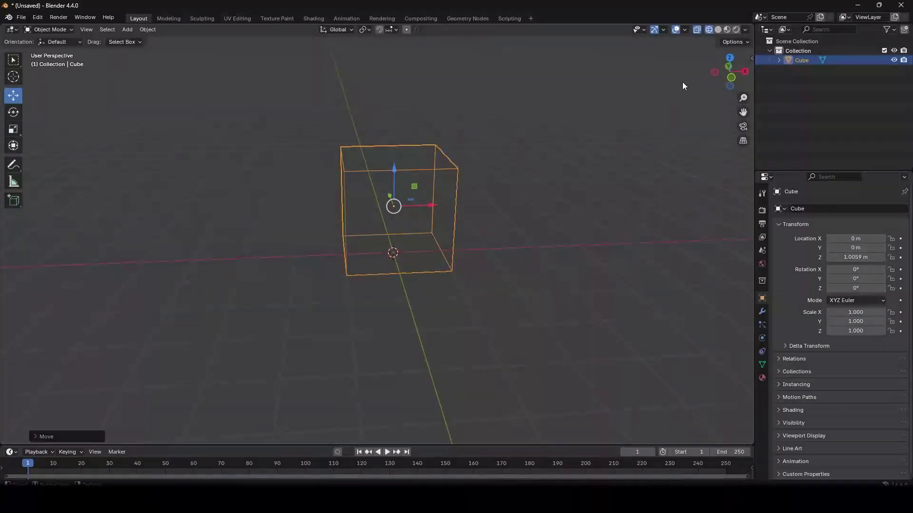
pyautogui.click(717, 30)
pyautogui.scroll(2, 335, 158)
pyautogui.moveTo(336, 158); pyautogui.dragTo(527, 137, button='middle')
pyautogui.click(533, 132)
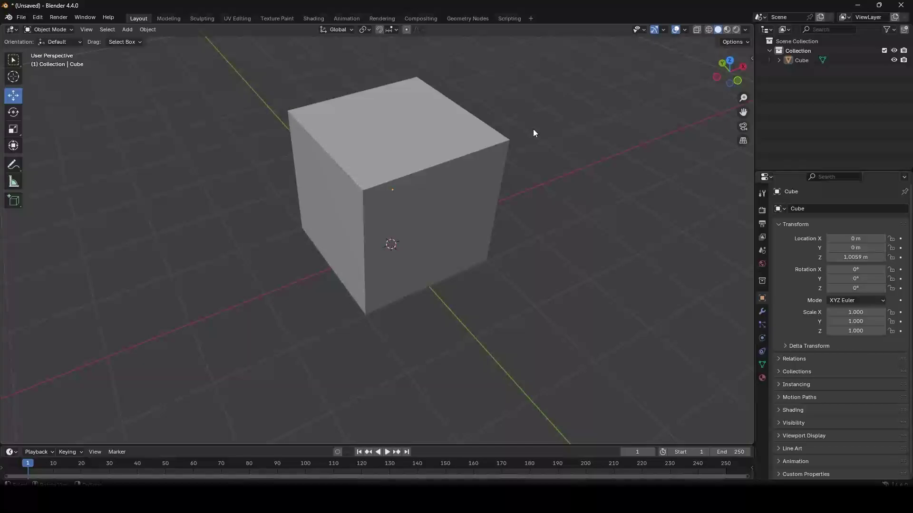
pyautogui.scroll(-2, 517, 149)
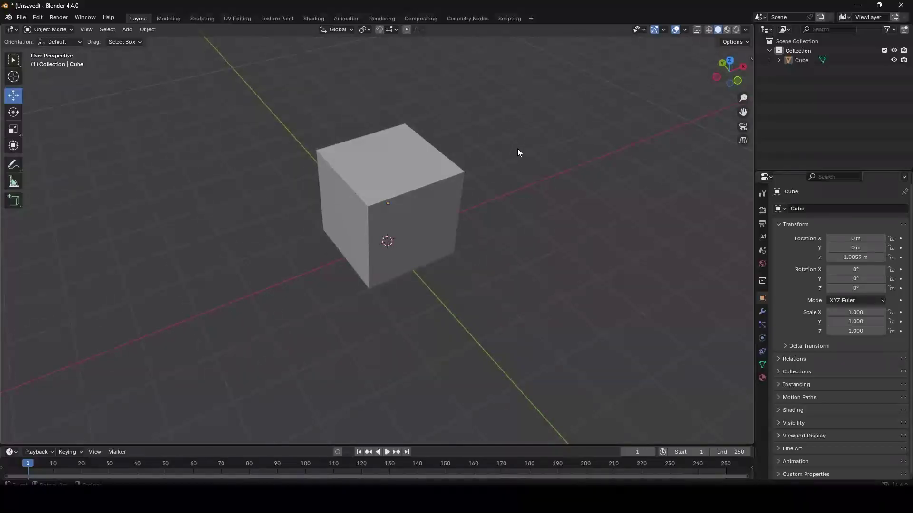
# - Show the cube in material preview shading and view it from another angle
pyautogui.click(726, 30)
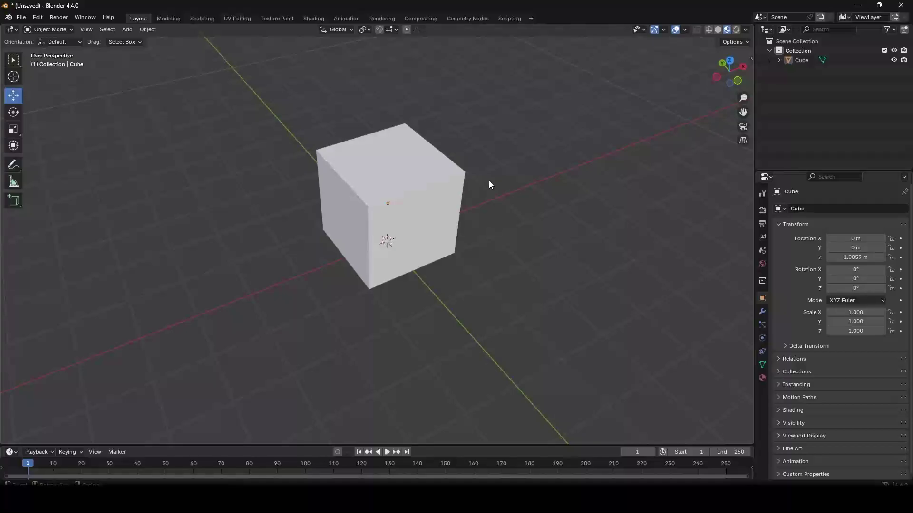
pyautogui.click(392, 192)
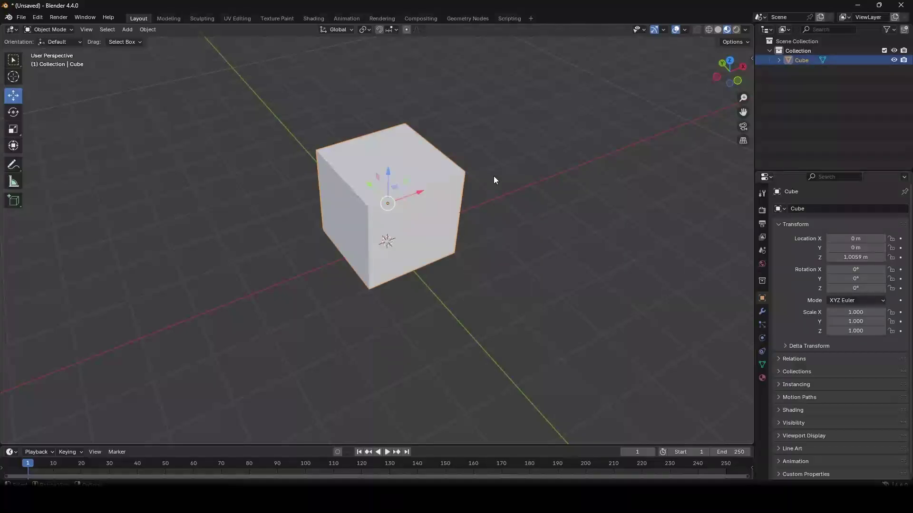
pyautogui.scroll(1, 515, 168)
pyautogui.click(516, 168)
pyautogui.moveTo(525, 200); pyautogui.dragTo(546, 184, button='middle')
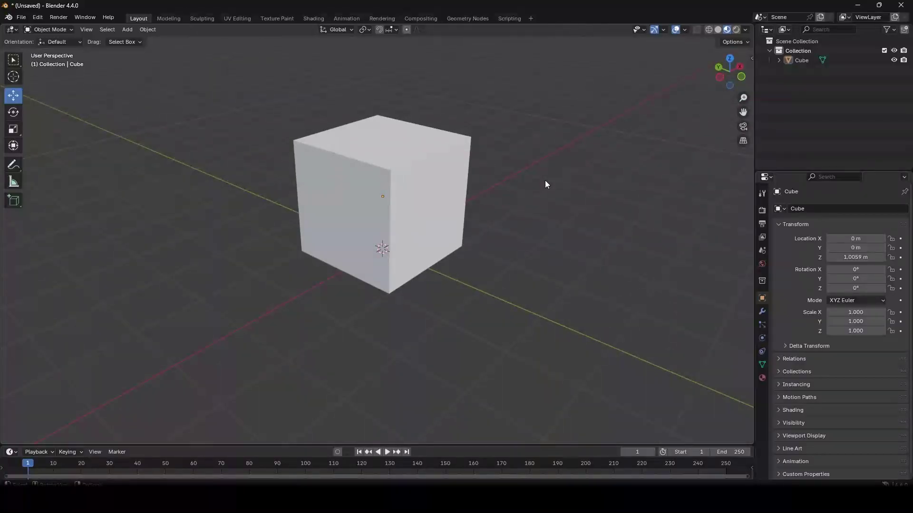
# - Compare the cube in rendered, wireframe, solid and material preview shading, ending in solid shading
pyautogui.click(736, 30)
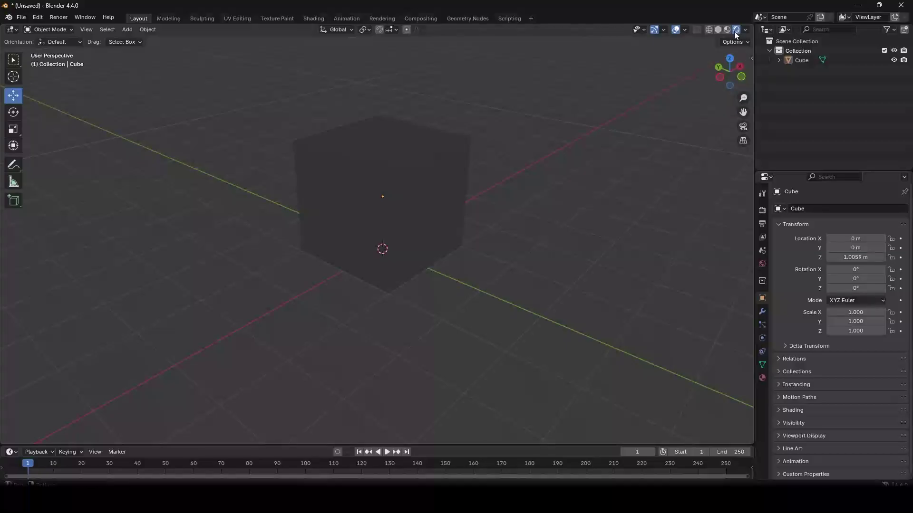
pyautogui.click(711, 31)
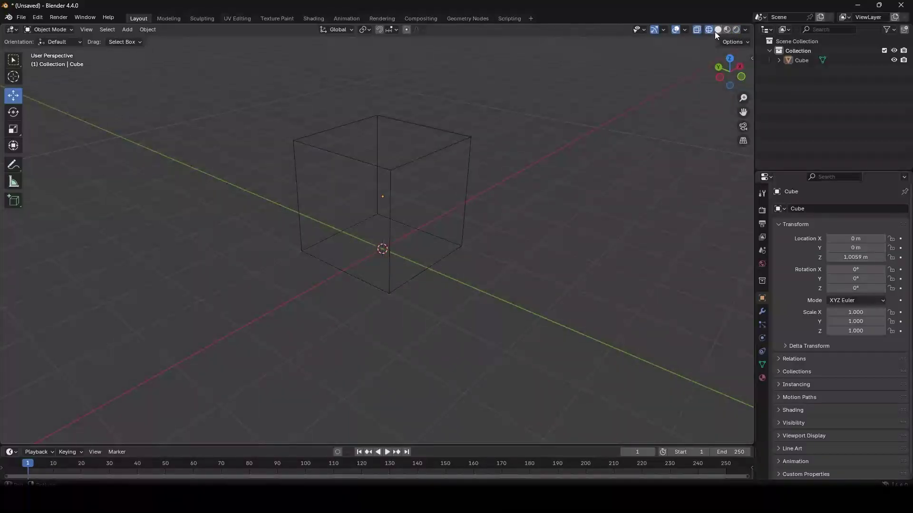
pyautogui.click(717, 30)
pyautogui.click(727, 29)
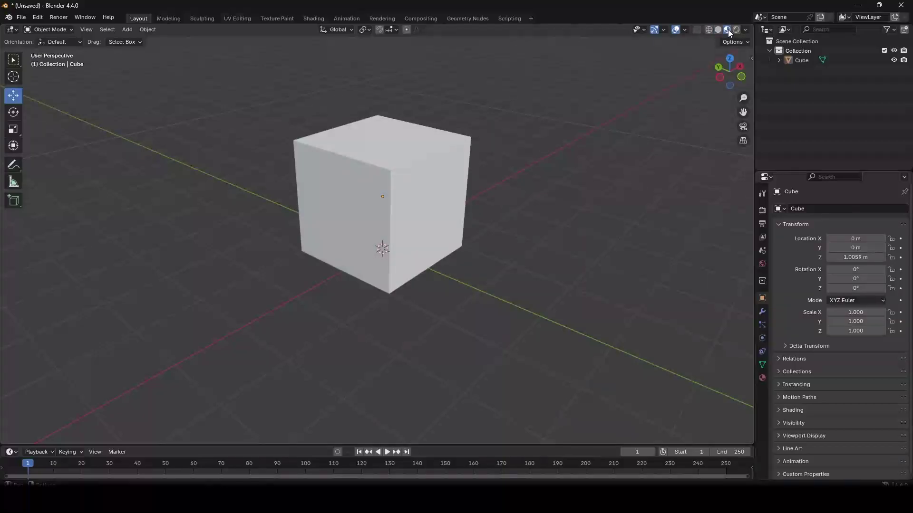
pyautogui.click(736, 31)
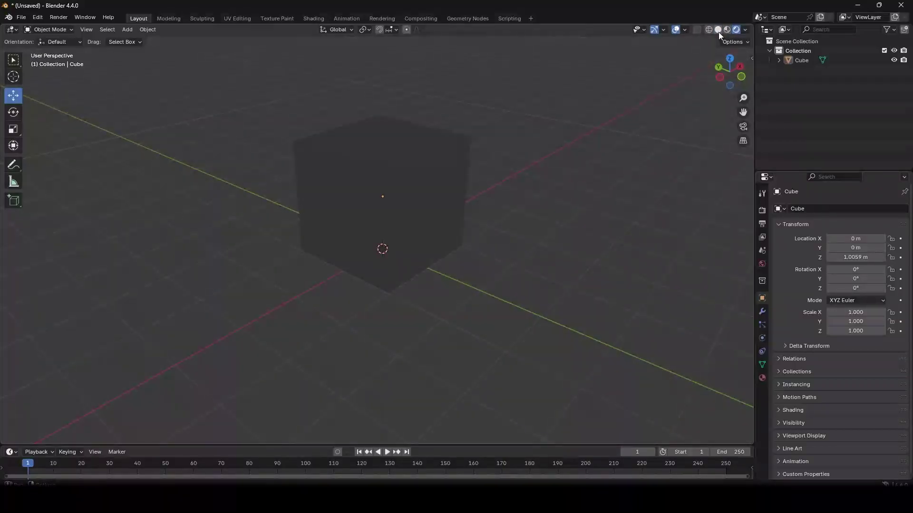
pyautogui.click(717, 31)
# - Select the cube and switch it from Object Mode to Edit Mode
pyautogui.moveTo(481, 110)
pyautogui.mouseDown(button='middle')
pyautogui.moveTo(521, 122)
pyautogui.moveTo(481, 119)
pyautogui.moveTo(414, 200)
pyautogui.mouseUp(button='middle')
pyautogui.click(389, 213)
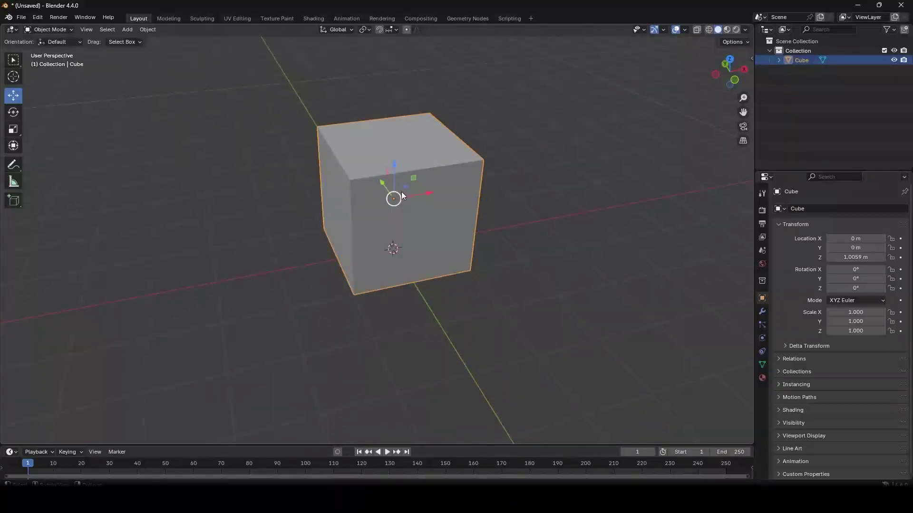
pyautogui.click(59, 29)
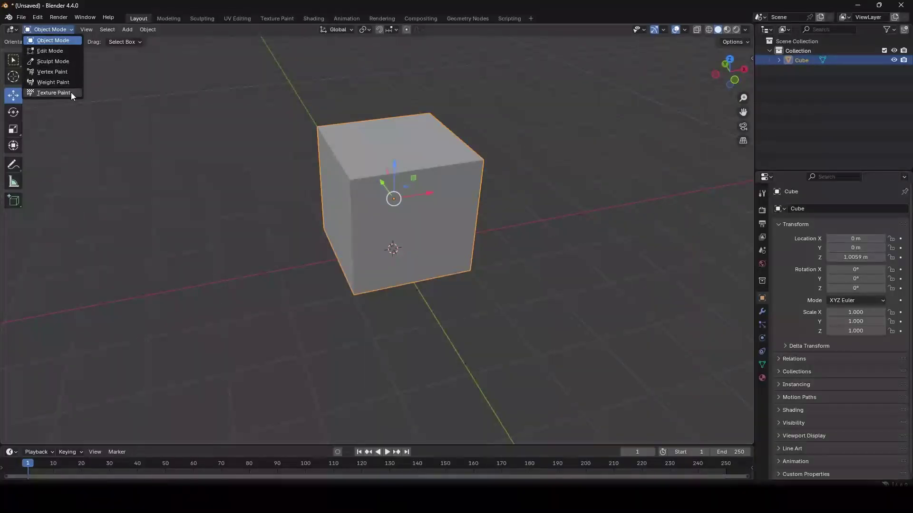
pyautogui.click(65, 53)
# - Select single corner vertices of the cube one after another, ending with the lower front corner
pyautogui.moveTo(386, 129); pyautogui.dragTo(495, 127, button='middle')
pyautogui.click(495, 127)
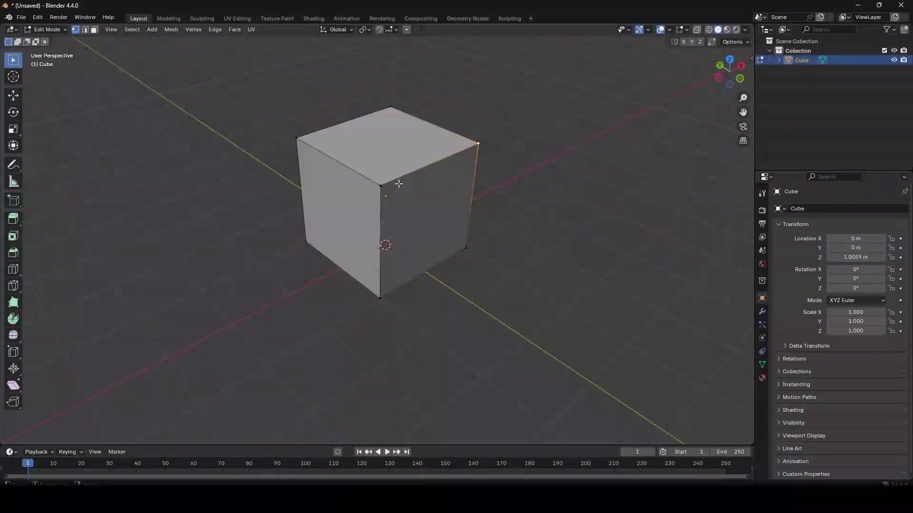
pyautogui.click(400, 184)
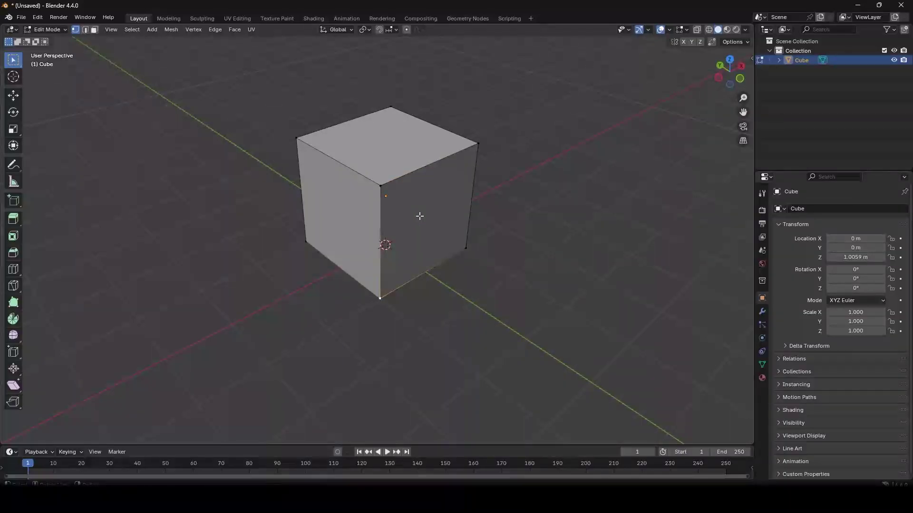
# - Select the cube's corner vertices individually in turn, moving from the right side to the upper left corner
pyautogui.scroll(1, 495, 129)
pyautogui.click(497, 128)
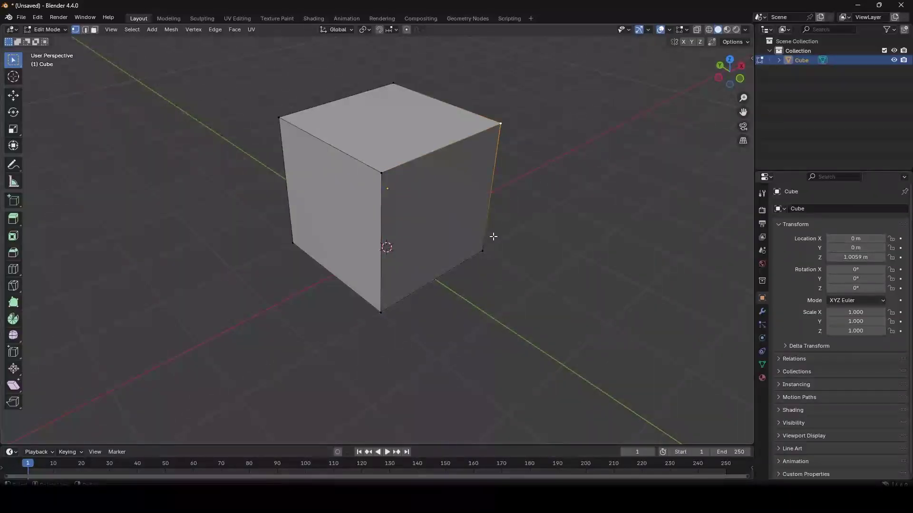
pyautogui.click(482, 255)
pyautogui.click(383, 304)
pyautogui.click(387, 180)
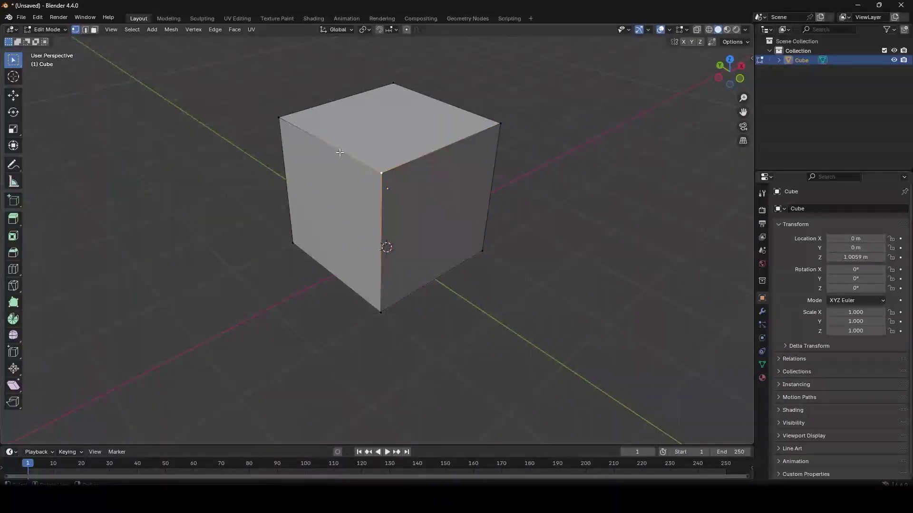
pyautogui.click(290, 118)
# - Enlarge the timeline area slightly and return the cube to Object Mode with nothing selected
pyautogui.click(51, 31)
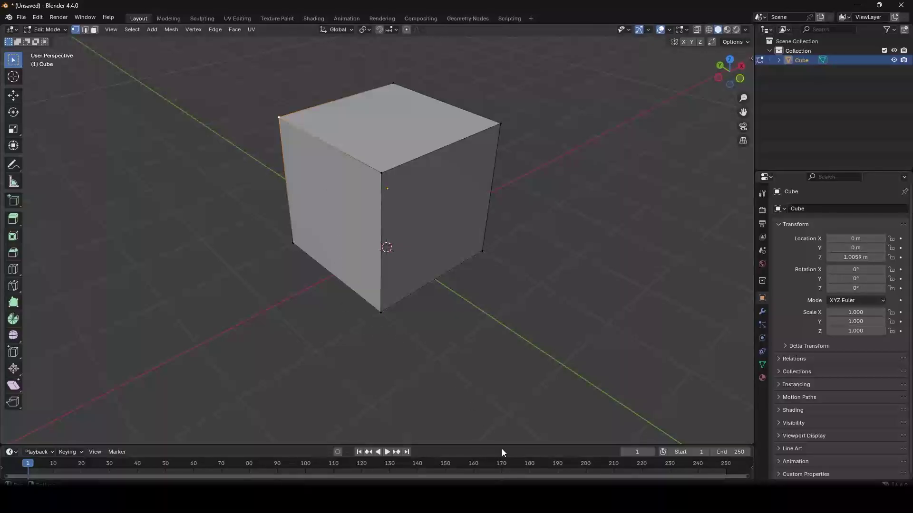
pyautogui.moveTo(502, 446); pyautogui.dragTo(512, 429)
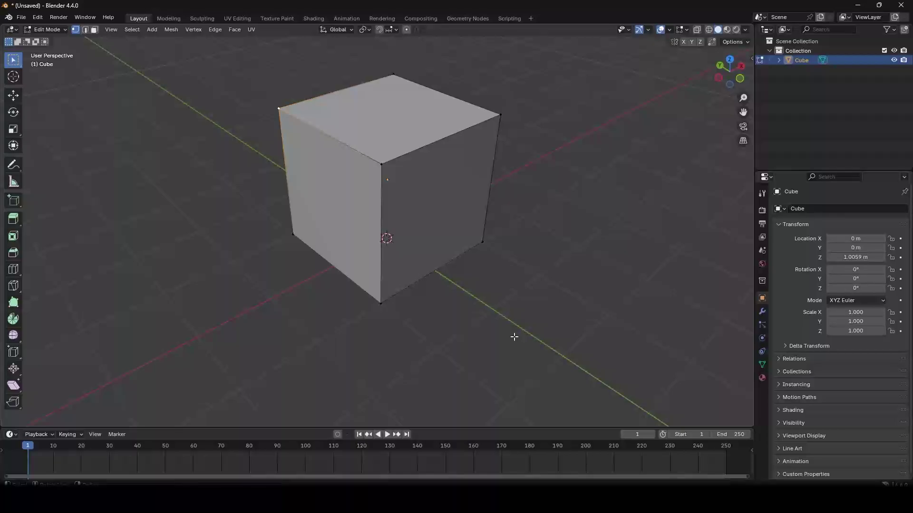
pyautogui.click(50, 30)
pyautogui.click(53, 41)
pyautogui.click(543, 168)
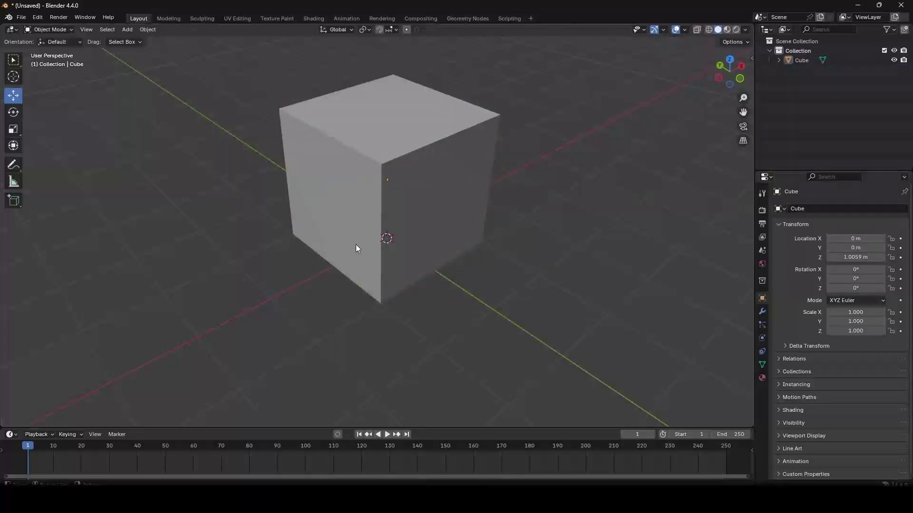
# - Add a UV sphere and move it along the X axis to about 4.95 m
pyautogui.scroll(-3, 455, 201)
pyautogui.moveTo(456, 201); pyautogui.dragTo(384, 229, button='middle')
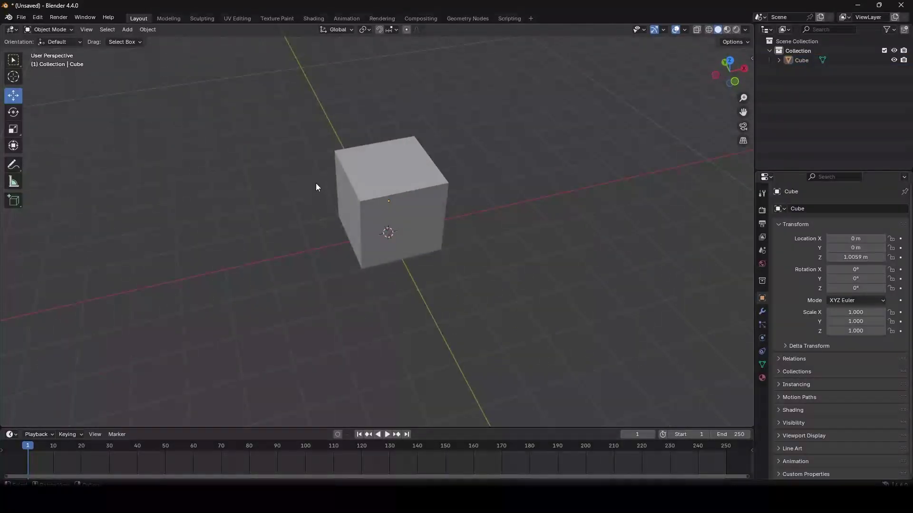
pyautogui.scroll(-2, 316, 187)
pyautogui.click(127, 30)
pyautogui.moveTo(169, 41)
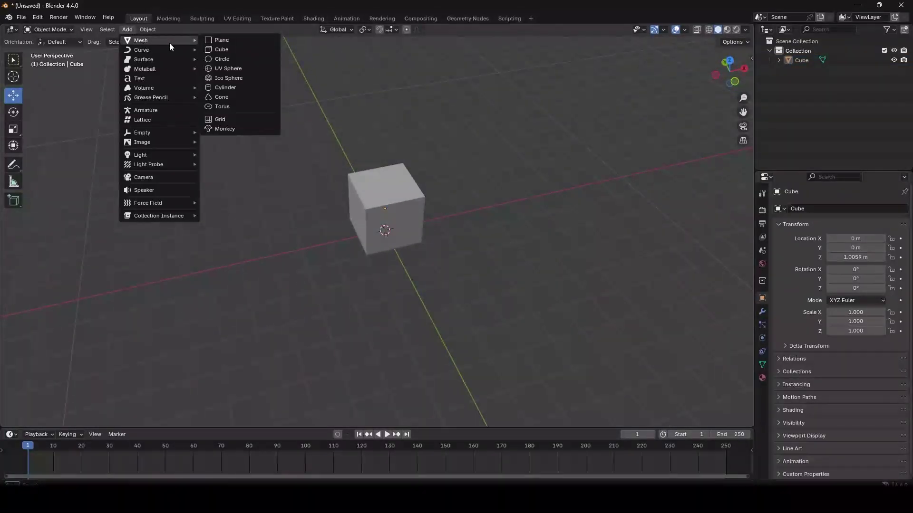
pyautogui.click(239, 69)
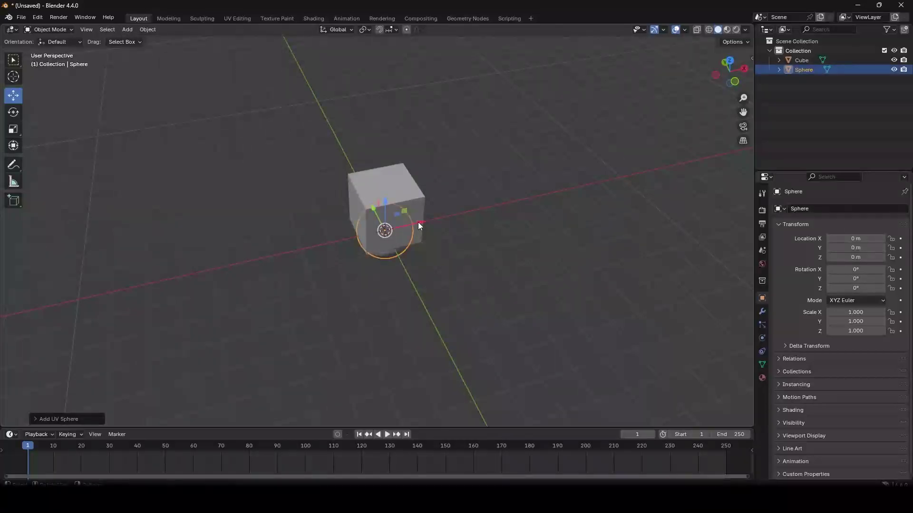
pyautogui.moveTo(418, 226); pyautogui.dragTo(541, 197)
# - Add an ico sphere and move it along the X axis to about -5.96 m
pyautogui.click(127, 30)
pyautogui.moveTo(168, 40)
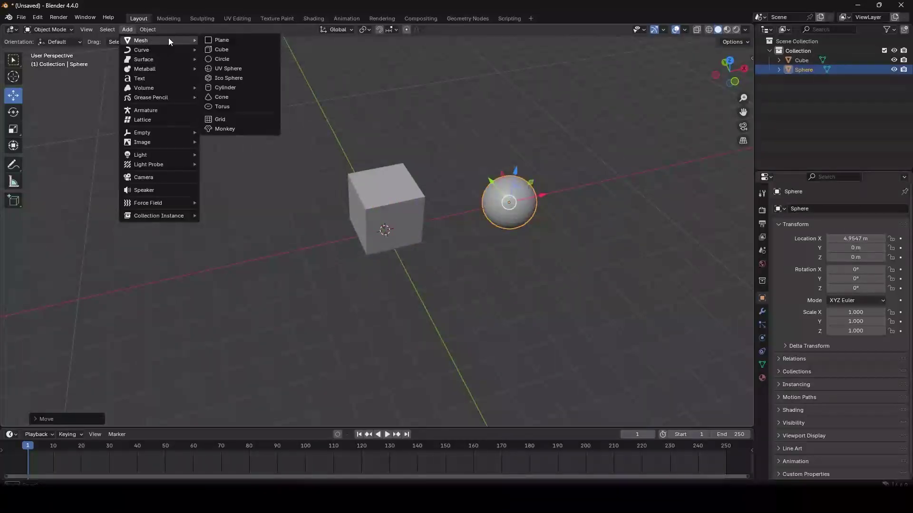
pyautogui.click(230, 78)
pyautogui.moveTo(417, 224); pyautogui.dragTo(210, 261)
# - Add a cylinder and move it along the X axis to about 9.84 m, beyond the sphere
pyautogui.click(128, 30)
pyautogui.moveTo(179, 39)
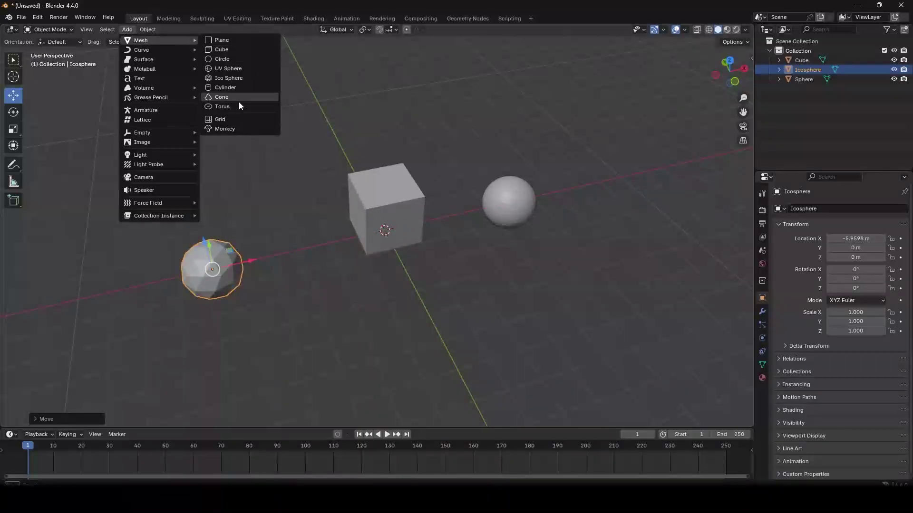
pyautogui.click(233, 88)
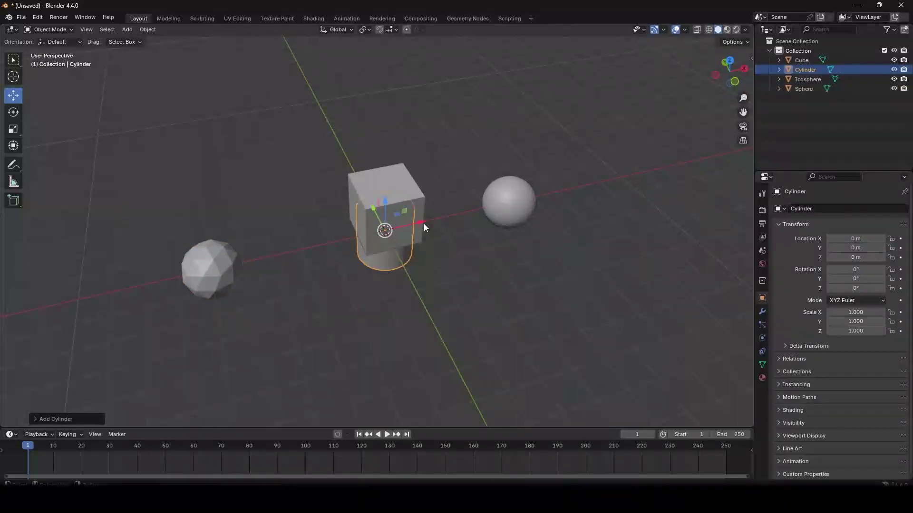
pyautogui.moveTo(424, 223); pyautogui.dragTo(525, 214)
pyautogui.moveTo(524, 214); pyautogui.dragTo(492, 185, button='middle')
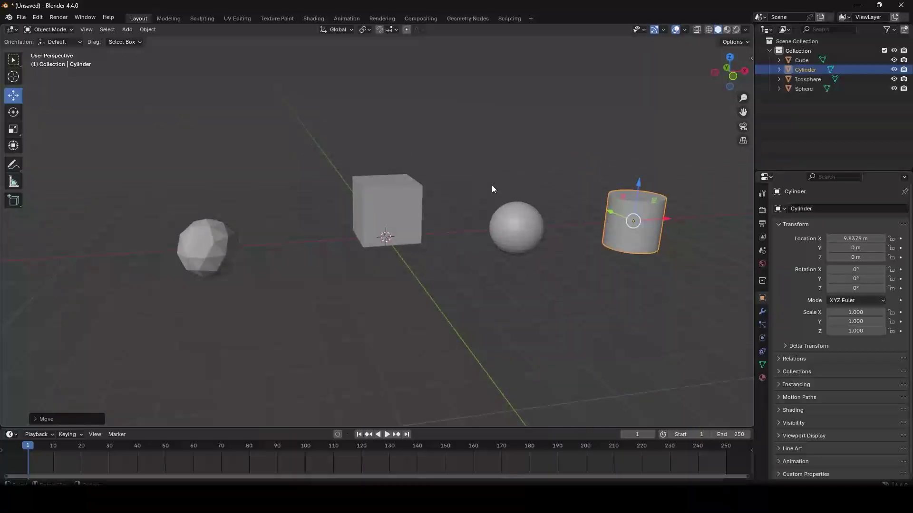
# - Box-select the whole row of objects and clear the selection again
pyautogui.click(469, 148)
pyautogui.moveTo(682, 322); pyautogui.dragTo(179, 201)
pyautogui.click(369, 127)
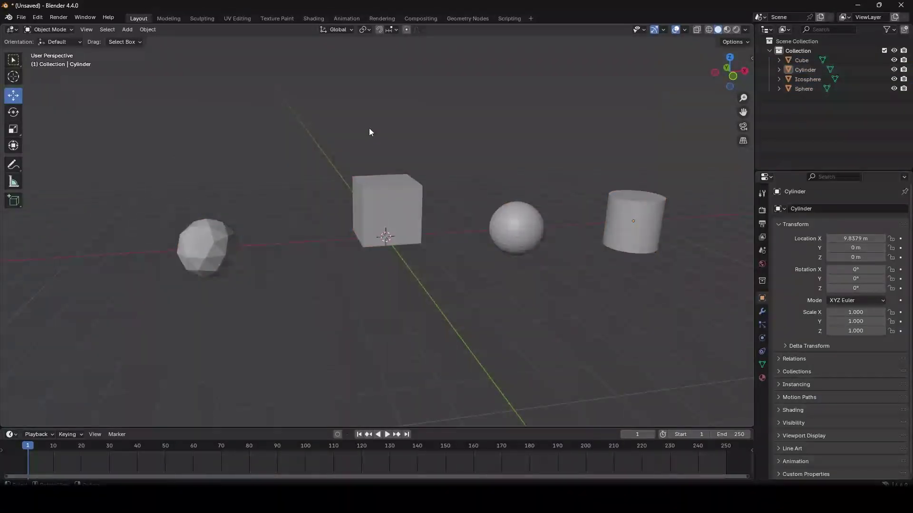
# - Select the cube, the icosphere and the cube again, examining the cube close up and from several angles
pyautogui.click(402, 213)
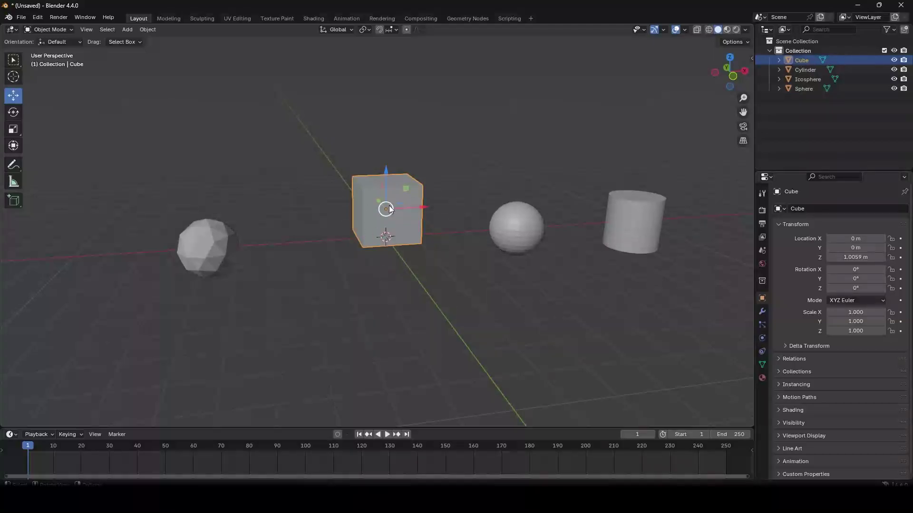
pyautogui.scroll(4, 423, 214)
pyautogui.scroll(-4, 426, 170)
pyautogui.click(221, 247)
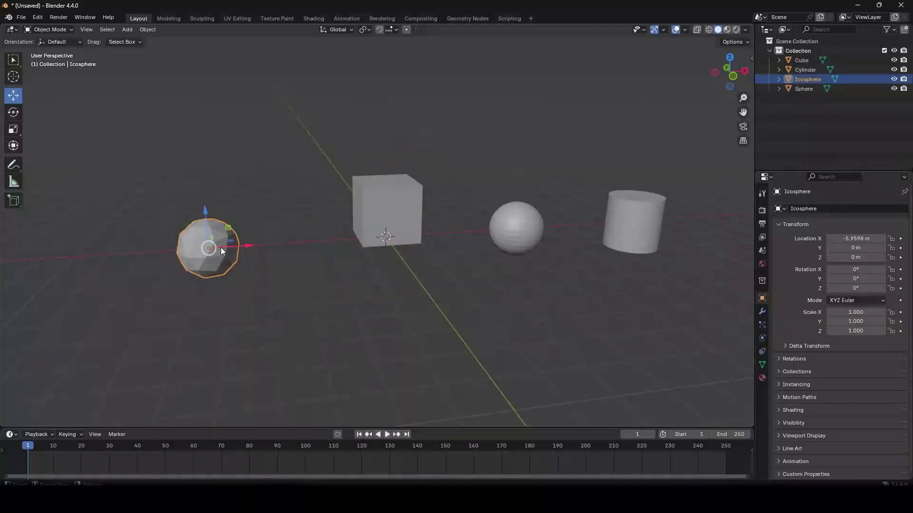
pyautogui.scroll(2, 243, 227)
pyautogui.keyDown('shift'); pyautogui.moveTo(399, 228); pyautogui.dragTo(315, 220, button='middle'); pyautogui.keyUp('shift')
pyautogui.click(304, 212)
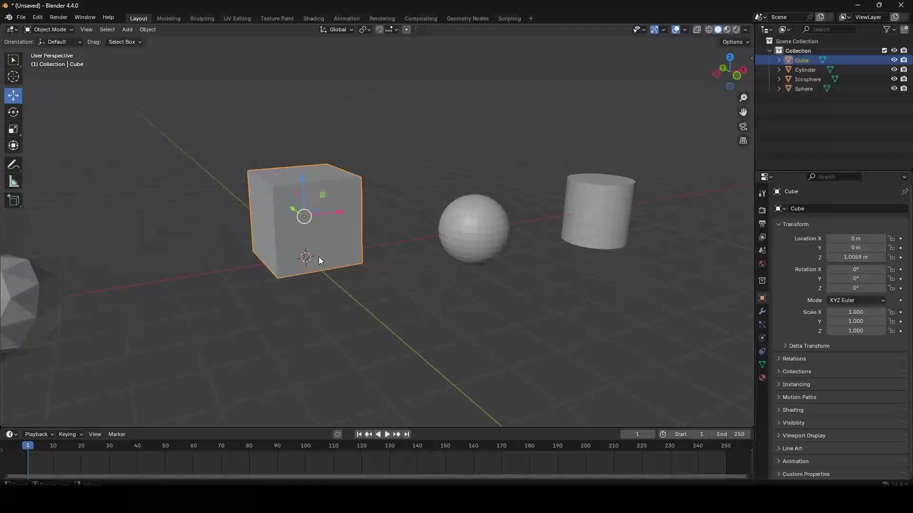
pyautogui.moveTo(276, 192); pyautogui.dragTo(346, 218, button='middle')
pyautogui.scroll(3, 336, 229)
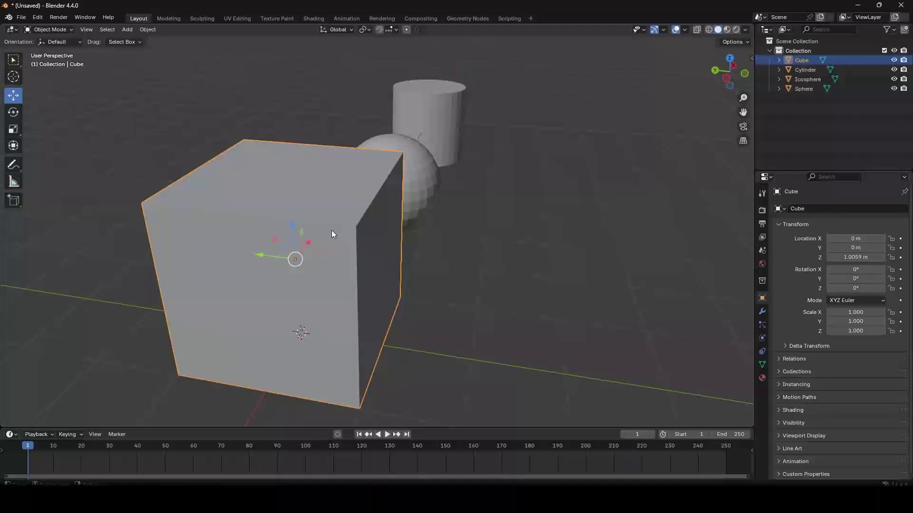
pyautogui.scroll(-3, 285, 212)
pyautogui.moveTo(290, 226); pyautogui.dragTo(234, 219, button='middle')
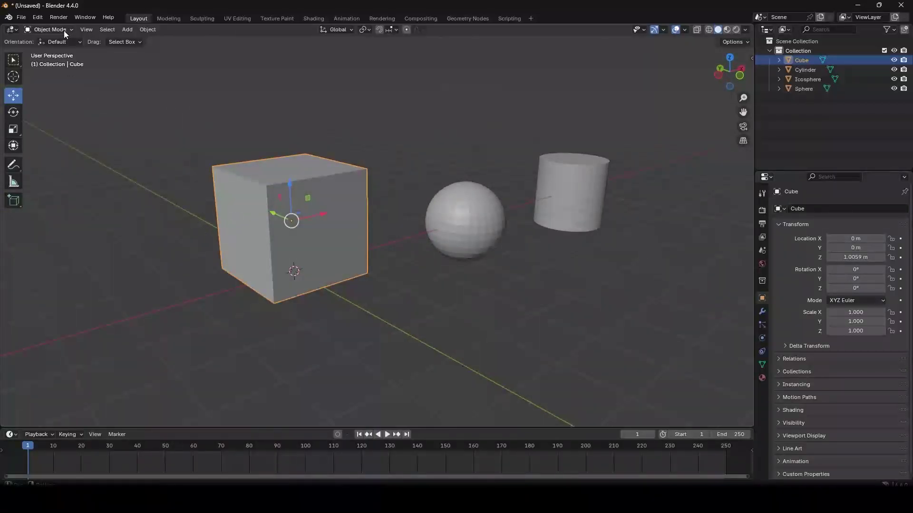
pyautogui.moveTo(261, 179); pyautogui.dragTo(223, 186, button='middle')
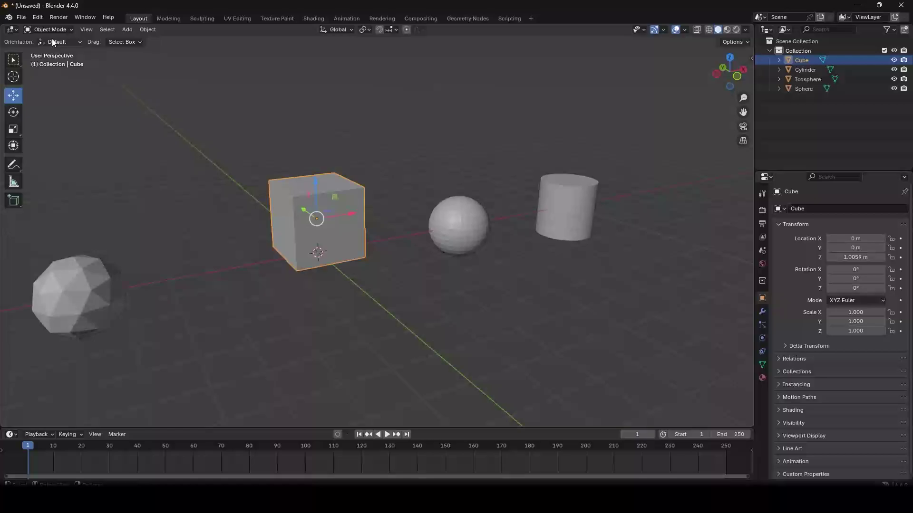
# - Select the icosphere, cube, sphere and cylinder individually, going back along the row and ending with the cube selected
pyautogui.click(87, 296)
pyautogui.click(294, 226)
pyautogui.click(457, 224)
pyautogui.click(547, 214)
pyautogui.click(457, 225)
pyautogui.click(335, 220)
pyautogui.click(82, 270)
pyautogui.click(340, 252)
# - Reselect the cube and switch it from Object Mode to Edit Mode
pyautogui.click(56, 30)
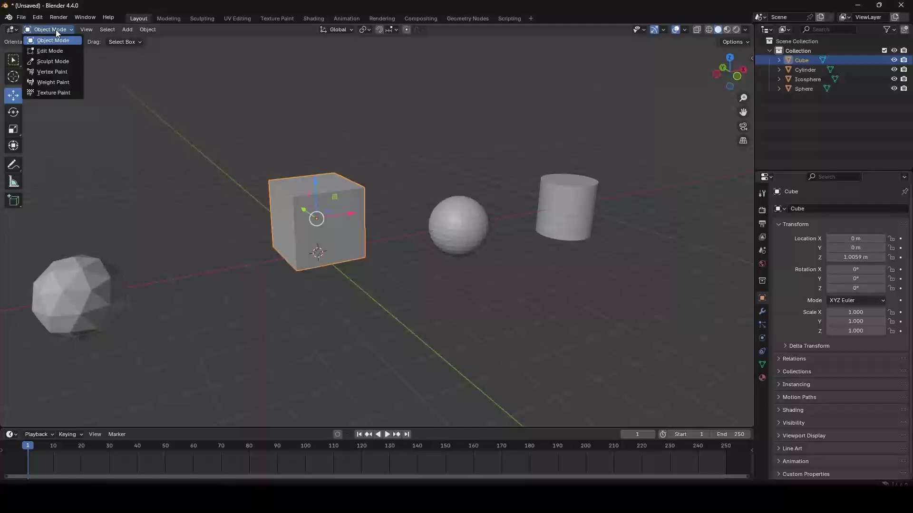
pyautogui.click(356, 135)
pyautogui.click(324, 213)
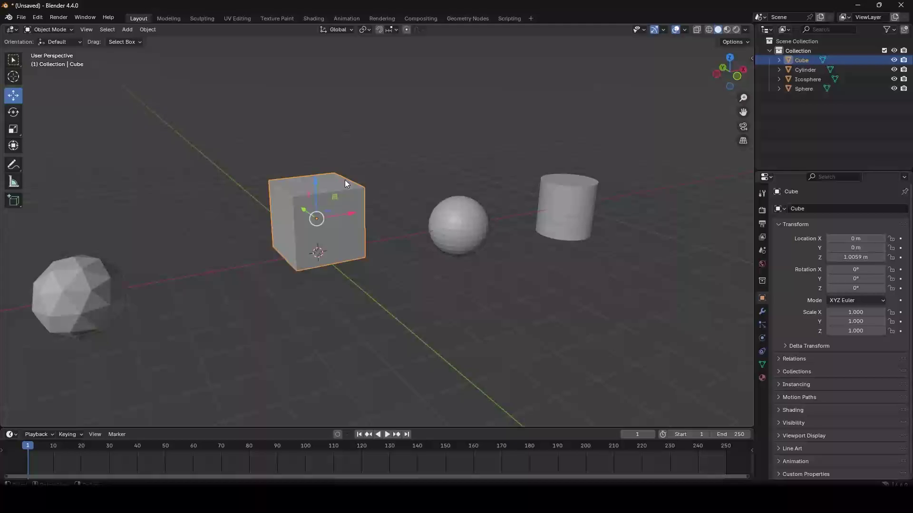
pyautogui.moveTo(322, 178); pyautogui.dragTo(328, 262, button='middle')
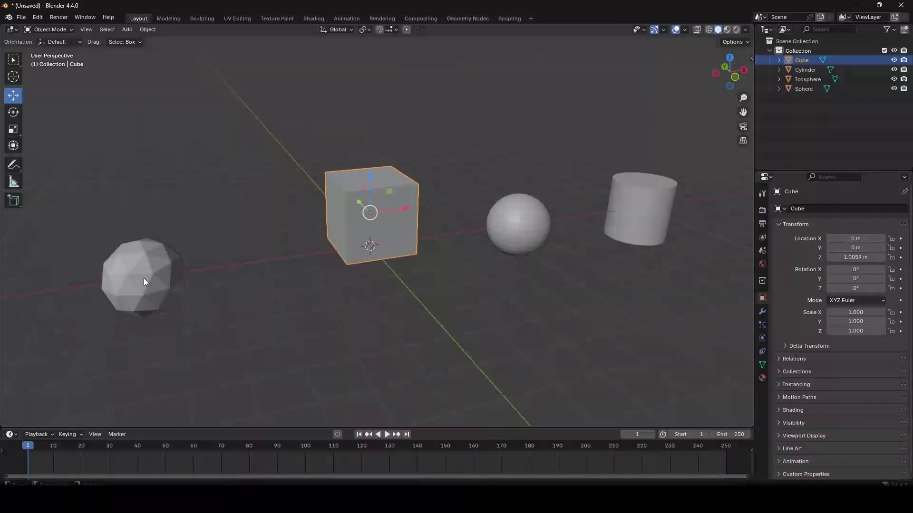
pyautogui.click(469, 179)
pyautogui.click(363, 194)
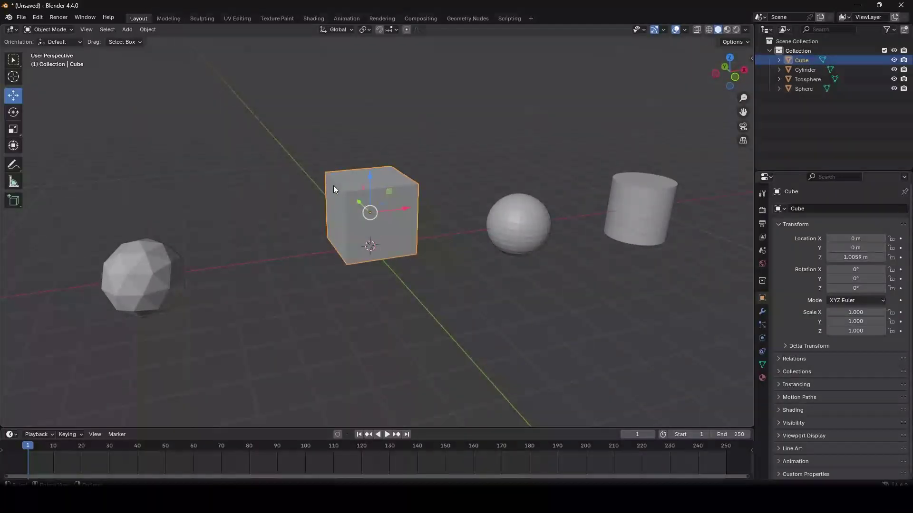
pyautogui.click(51, 29)
pyautogui.click(62, 53)
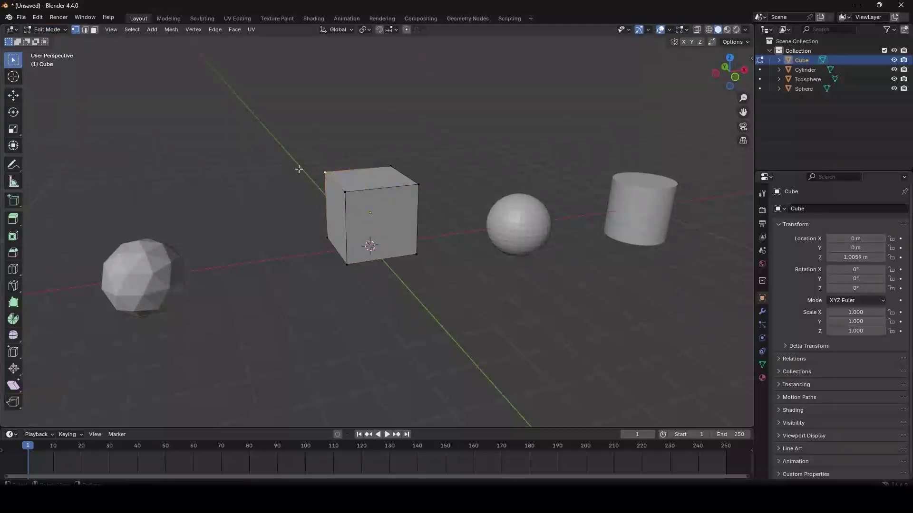
# - Box-select the cube's vertices, clear them, and try to box-select the sphere and cylinder while still in the cube's Edit Mode
pyautogui.moveTo(431, 294); pyautogui.dragTo(315, 141)
pyautogui.click(356, 149)
pyautogui.moveTo(332, 155); pyautogui.dragTo(350, 156, button='middle')
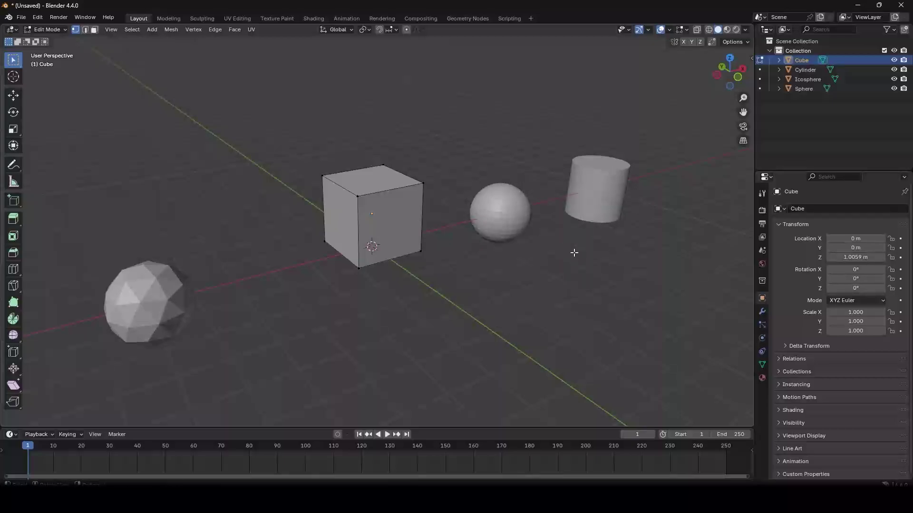
pyautogui.moveTo(616, 286); pyautogui.dragTo(483, 115)
pyautogui.scroll(3, 525, 156)
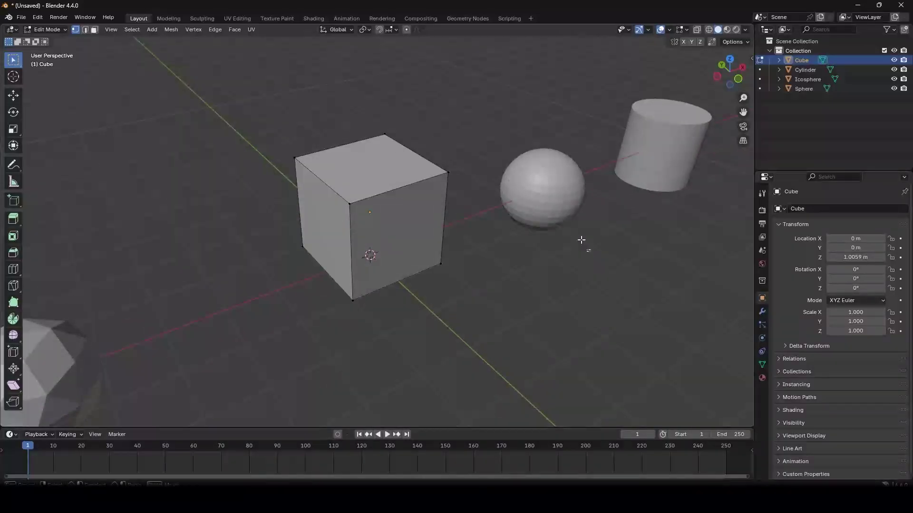
pyautogui.moveTo(546, 201); pyautogui.dragTo(463, 198, button='middle')
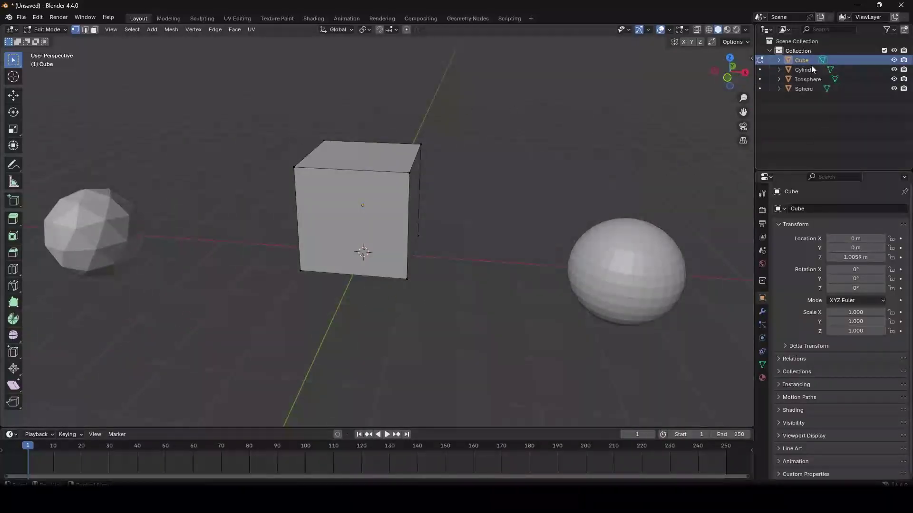
pyautogui.scroll(-2, 609, 113)
pyautogui.moveTo(609, 112); pyautogui.dragTo(642, 117, button='middle')
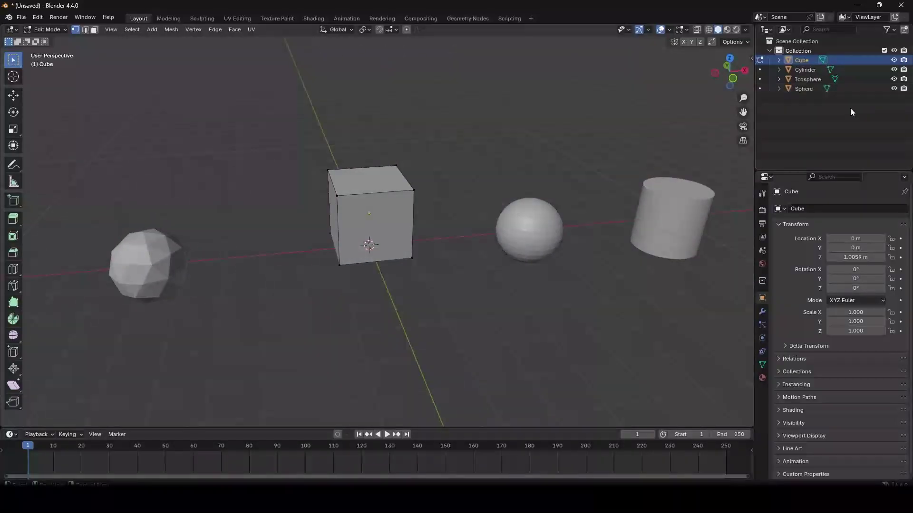
# - Alternate between selecting the cylinder and the icosphere as objects and box-selecting vertices of the cube in Edit Mode
pyautogui.click(808, 70)
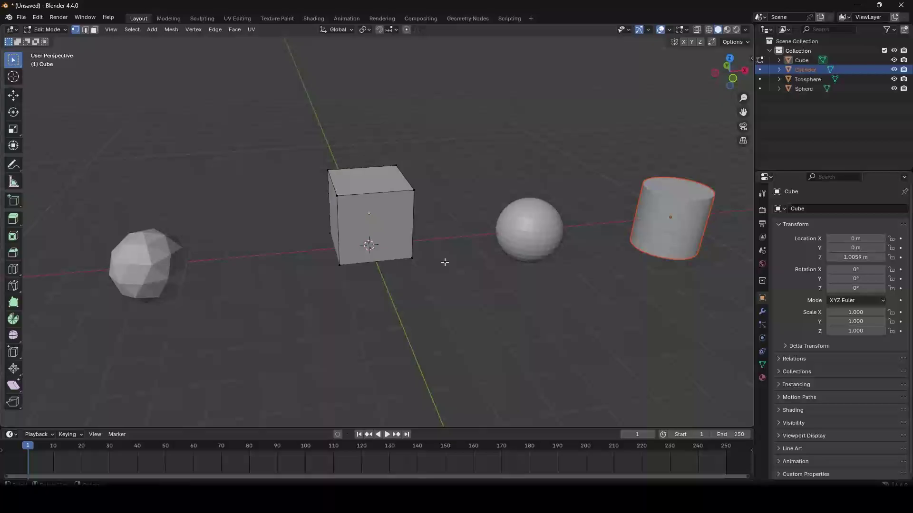
pyautogui.moveTo(373, 262); pyautogui.dragTo(299, 160)
pyautogui.click(807, 79)
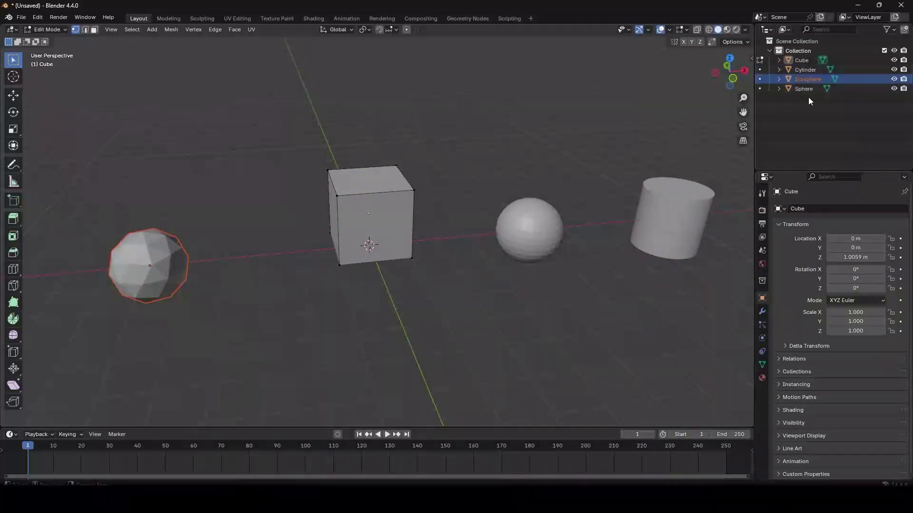
pyautogui.click(806, 70)
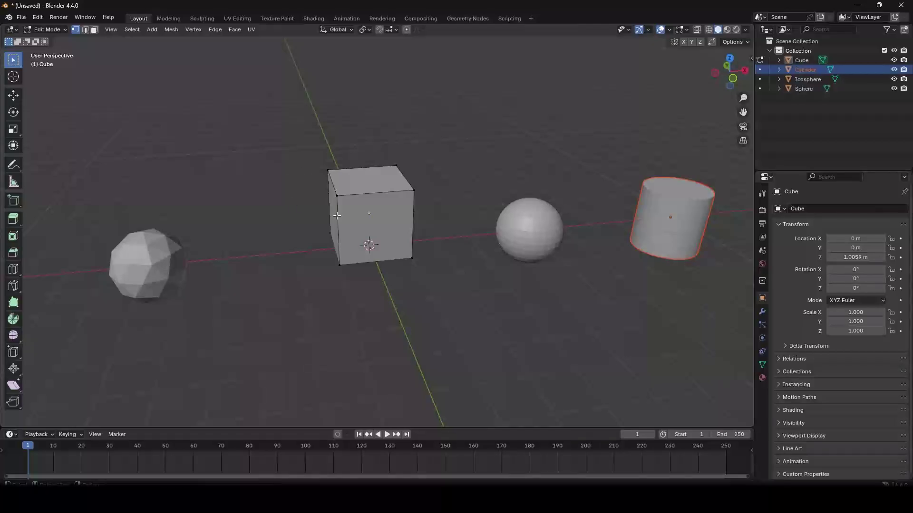
pyautogui.moveTo(353, 215); pyautogui.dragTo(299, 151)
# - Return to Object Mode and select the cylinder, icosphere and sphere one at a time, ending with the cylinder
pyautogui.click(48, 30)
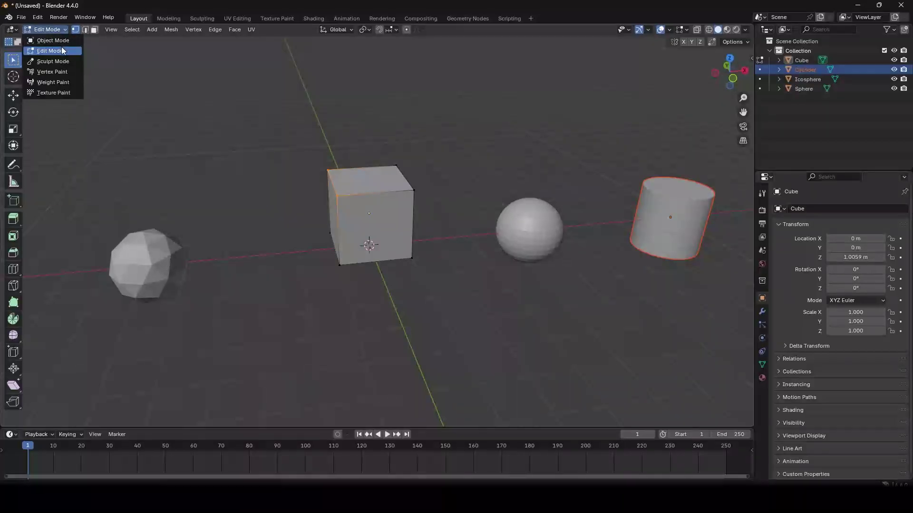
pyautogui.click(53, 40)
pyautogui.click(570, 158)
pyautogui.click(684, 222)
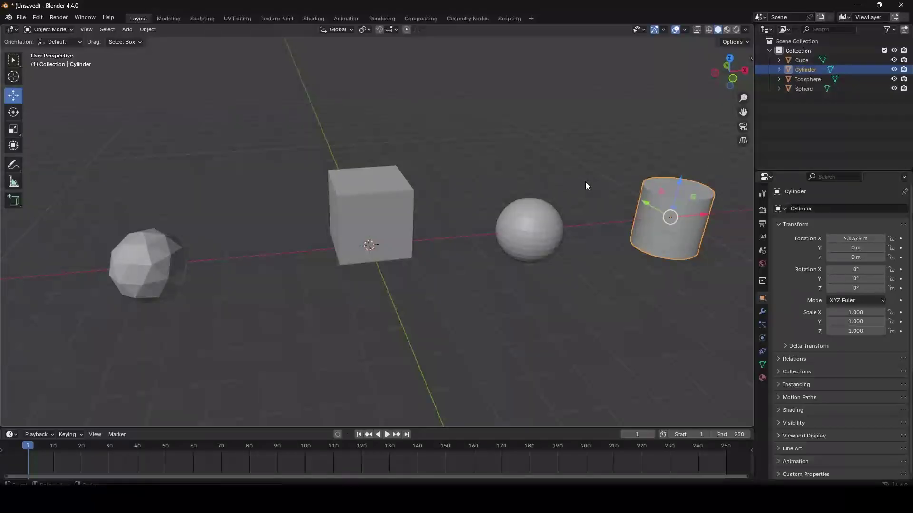
pyautogui.click(138, 250)
pyautogui.click(527, 233)
pyautogui.click(643, 240)
# - Select the sphere and cylinder together, first with a box selection, then by adding the sphere to the selected cylinder
pyautogui.moveTo(684, 314); pyautogui.dragTo(519, 205)
pyautogui.click(664, 298)
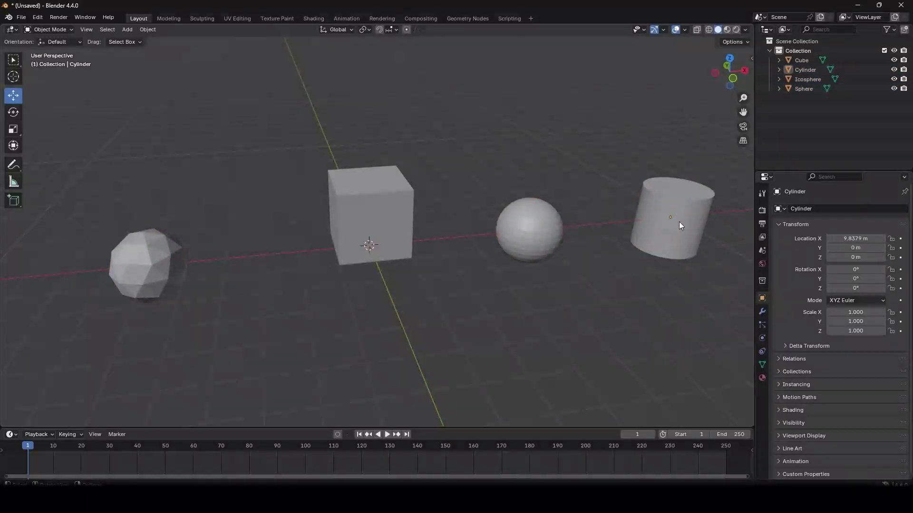
pyautogui.click(679, 222)
pyautogui.keyDown('shift'); pyautogui.click(528, 213); pyautogui.keyUp('shift')
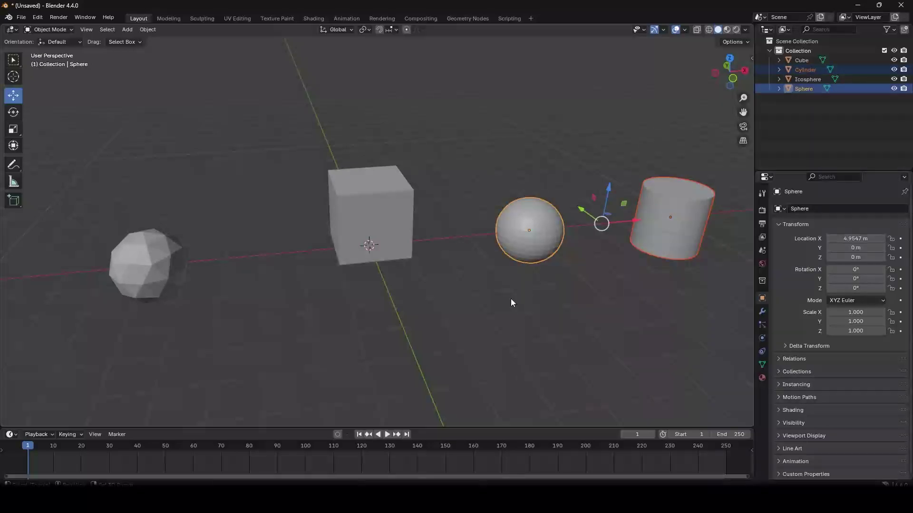
# - Add the icosphere to the selected sphere and cylinder, and delete all three objects
pyautogui.keyDown('shift'); pyautogui.click(141, 249); pyautogui.keyUp('shift')
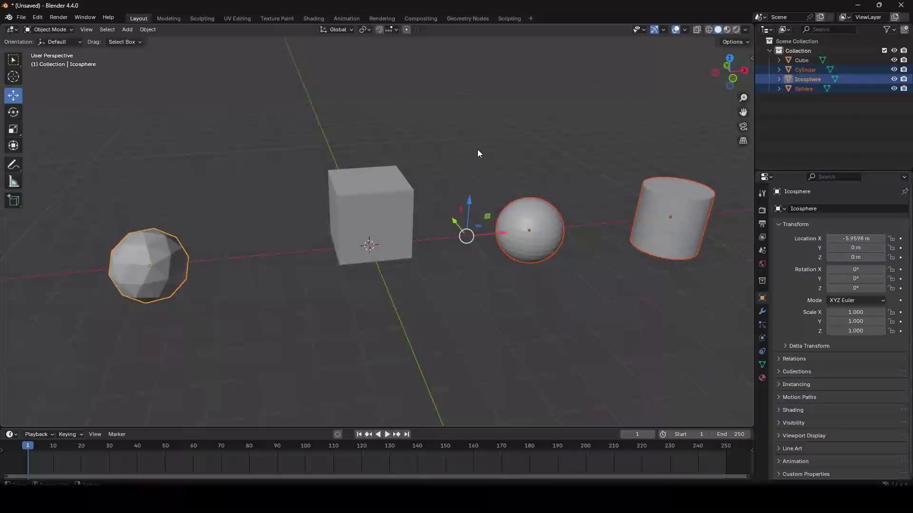
pyautogui.press('x')
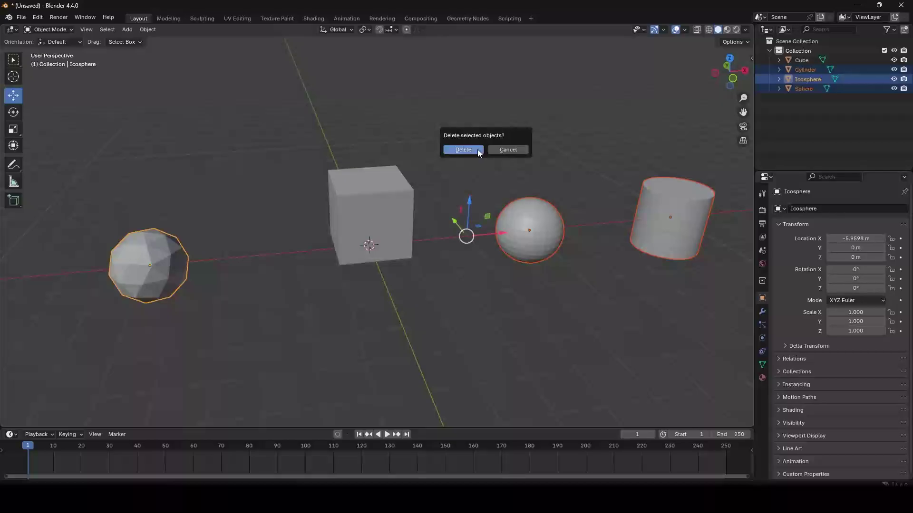
pyautogui.click(477, 150)
# - Select the remaining cube and switch it to Edit Mode
pyautogui.scroll(2, 364, 150)
pyautogui.moveTo(363, 150); pyautogui.dragTo(415, 178, button='middle')
pyautogui.click(380, 188)
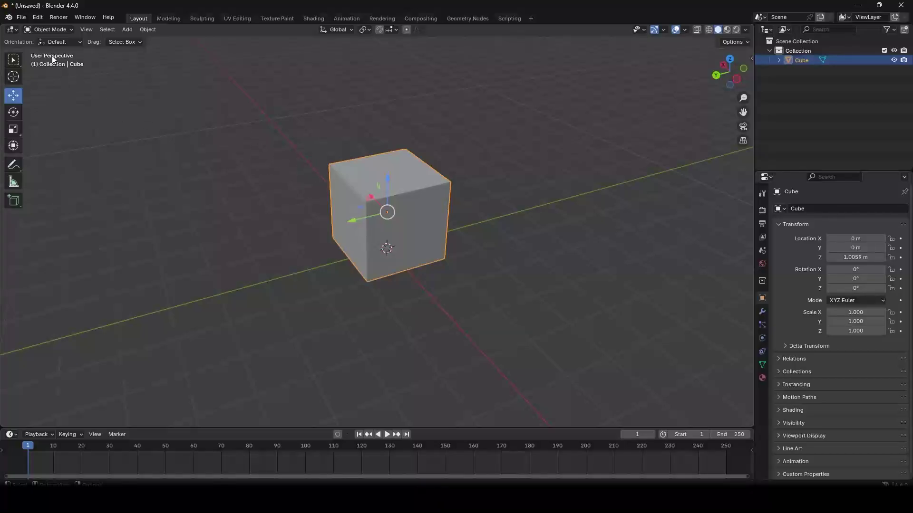
pyautogui.click(58, 30)
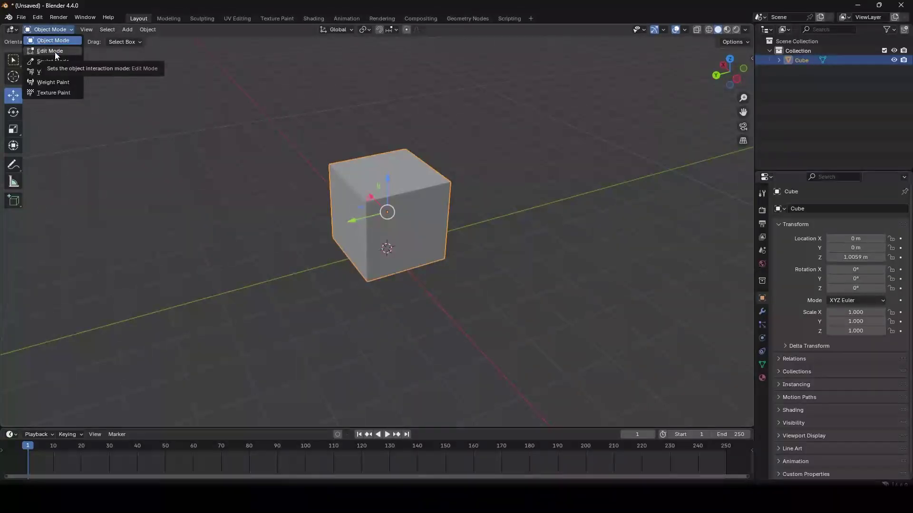
pyautogui.click(55, 52)
pyautogui.scroll(3, 242, 157)
pyautogui.moveTo(241, 155); pyautogui.dragTo(335, 147, button='middle')
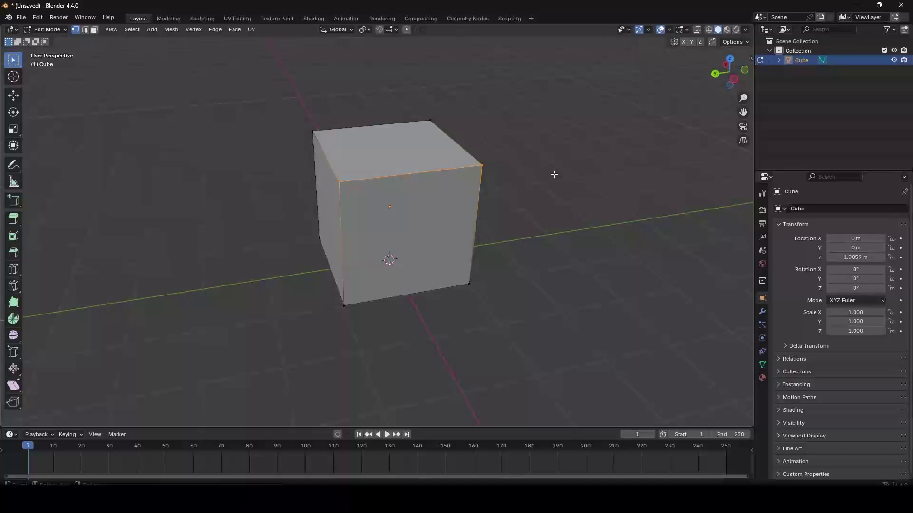
# - Select individual corner vertices of the cube one after another, around several sides of the cube
pyautogui.moveTo(400, 161); pyautogui.dragTo(410, 162, button='middle')
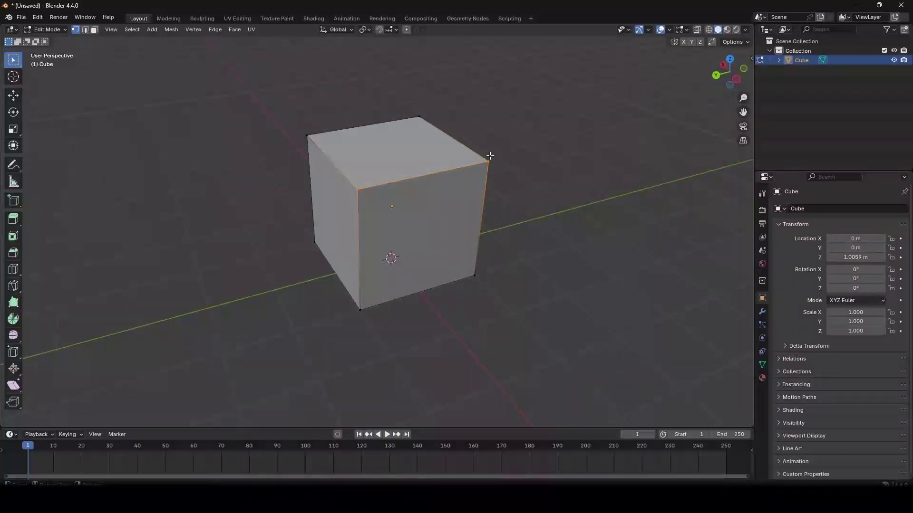
pyautogui.moveTo(540, 128); pyautogui.dragTo(560, 182, button='middle')
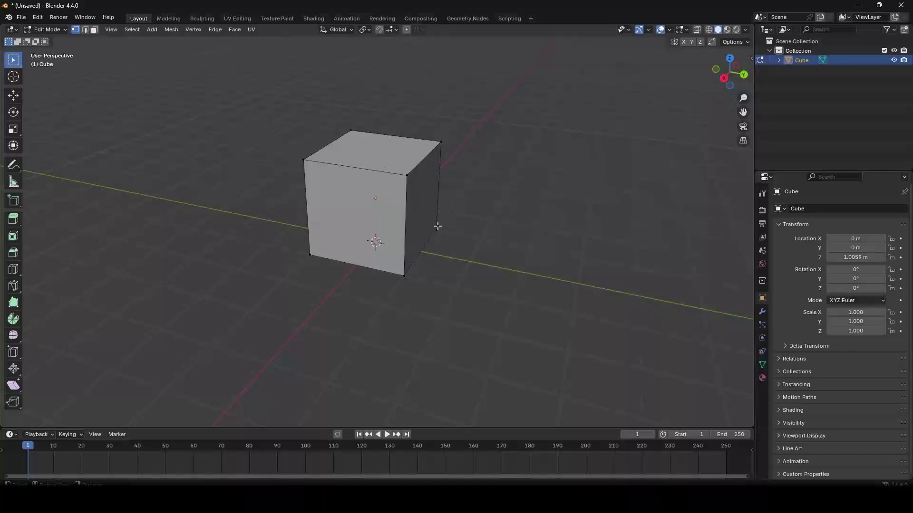
pyautogui.moveTo(438, 226); pyautogui.dragTo(353, 204, button='middle')
pyautogui.scroll(3, 451, 217)
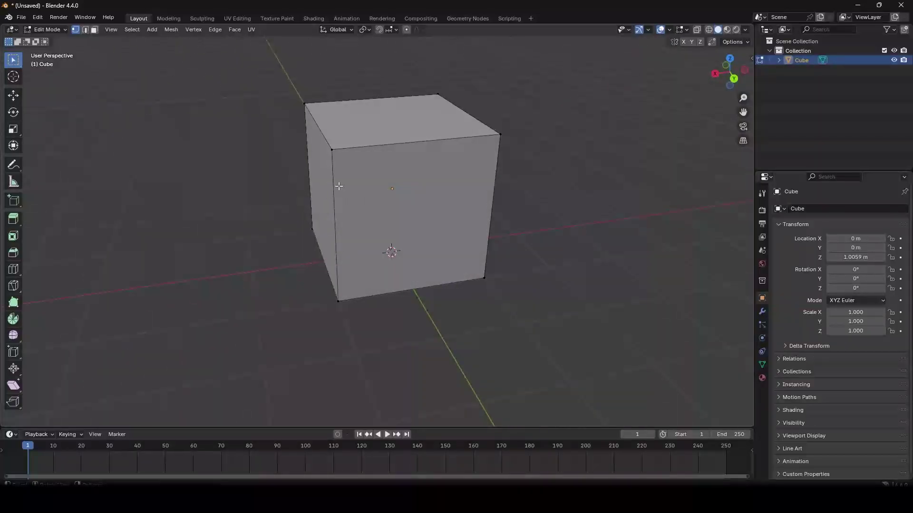
pyautogui.click(332, 151)
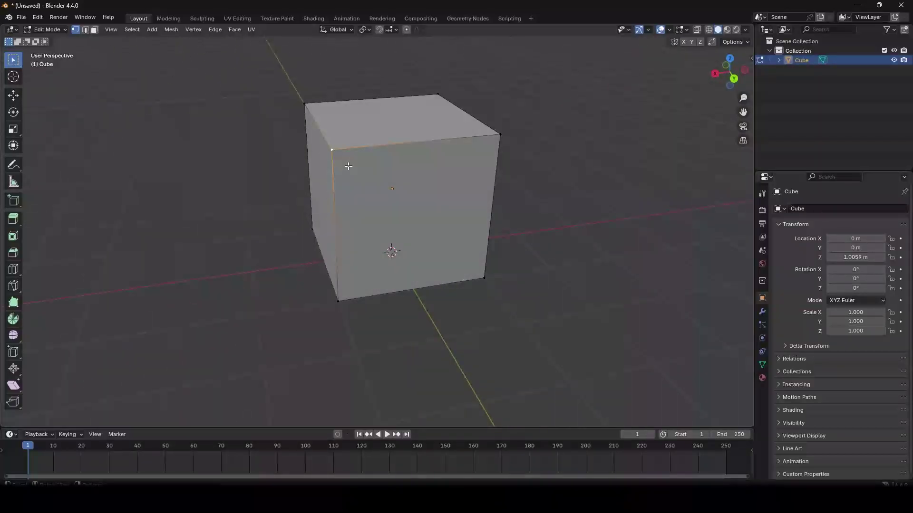
pyautogui.click(497, 136)
pyautogui.click(344, 295)
pyautogui.click(480, 277)
pyautogui.moveTo(282, 135); pyautogui.dragTo(343, 153, button='middle')
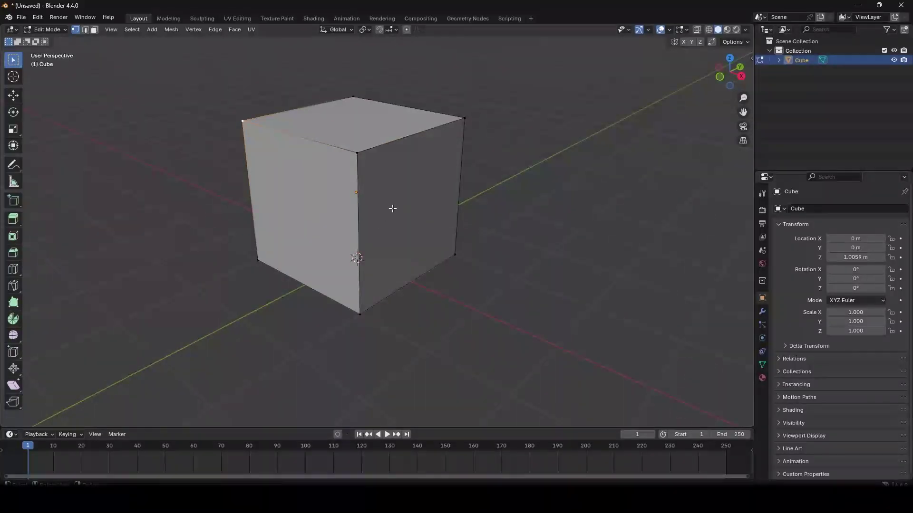
pyautogui.moveTo(392, 208); pyautogui.dragTo(315, 162, button='middle')
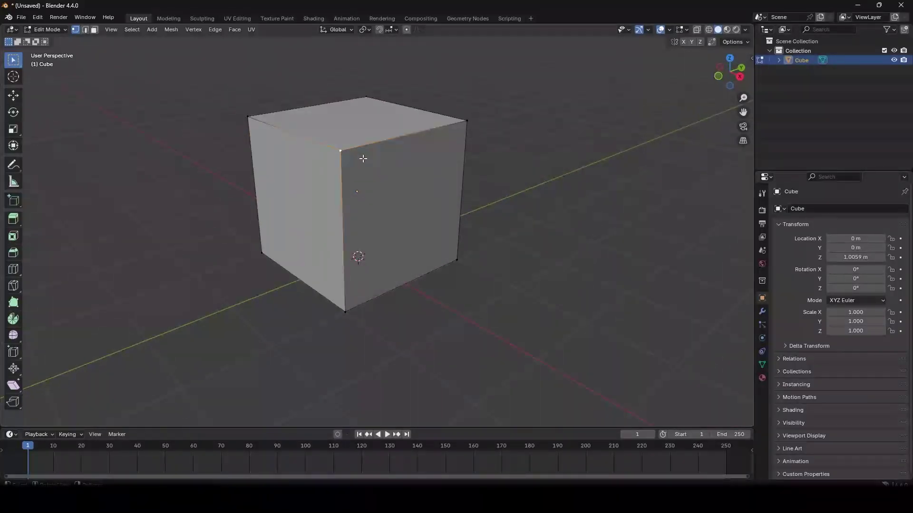
# - Switch to edge selection and select several top and vertical edges of the cube one at a time
pyautogui.click(85, 29)
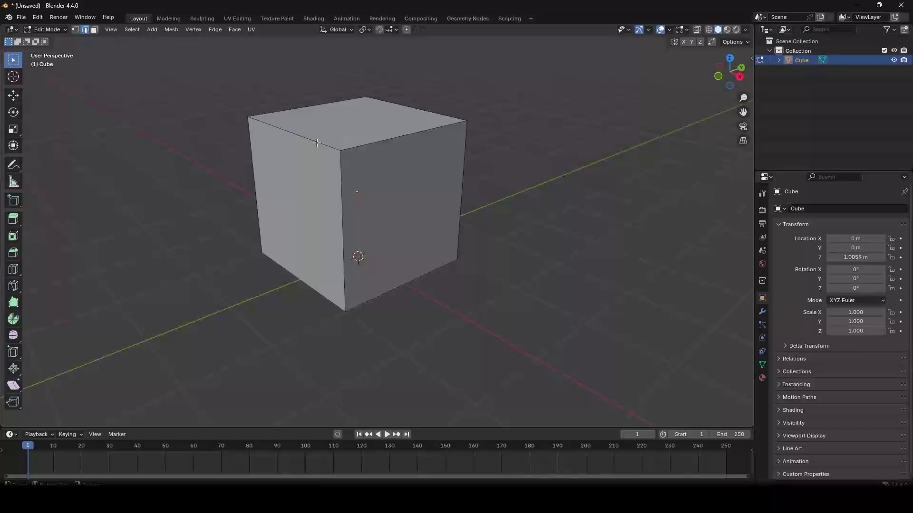
pyautogui.click(386, 138)
pyautogui.click(342, 211)
pyautogui.click(468, 175)
pyautogui.click(320, 149)
pyautogui.click(375, 146)
# - Switch to face selection and select side faces and the top face of the cube in turn, ending with the top face
pyautogui.click(95, 30)
pyautogui.click(413, 212)
pyautogui.moveTo(448, 212); pyautogui.dragTo(480, 219, button='middle')
pyautogui.click(338, 228)
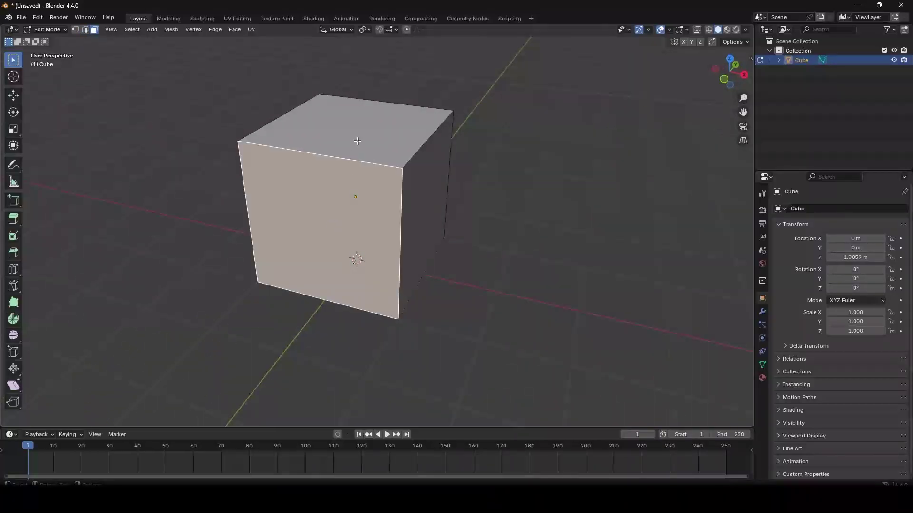
pyautogui.click(357, 141)
pyautogui.click(420, 201)
pyautogui.click(362, 134)
pyautogui.moveTo(362, 134); pyautogui.dragTo(379, 228, button='middle')
# - Cycle from vertex to edge selection and back to vertex selection, and select the near top corner vertex of the cube
pyautogui.click(76, 33)
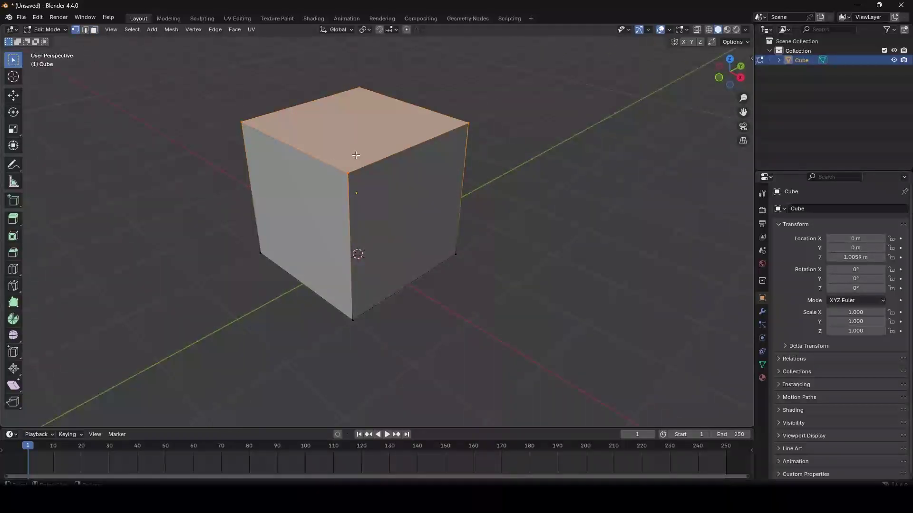
pyautogui.click(346, 176)
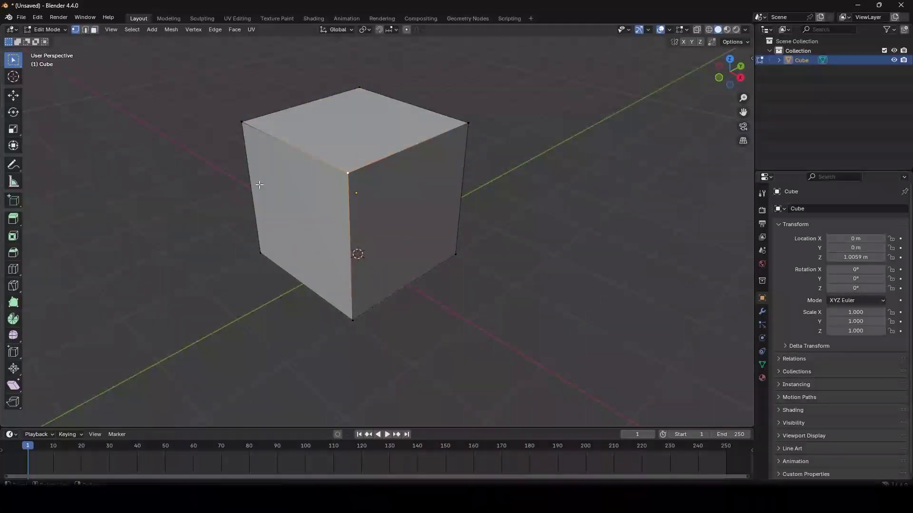
pyautogui.click(85, 29)
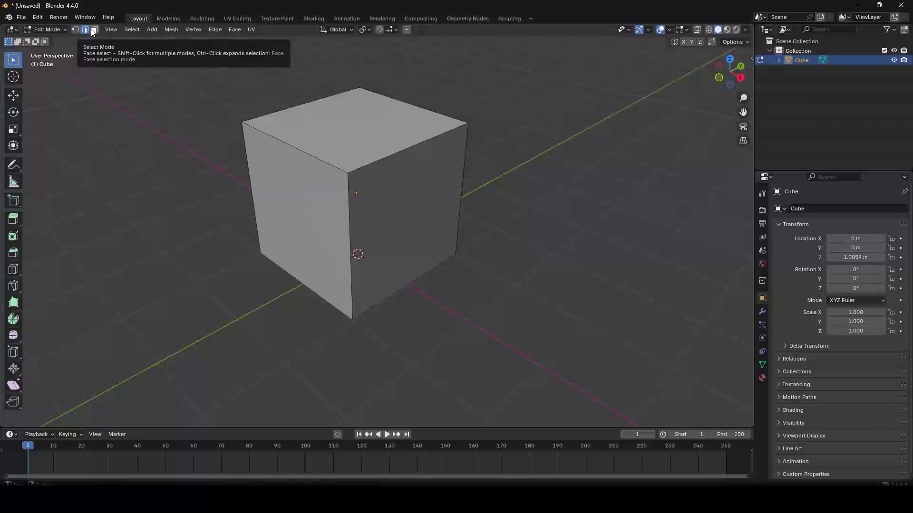
pyautogui.moveTo(245, 125); pyautogui.dragTo(278, 143, button='middle')
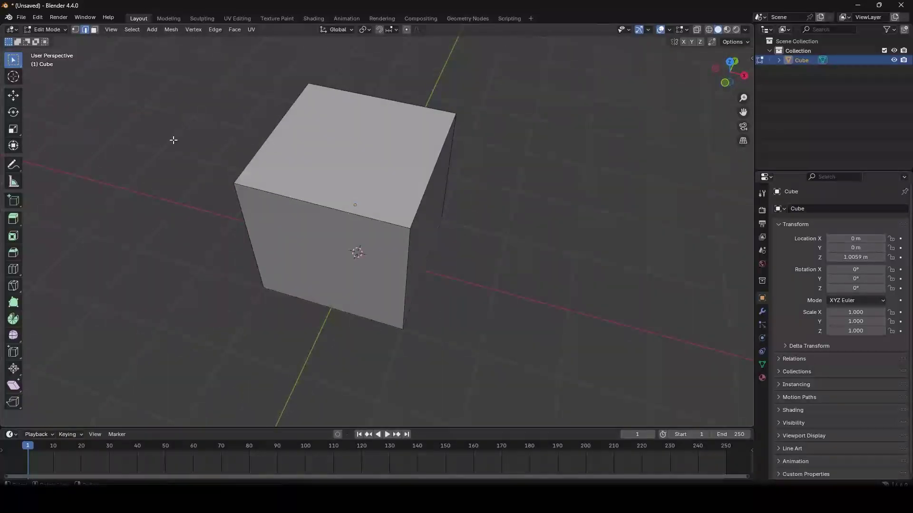
pyautogui.click(76, 30)
pyautogui.click(411, 226)
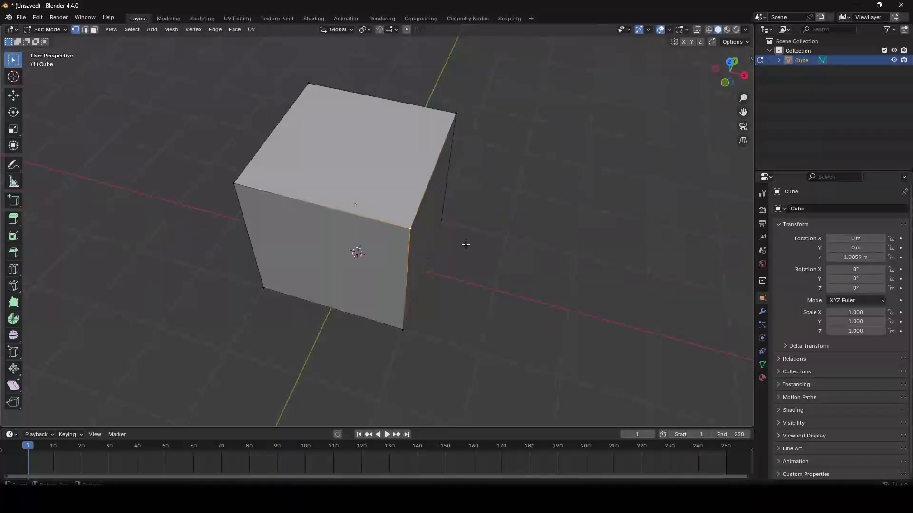
pyautogui.moveTo(464, 244); pyautogui.dragTo(390, 239, button='middle')
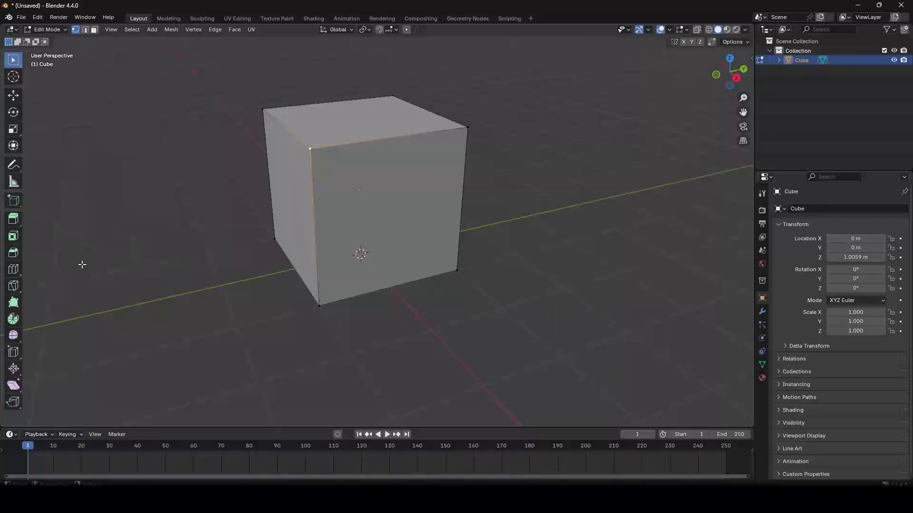
pyautogui.moveTo(161, 128); pyautogui.dragTo(157, 148, button='middle')
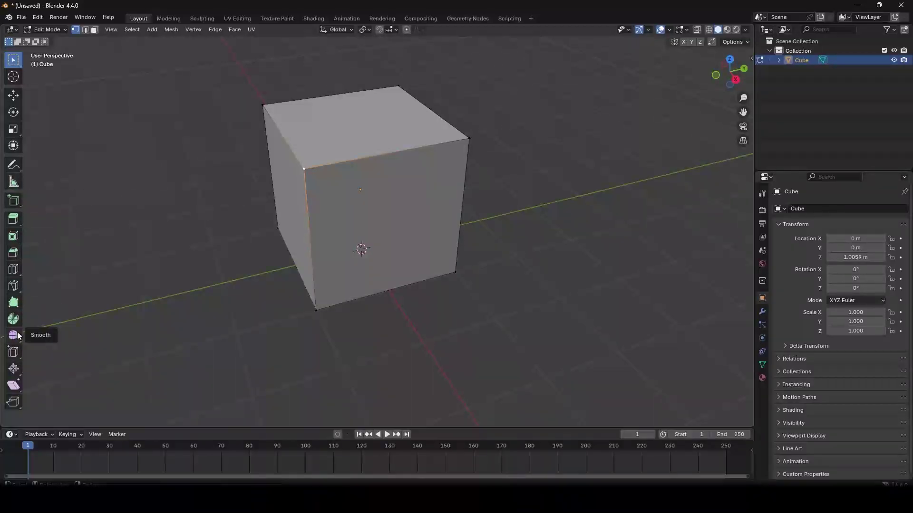
pyautogui.moveTo(78, 203); pyautogui.dragTo(76, 213, button='middle')
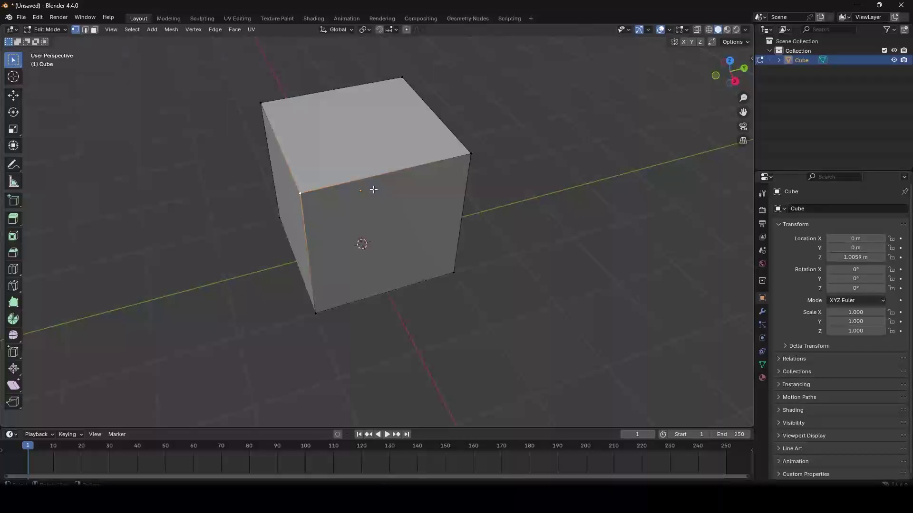
# - Use the Move tool to pull the selected top corner vertex outward along the Y axis and upward along the Z axis
pyautogui.click(470, 154)
pyautogui.click(302, 202)
pyautogui.click(13, 96)
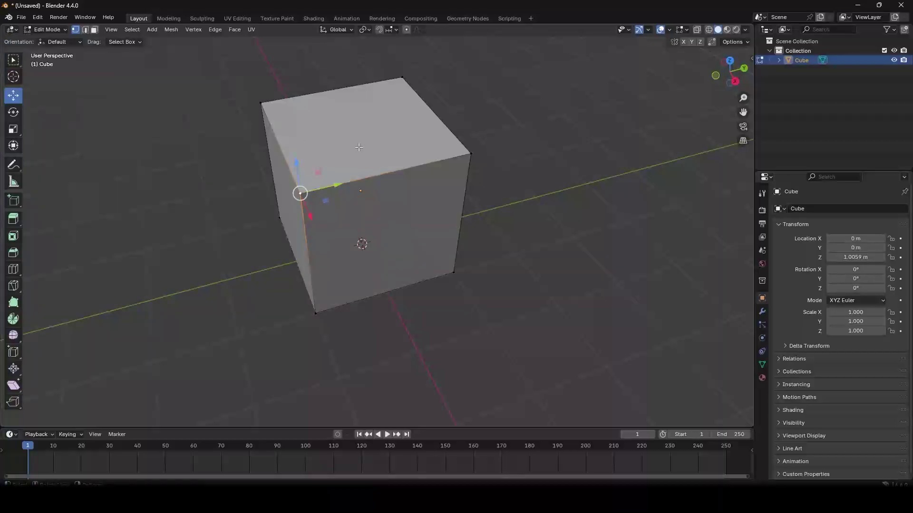
pyautogui.moveTo(359, 146); pyautogui.dragTo(309, 184, button='middle')
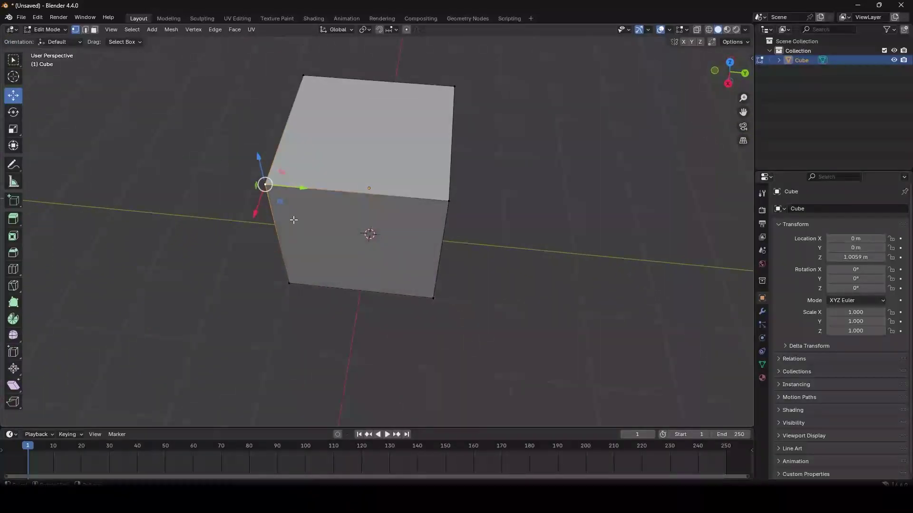
pyautogui.moveTo(303, 187); pyautogui.dragTo(217, 182)
pyautogui.scroll(-3, 219, 182)
pyautogui.moveTo(223, 184); pyautogui.dragTo(268, 189, button='middle')
pyautogui.moveTo(277, 168); pyautogui.dragTo(215, 173)
pyautogui.moveTo(172, 151); pyautogui.dragTo(172, 63)
pyautogui.moveTo(201, 114); pyautogui.dragTo(421, 96, button='middle')
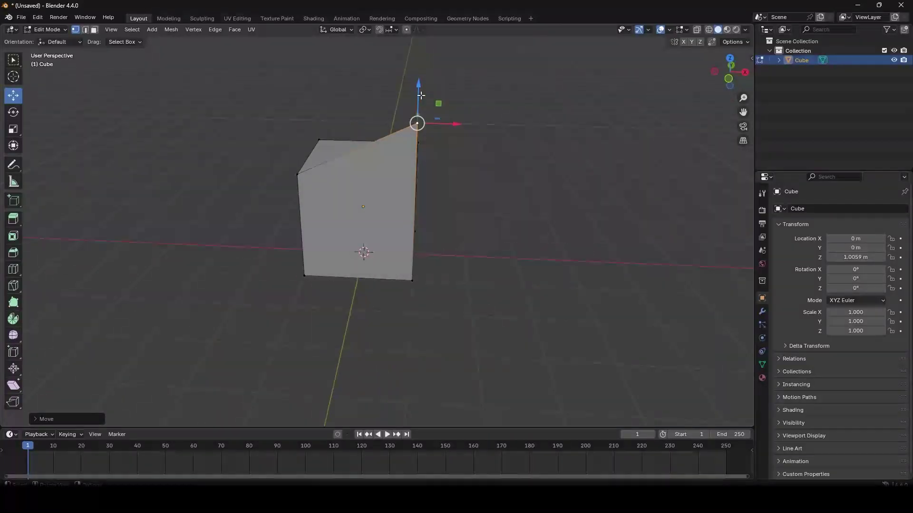
pyautogui.moveTo(366, 157); pyautogui.dragTo(461, 172, button='middle')
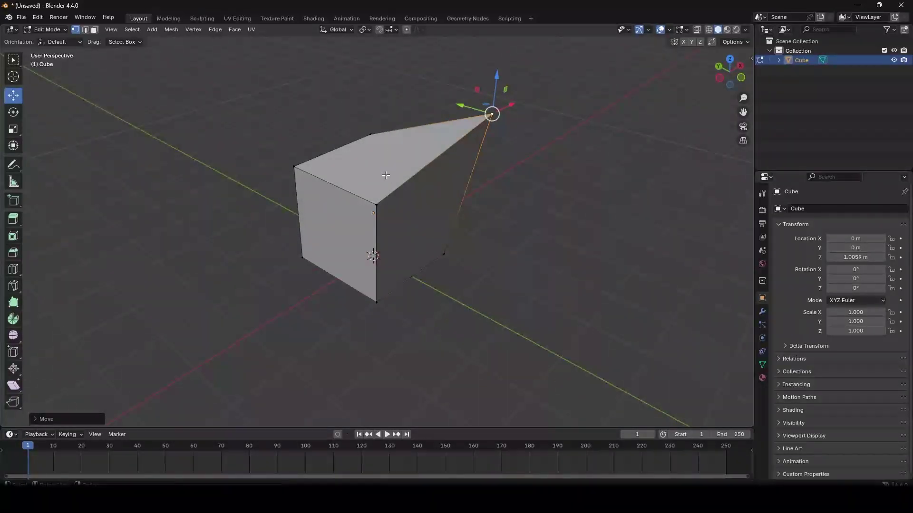
# - Switch to Object Mode to view the deformed cube as a whole object, and return to Edit Mode
pyautogui.click(45, 30)
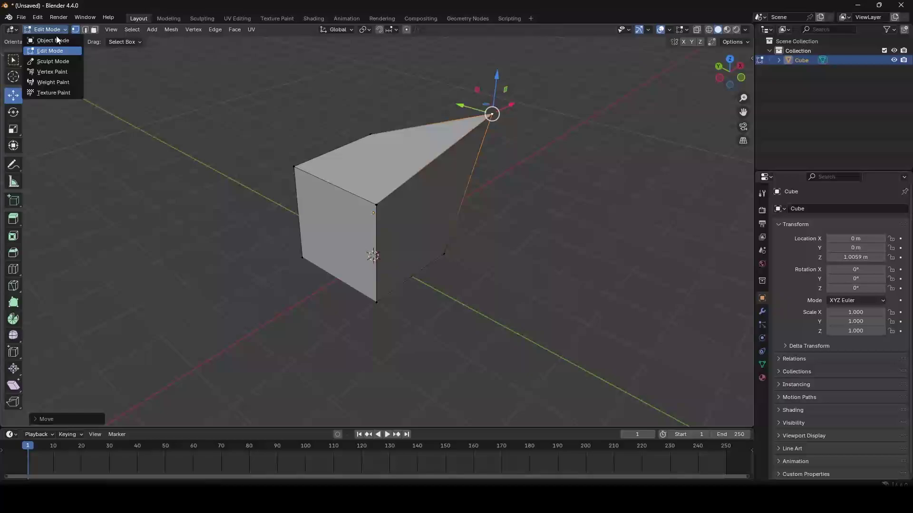
pyautogui.click(58, 40)
pyautogui.moveTo(351, 126); pyautogui.dragTo(369, 200, button='middle')
pyautogui.click(369, 200)
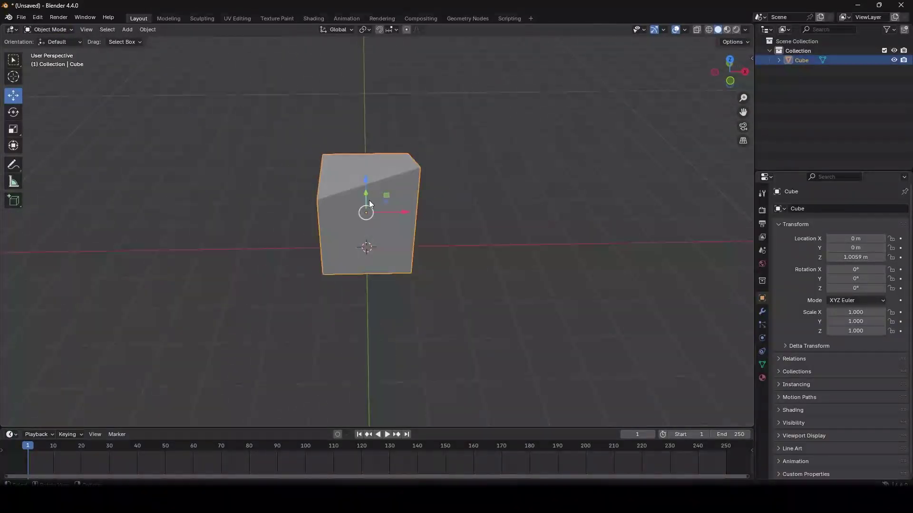
pyautogui.click(48, 30)
pyautogui.click(59, 50)
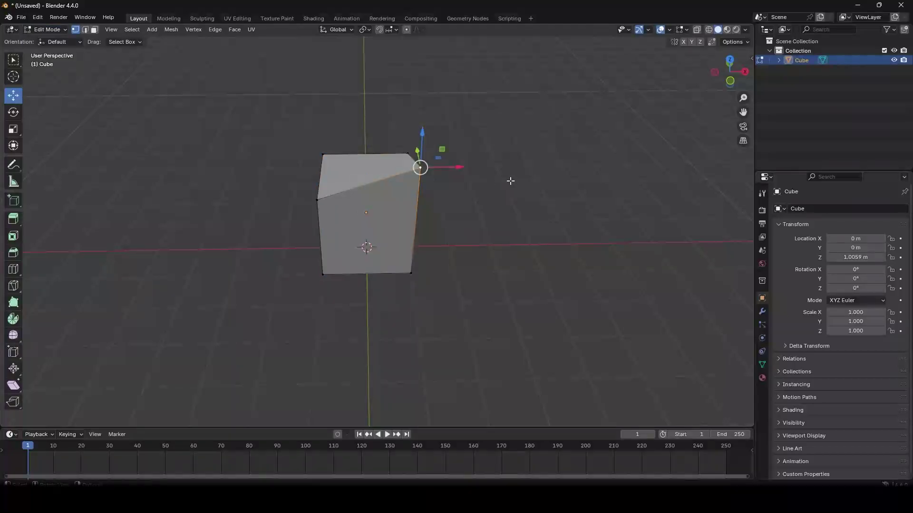
# - Restore the moved corner vertex to its original position on the cube
pyautogui.moveTo(493, 164); pyautogui.dragTo(521, 106, button='middle')
pyautogui.moveTo(521, 106); pyautogui.dragTo(468, 147)
pyautogui.moveTo(499, 177); pyautogui.dragTo(405, 171, button='middle')
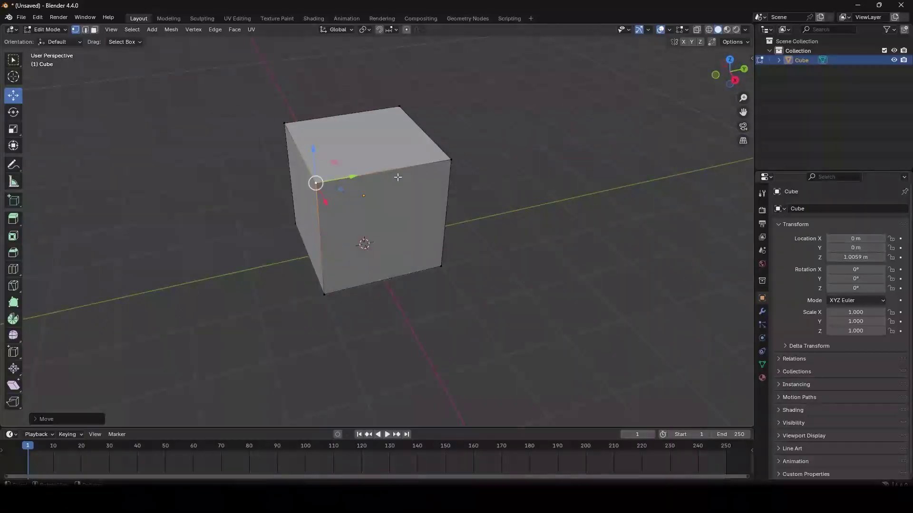
# - Switch to edge selection, select the cube's top edge on the positive X side, shift it along X and raise it along Z
pyautogui.click(85, 29)
pyautogui.click(380, 174)
pyautogui.moveTo(382, 174); pyautogui.dragTo(474, 165, button='middle')
pyautogui.moveTo(481, 157); pyautogui.dragTo(681, 170)
pyautogui.scroll(-3, 618, 176)
pyautogui.moveTo(595, 180); pyautogui.dragTo(555, 159, button='middle')
pyautogui.moveTo(501, 155); pyautogui.dragTo(504, 114)
pyautogui.moveTo(528, 154); pyautogui.dragTo(412, 137)
pyautogui.moveTo(387, 97); pyautogui.dragTo(393, 64)
pyautogui.moveTo(471, 144); pyautogui.dragTo(489, 165, button='middle')
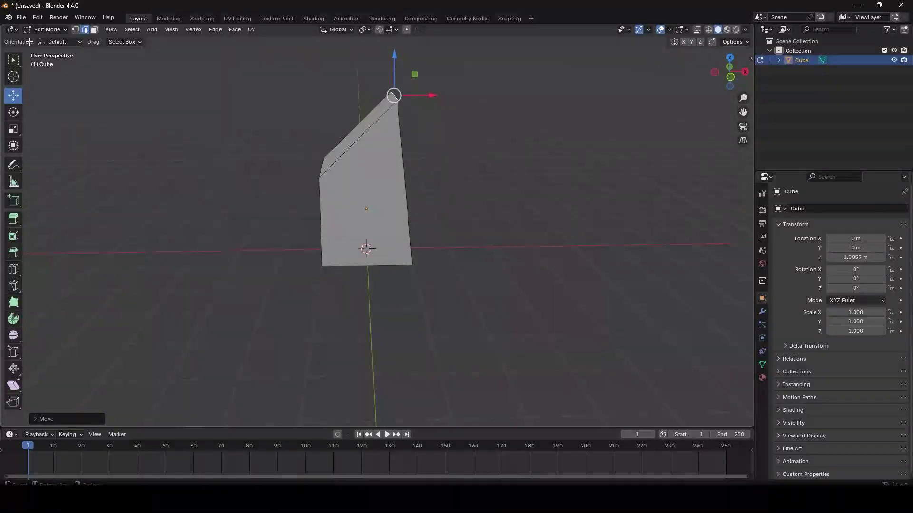
# - Return to Object Mode and examine the slanted-top shape from several sides
pyautogui.click(53, 30)
pyautogui.click(64, 40)
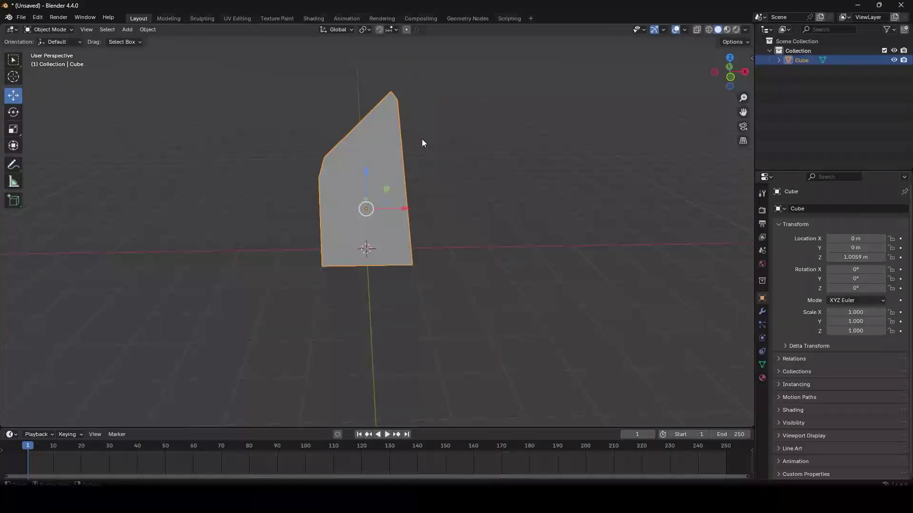
pyautogui.moveTo(421, 139)
pyautogui.mouseDown(button='middle')
pyautogui.moveTo(341, 163)
pyautogui.moveTo(420, 196)
pyautogui.moveTo(457, 155)
pyautogui.moveTo(419, 155)
pyautogui.mouseUp(button='middle')
pyautogui.moveTo(373, 104); pyautogui.dragTo(406, 111, button='middle')
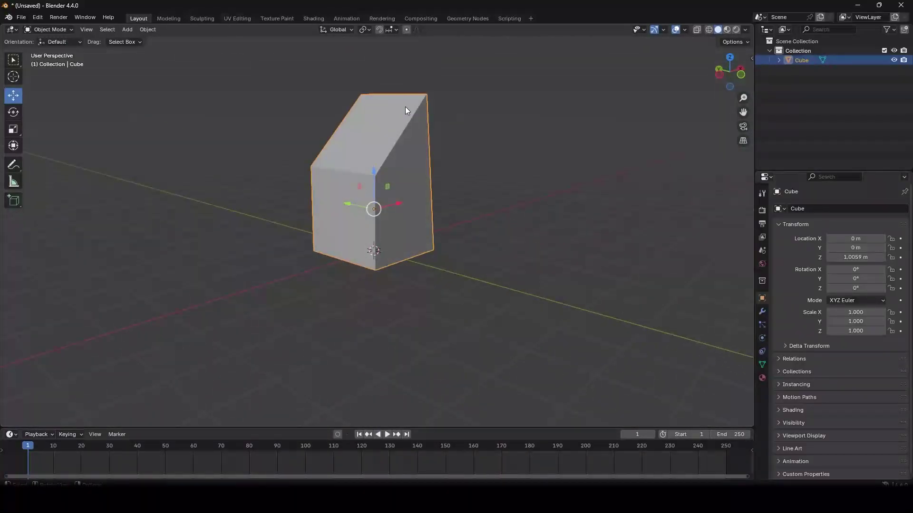
pyautogui.moveTo(337, 180); pyautogui.dragTo(387, 99, button='middle')
# - Switch the slanted-top cube back to Edit Mode with its raised top edge selected
pyautogui.click(53, 28)
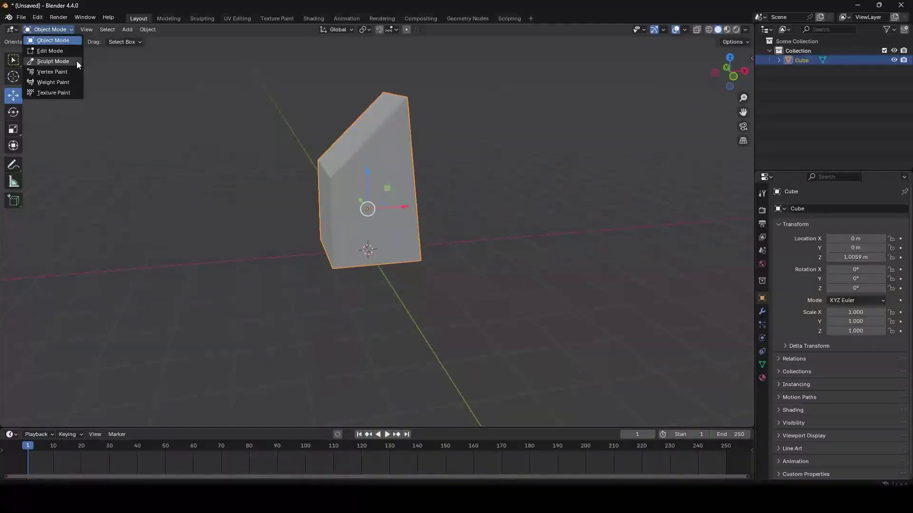
pyautogui.click(73, 50)
pyautogui.moveTo(318, 112); pyautogui.dragTo(402, 173, button='middle')
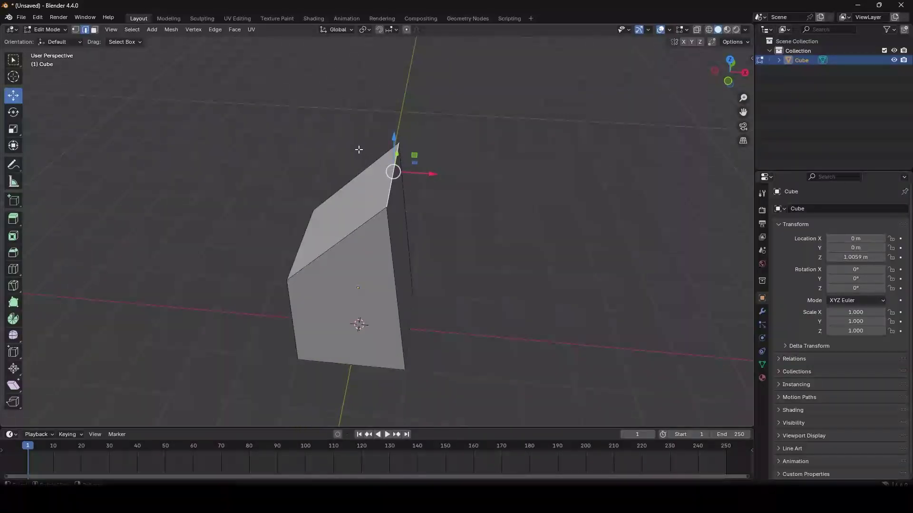
pyautogui.moveTo(359, 149); pyautogui.dragTo(363, 129, button='middle')
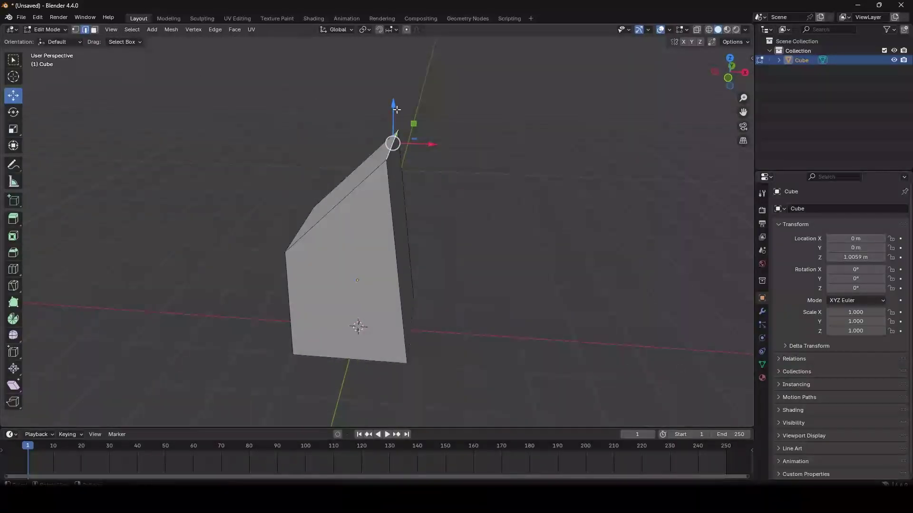
# - Lower the raised top edge and shift it along X to restore the cube shape, and switch to face selection
pyautogui.moveTo(396, 108); pyautogui.dragTo(398, 193)
pyautogui.moveTo(423, 229); pyautogui.dragTo(445, 235)
pyautogui.click(94, 30)
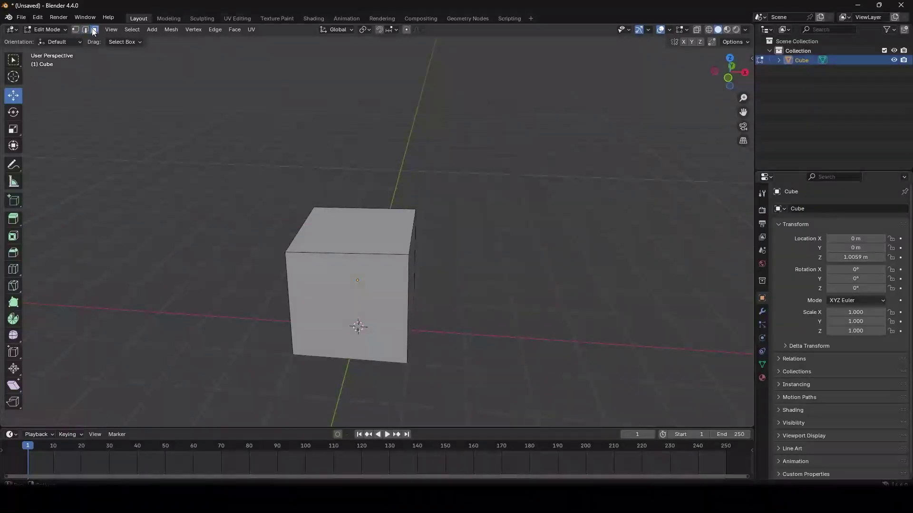
# - Move the cube's positive and negative X faces outward along X to stretch it into a long box
pyautogui.moveTo(561, 212); pyautogui.dragTo(375, 275, button='middle')
pyautogui.click(364, 266)
pyautogui.scroll(-3, 364, 267)
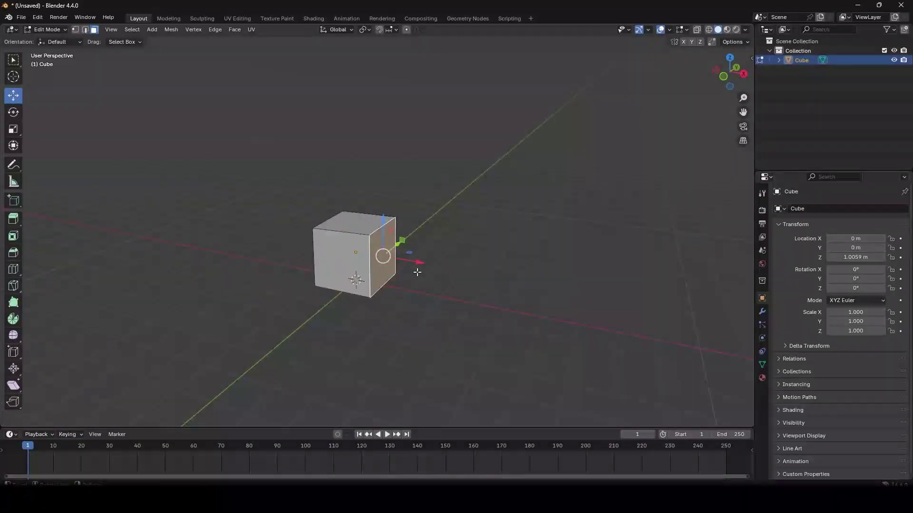
pyautogui.moveTo(416, 263); pyautogui.dragTo(598, 307)
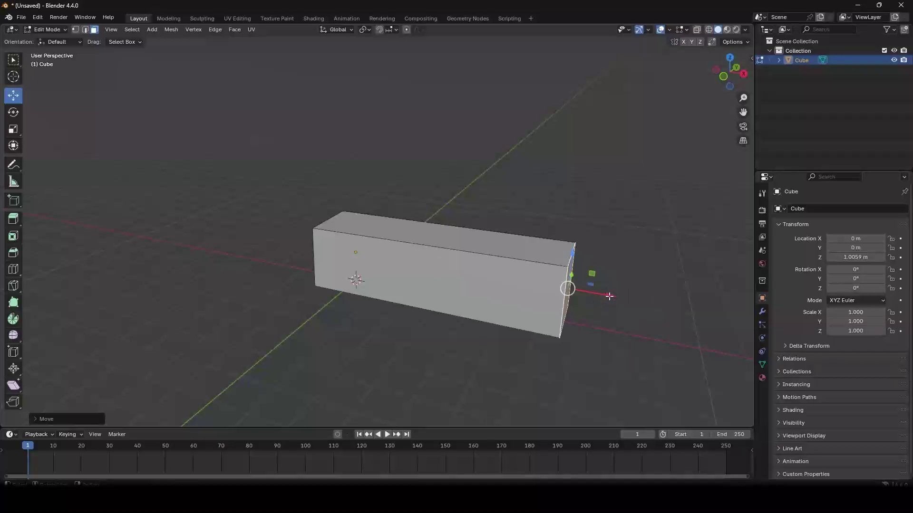
pyautogui.moveTo(610, 297); pyautogui.dragTo(552, 303)
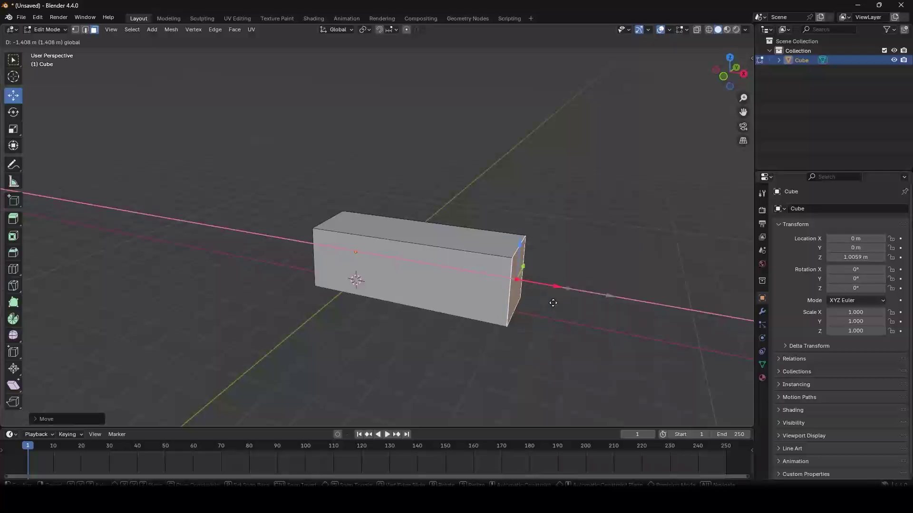
pyautogui.rightClick(334, 256)
# - Select the long box's top face and lower it along Z to flatten the box into a thin slab
pyautogui.moveTo(340, 220); pyautogui.dragTo(329, 239, button='middle')
pyautogui.click(329, 239)
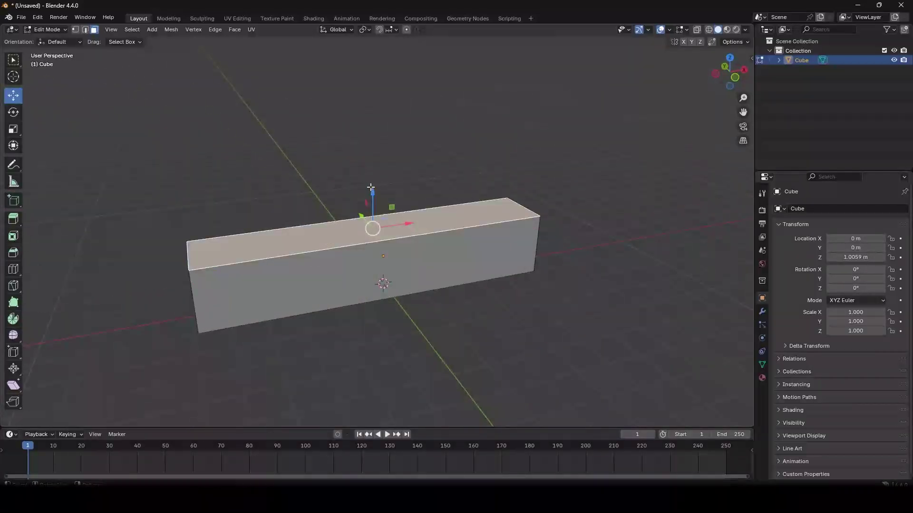
pyautogui.moveTo(372, 188); pyautogui.dragTo(375, 240)
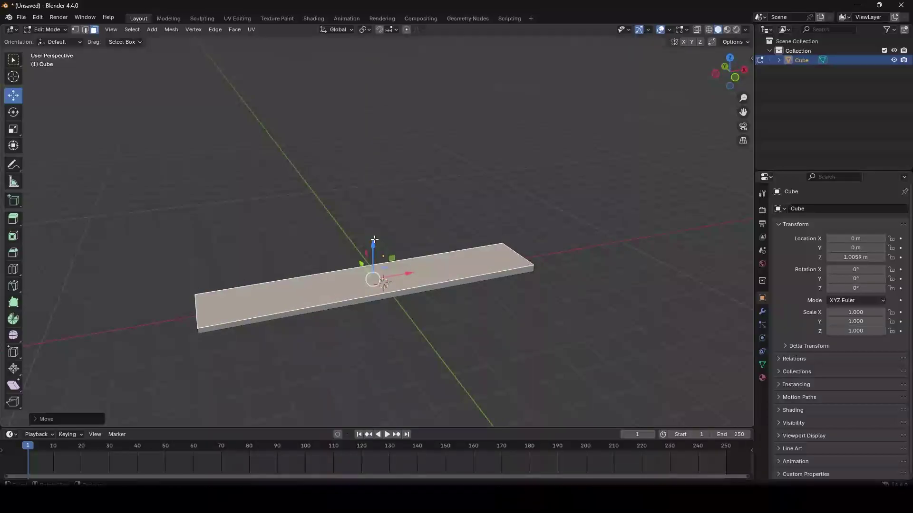
pyautogui.moveTo(376, 239); pyautogui.dragTo(469, 243, button='middle')
pyautogui.click(528, 247)
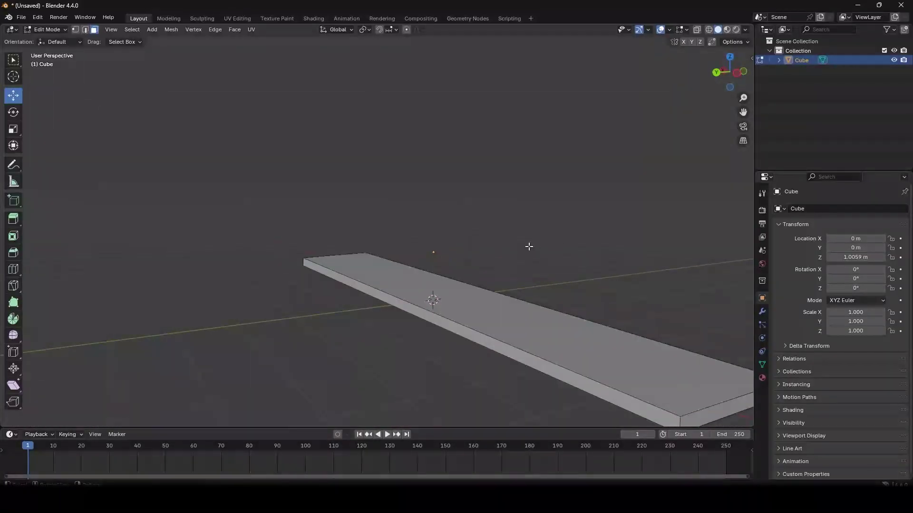
pyautogui.moveTo(528, 247); pyautogui.dragTo(402, 273, button='middle')
pyautogui.scroll(-2, 402, 272)
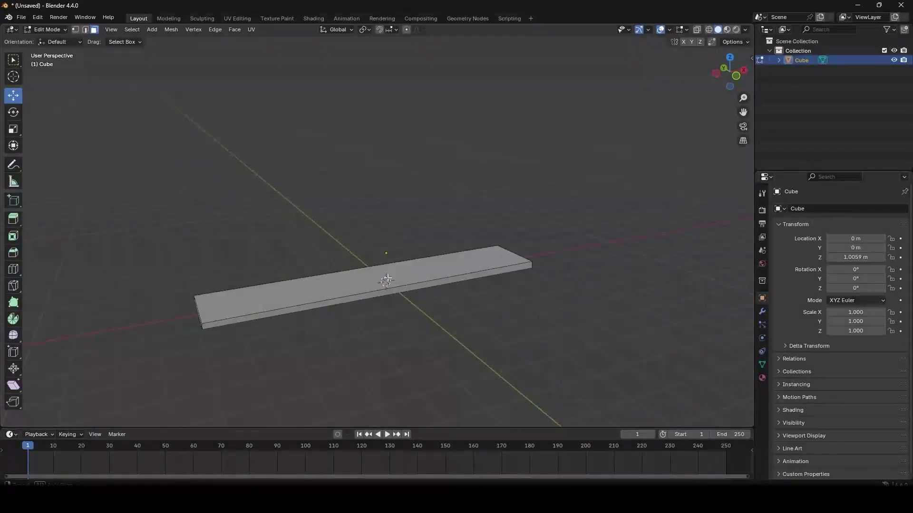
# - Undo the flattening and stretching moves back to the plain cube with its positive X face selected
pyautogui.hotkey('ctrl', 'z')
pyautogui.hotkey('ctrl', 'z')
pyautogui.hotkey('ctrl', 'z')
pyautogui.hotkey('ctrl', 'z')
pyautogui.hotkey('ctrl', 'z')
pyautogui.hotkey('ctrl', 'z')
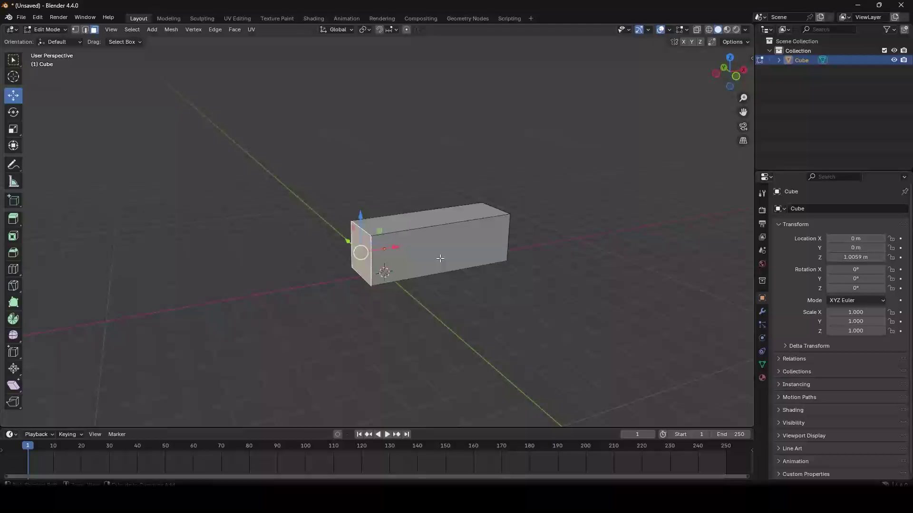
pyautogui.scroll(3, 436, 255)
pyautogui.moveTo(436, 255)
pyautogui.mouseDown(button='middle')
pyautogui.moveTo(402, 242)
pyautogui.moveTo(389, 224)
pyautogui.mouseUp(button='middle')
pyautogui.scroll(-2, 346, 220)
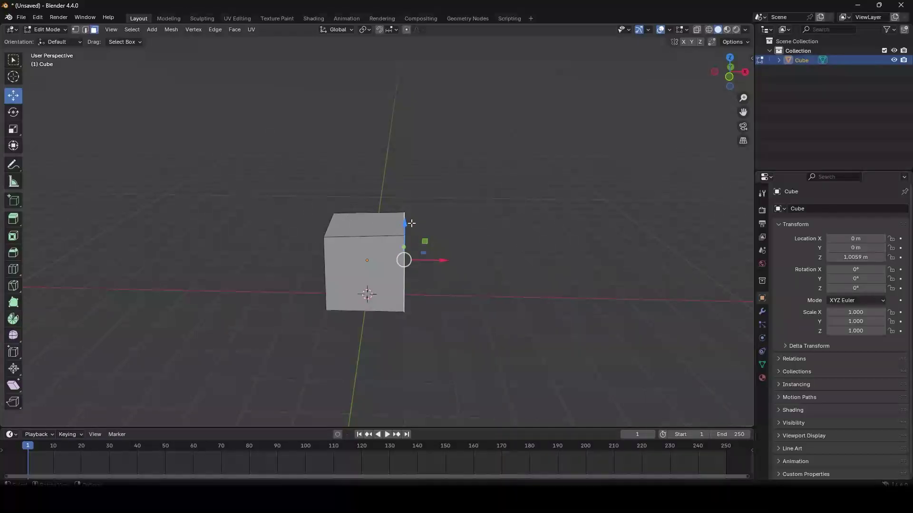
# - Pull the cube's positive X face outward along X in two moves to form a long box
pyautogui.scroll(3, 412, 224)
pyautogui.moveTo(405, 226); pyautogui.dragTo(375, 234, button='middle')
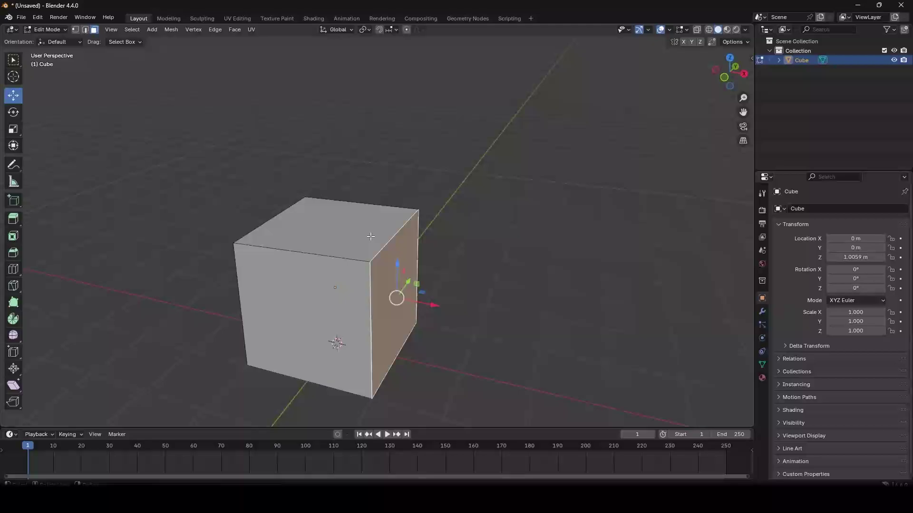
pyautogui.scroll(-3, 347, 220)
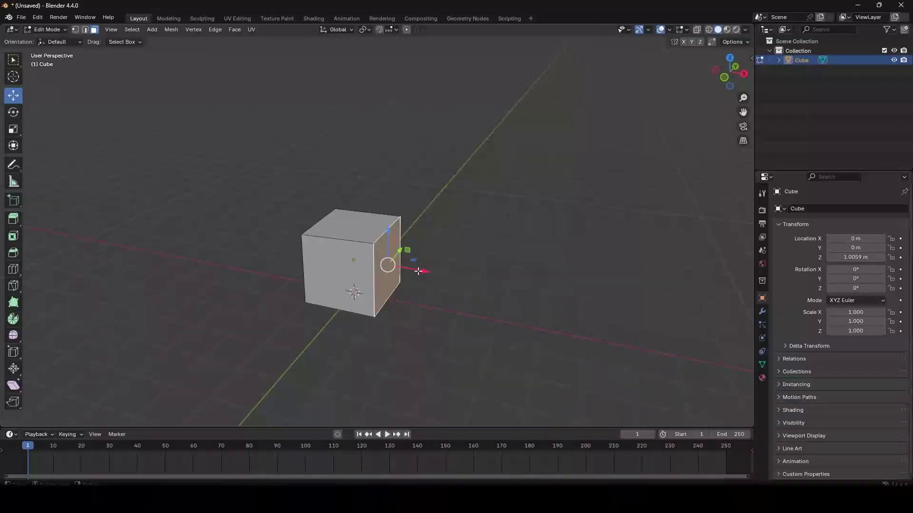
pyautogui.moveTo(394, 245); pyautogui.dragTo(435, 271, button='middle')
pyautogui.moveTo(435, 271); pyautogui.dragTo(498, 293)
pyautogui.scroll(-3, 498, 293)
pyautogui.moveTo(444, 271); pyautogui.dragTo(479, 289, button='middle')
pyautogui.moveTo(485, 260); pyautogui.dragTo(623, 260)
# - Pull the negative X face outward along X and lower the top face along Z to form a thin plank
pyautogui.moveTo(623, 261); pyautogui.dragTo(362, 273, button='middle')
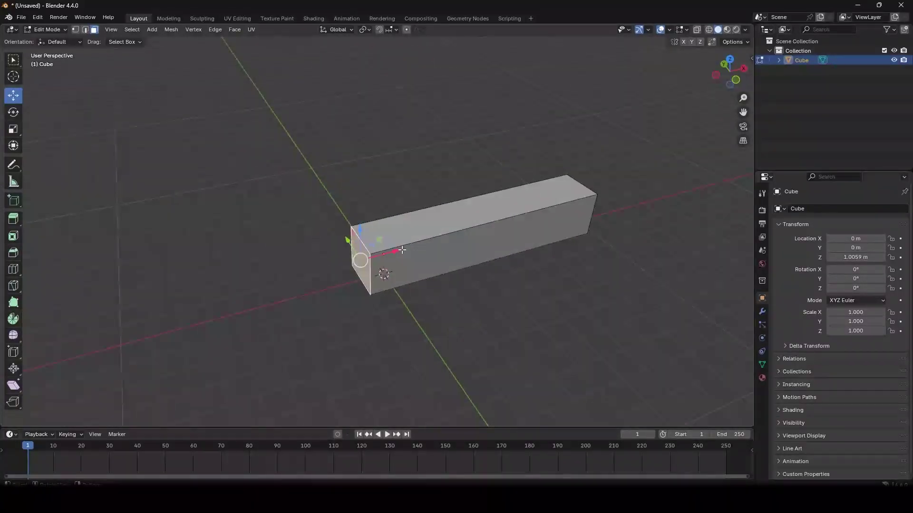
pyautogui.moveTo(401, 250); pyautogui.dragTo(143, 278)
pyautogui.moveTo(143, 278); pyautogui.dragTo(378, 244, button='middle')
pyautogui.click(413, 217)
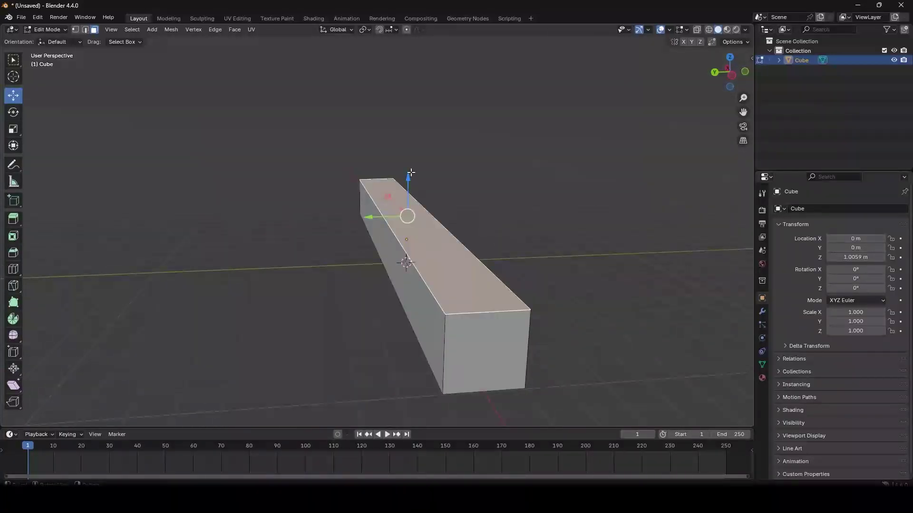
pyautogui.moveTo(411, 181); pyautogui.dragTo(411, 214)
# - Select the plank's long positive Y side face and pull it outward along Y to widen it into a floor slab
pyautogui.moveTo(411, 213); pyautogui.dragTo(395, 301, button='middle')
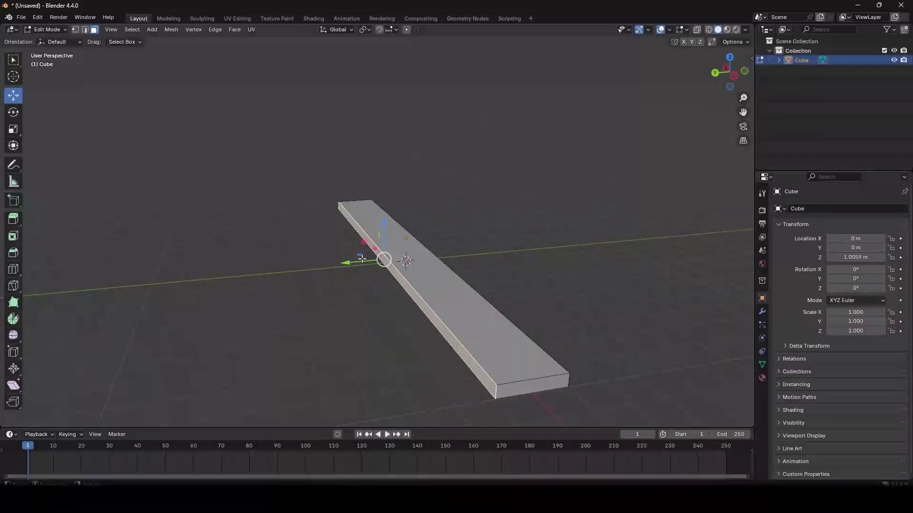
pyautogui.moveTo(349, 262); pyautogui.dragTo(89, 264)
pyautogui.scroll(-2, 220, 262)
pyautogui.moveTo(222, 263); pyautogui.dragTo(212, 291, button='middle')
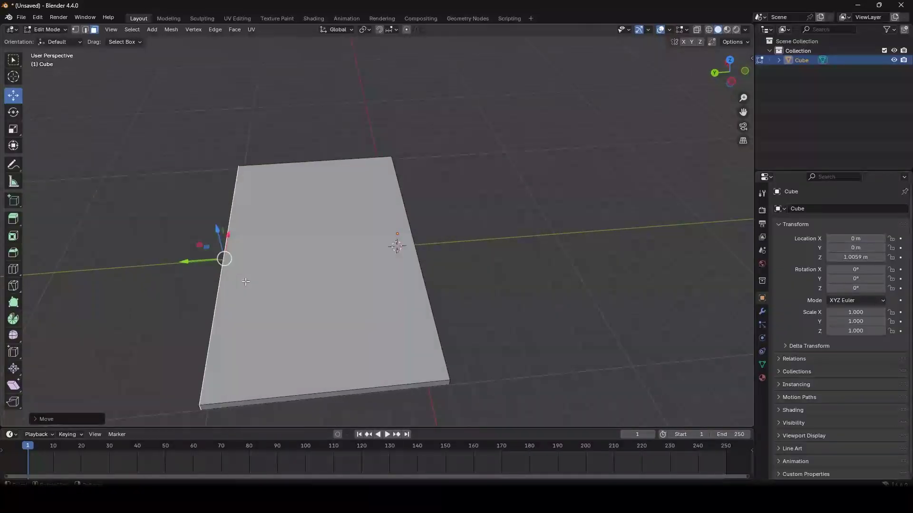
pyautogui.moveTo(187, 262); pyautogui.dragTo(181, 264)
pyautogui.moveTo(181, 265); pyautogui.dragTo(212, 147, button='middle')
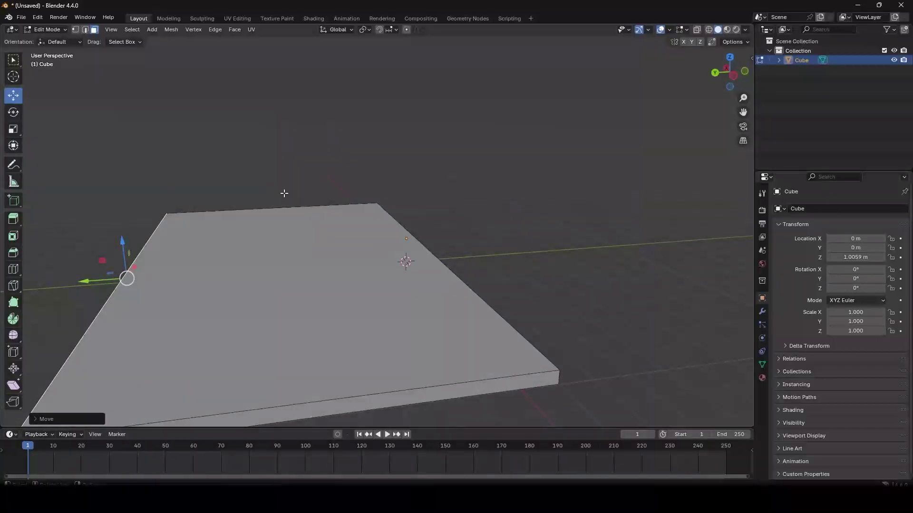
pyautogui.moveTo(283, 193); pyautogui.dragTo(326, 222, button='middle')
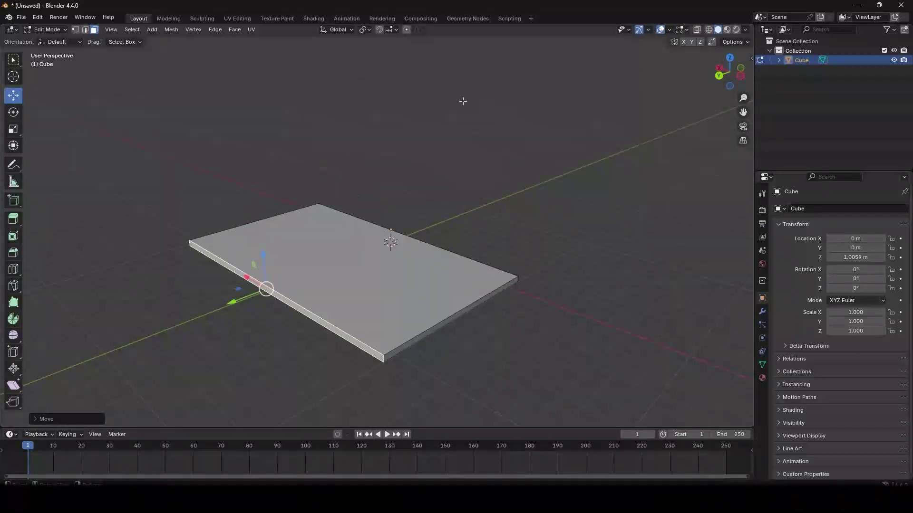
pyautogui.moveTo(381, 128); pyautogui.dragTo(341, 137, button='middle')
pyautogui.scroll(3, 343, 145)
pyautogui.scroll(-2, 346, 147)
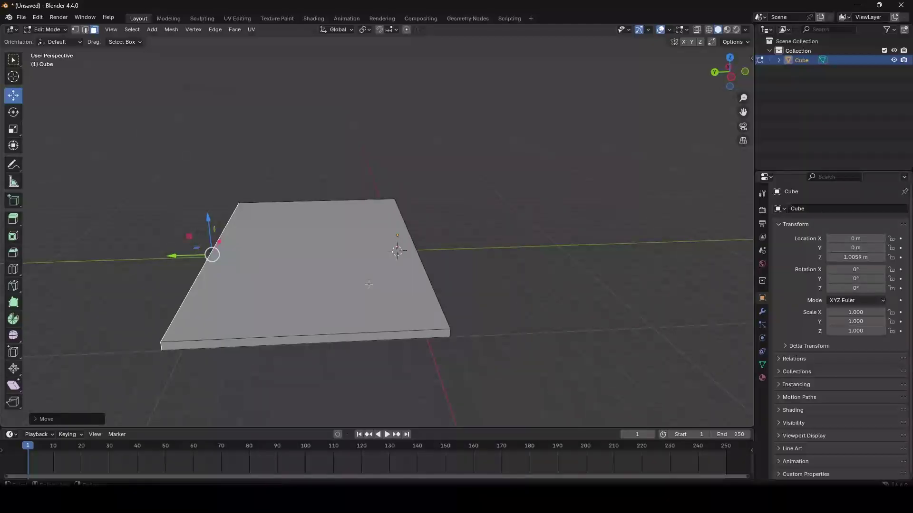
# - Undo the widening, flattening and lengthening moves back to the shorter box extended only toward positive X
pyautogui.scroll(2, 433, 247)
pyautogui.hotkey('ctrl', 'z')
pyautogui.hotkey('ctrl', 'z')
pyautogui.hotkey('ctrl', 'z')
pyautogui.hotkey('ctrl', 'z')
pyautogui.hotkey('ctrl', 'z')
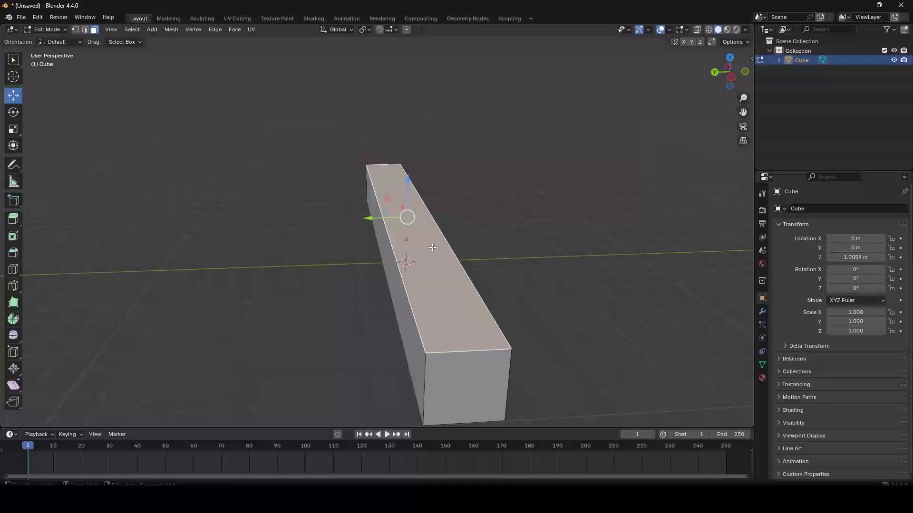
pyautogui.hotkey('ctrl', 'z')
pyautogui.hotkey('ctrl', 'z')
pyautogui.hotkey('ctrl', 'z')
# - Move the box's positive X face inward along X to leave it slightly longer than a cube
pyautogui.scroll(3, 401, 243)
pyautogui.moveTo(402, 243); pyautogui.dragTo(227, 212, button='middle')
pyautogui.scroll(3, 469, 219)
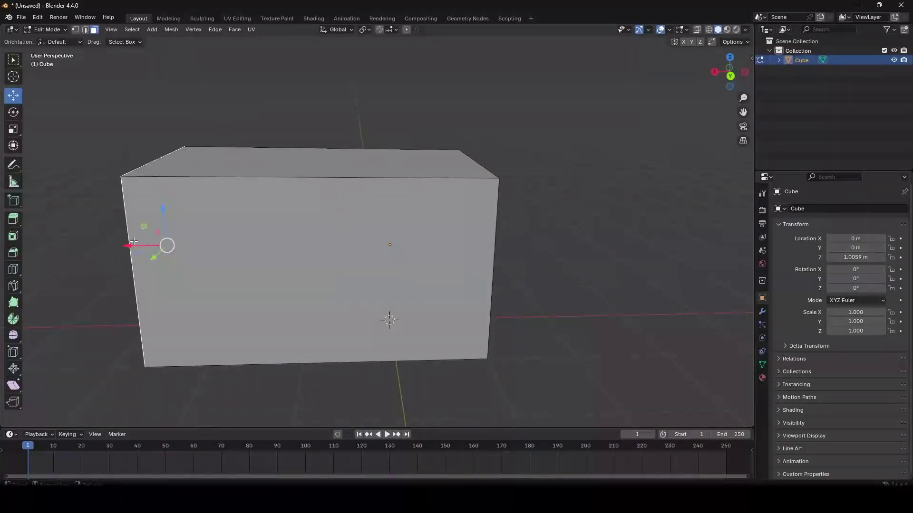
pyautogui.press('g')
pyautogui.press('x')
pyautogui.moveTo(170, 257); pyautogui.dragTo(218, 258)
pyautogui.moveTo(218, 258); pyautogui.dragTo(219, 281, button='middle')
pyautogui.scroll(-3, 219, 280)
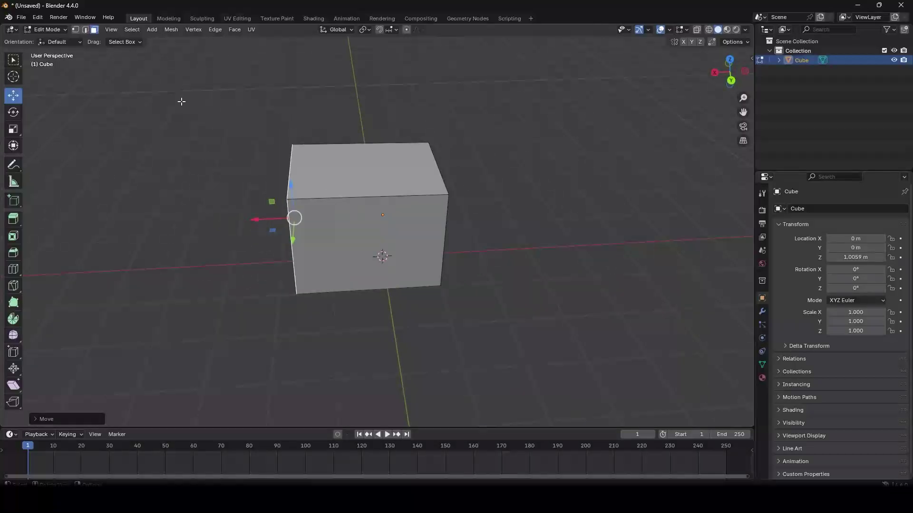
# - Switch to edge selection and try to move the long top edge on the positive Y side along Y
pyautogui.click(86, 29)
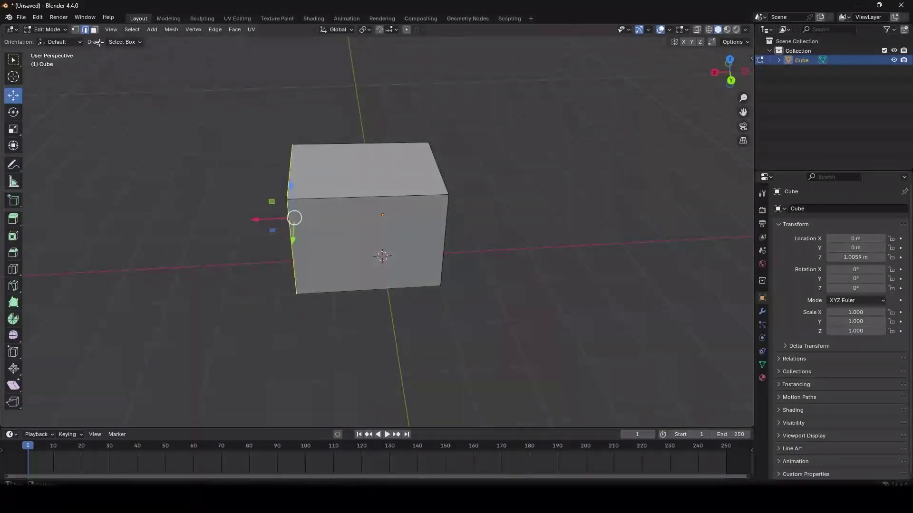
pyautogui.moveTo(267, 224); pyautogui.dragTo(341, 220, button='middle')
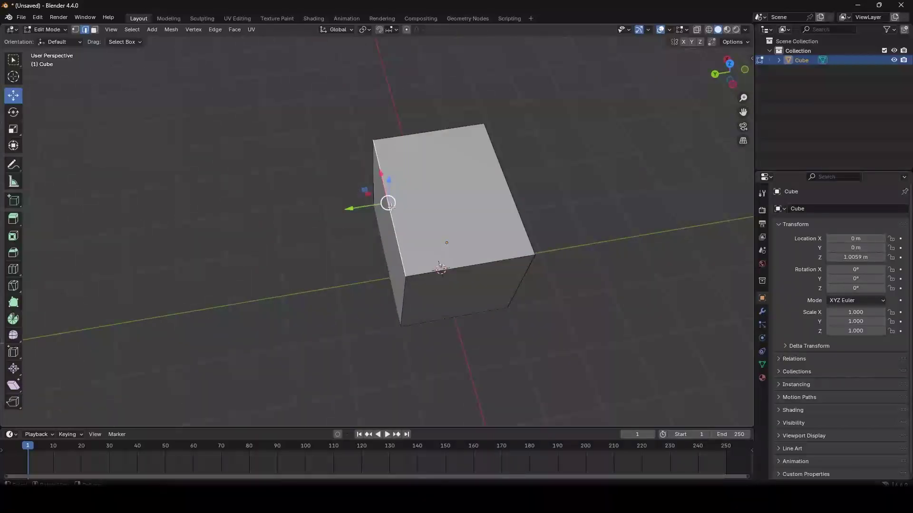
pyautogui.moveTo(356, 208); pyautogui.dragTo(376, 212)
pyautogui.rightClick(375, 211)
# - Select several of the box's top edges in turn, ending with the long one on the positive Y side
pyautogui.click(487, 265)
pyautogui.moveTo(485, 262); pyautogui.dragTo(523, 241, button='middle')
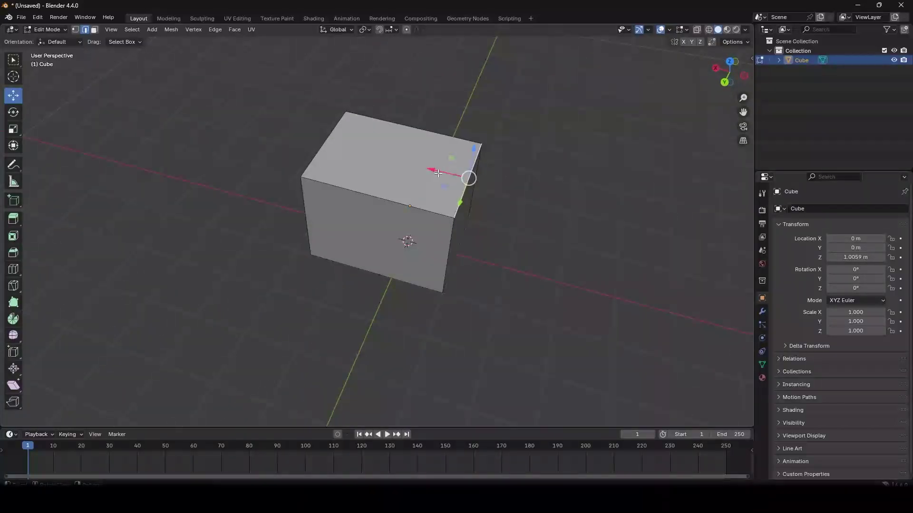
pyautogui.moveTo(375, 204); pyautogui.dragTo(381, 231, button='middle')
pyautogui.click(263, 208)
pyautogui.click(495, 215)
pyautogui.scroll(-3, 409, 210)
pyautogui.scroll(2, 389, 231)
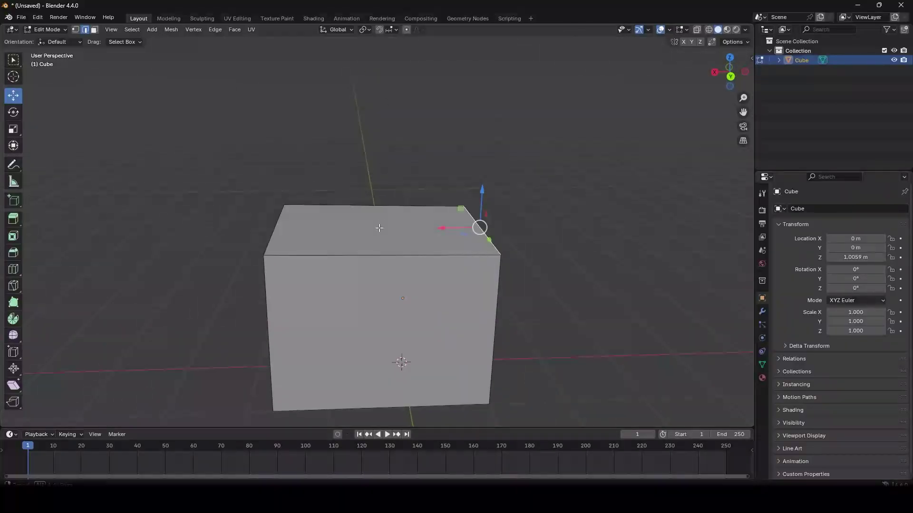
pyautogui.click(381, 258)
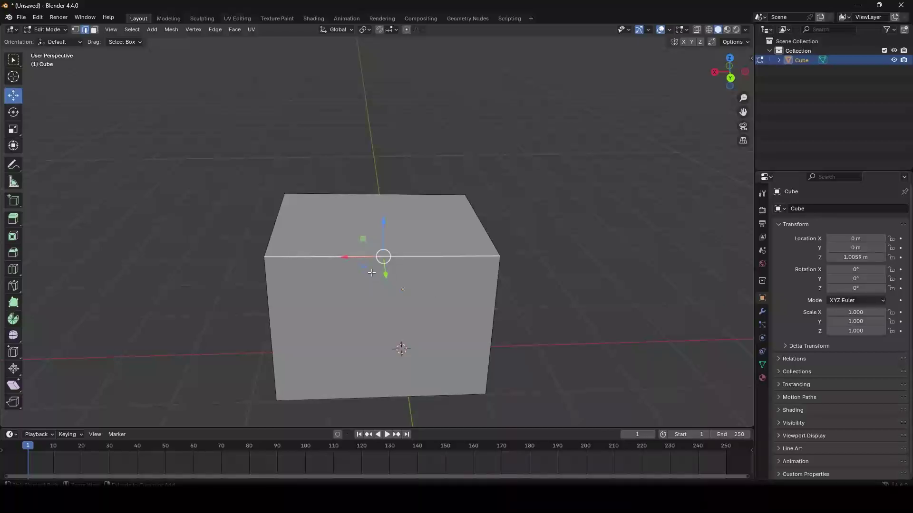
pyautogui.hotkey('ctrl', 'r')
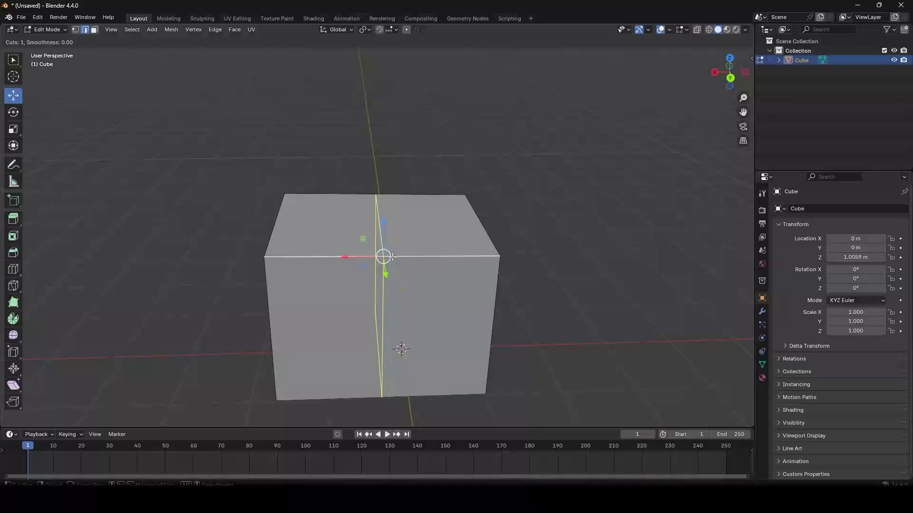
pyautogui.rightClick(527, 243)
pyautogui.rightClick(527, 243)
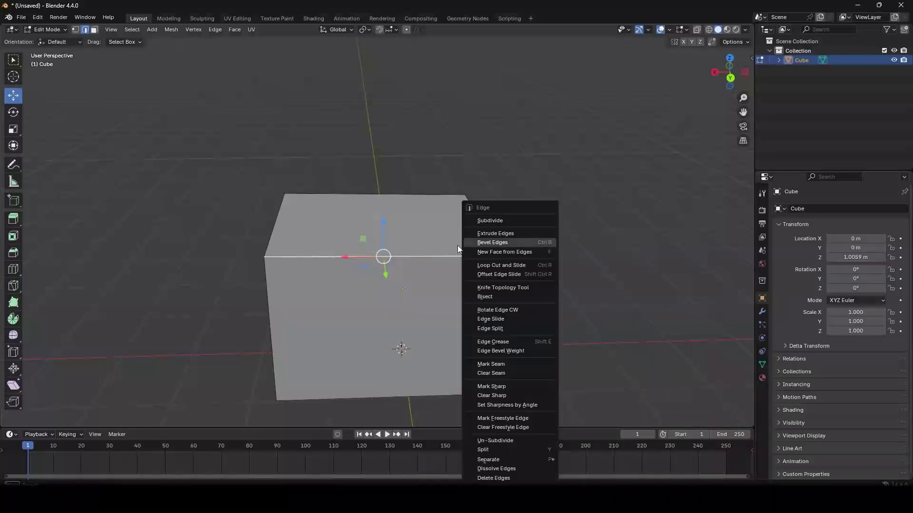
pyautogui.click(585, 144)
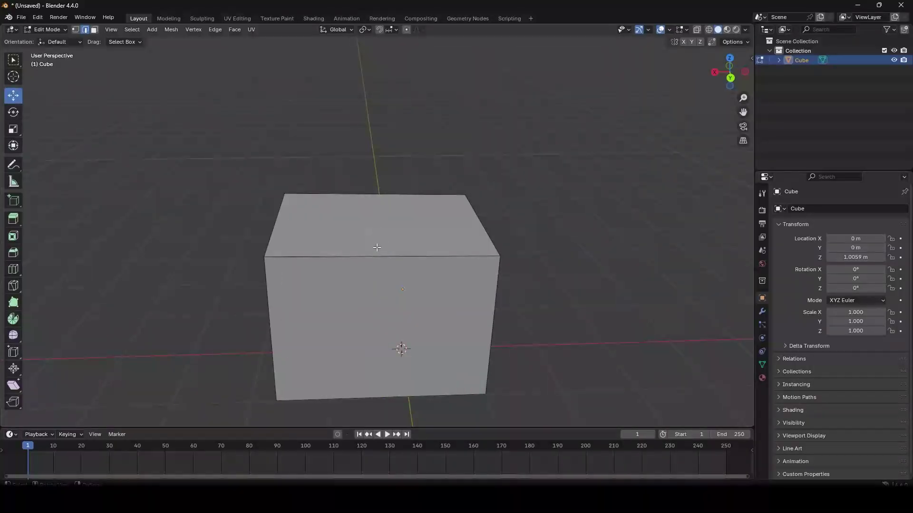
# - Add a single vertical loop cut around the box and slide it close to the negative X end, about -0.87
pyautogui.press('ctrl')
pyautogui.click(215, 30)
pyautogui.hotkey('ctrl', 'r')
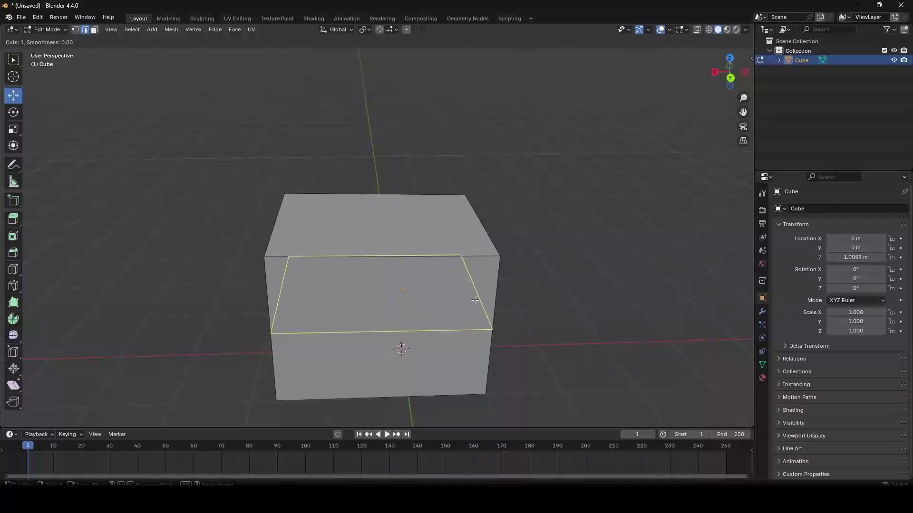
pyautogui.click(392, 261)
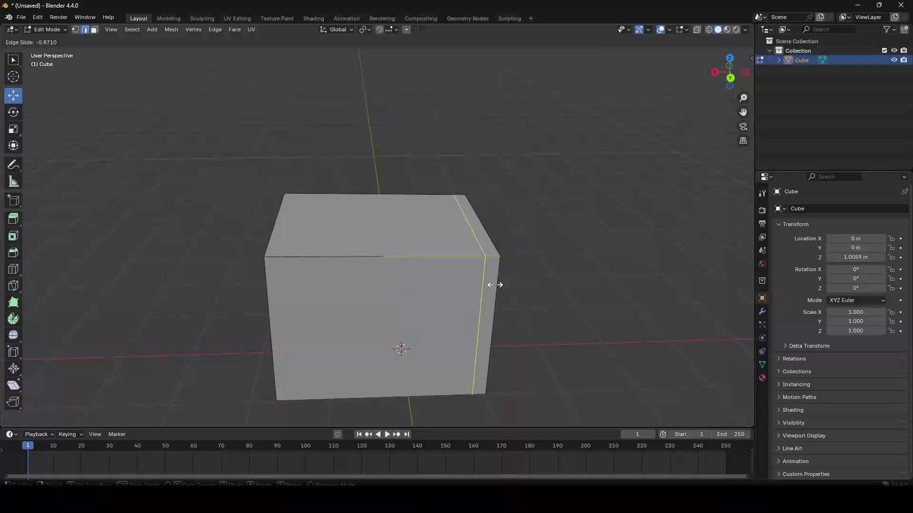
pyautogui.click(496, 285)
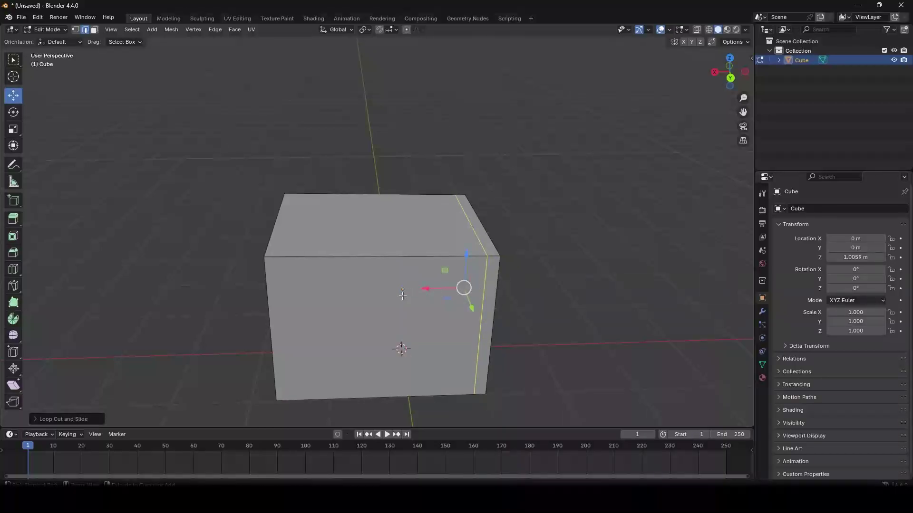
# - Add a second vertical loop cut around the box and slide it close to the positive X end, about 0.86
pyautogui.hotkey('ctrl', 'r')
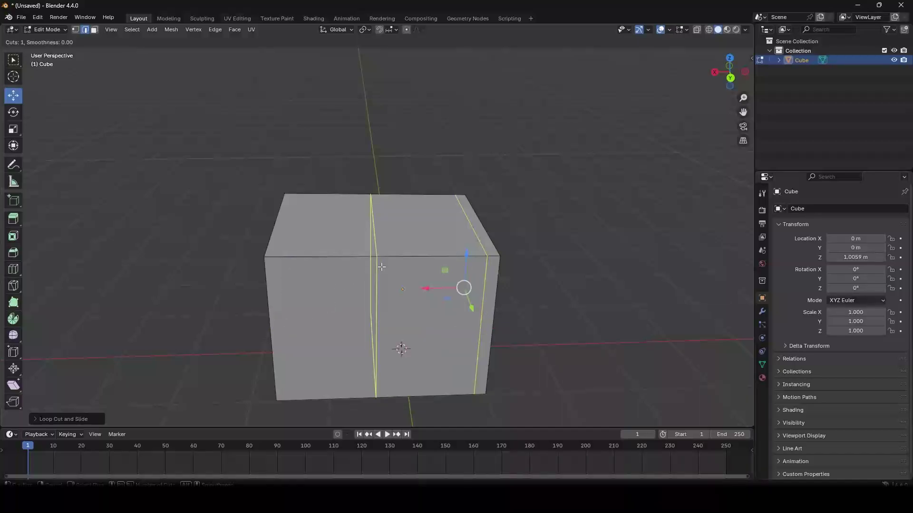
pyautogui.click(382, 267)
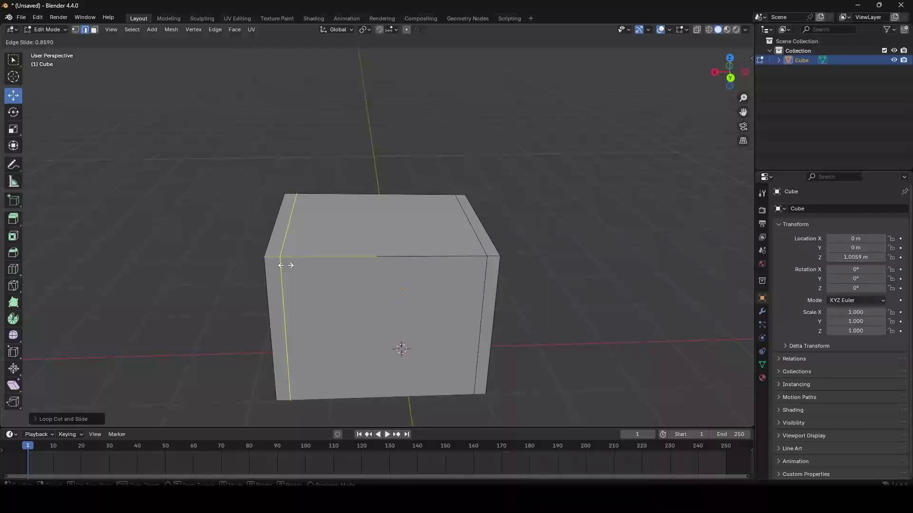
pyautogui.click(285, 266)
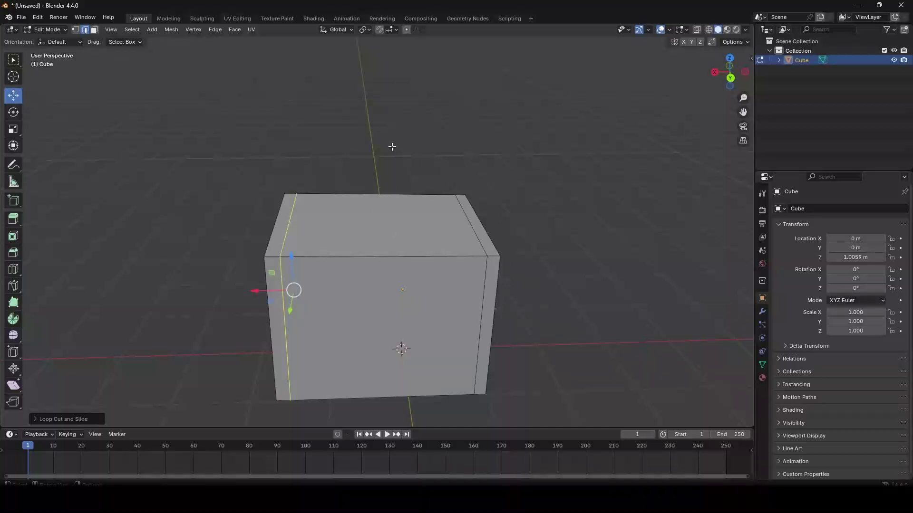
# - Move the top edge of the loop near the negative X end inward along X and raise it along Z to form a peak
pyautogui.moveTo(344, 196); pyautogui.dragTo(381, 204, button='middle')
pyautogui.click(279, 234)
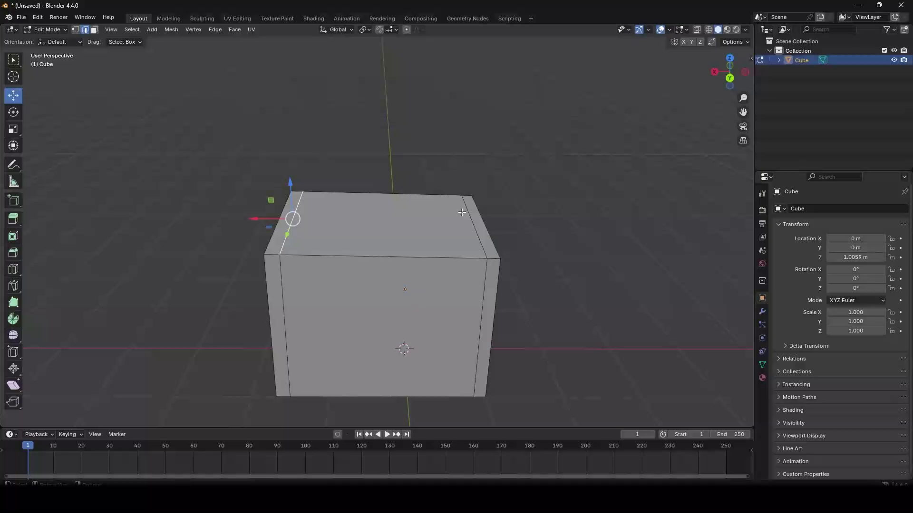
pyautogui.click(465, 212)
pyautogui.moveTo(448, 245); pyautogui.dragTo(444, 237, button='middle')
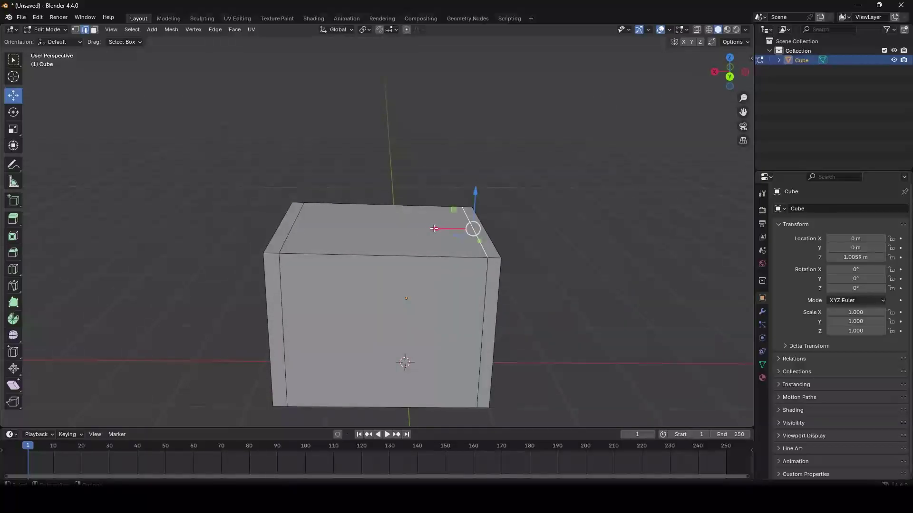
pyautogui.moveTo(434, 228); pyautogui.dragTo(376, 227)
pyautogui.moveTo(418, 193); pyautogui.dragTo(421, 102)
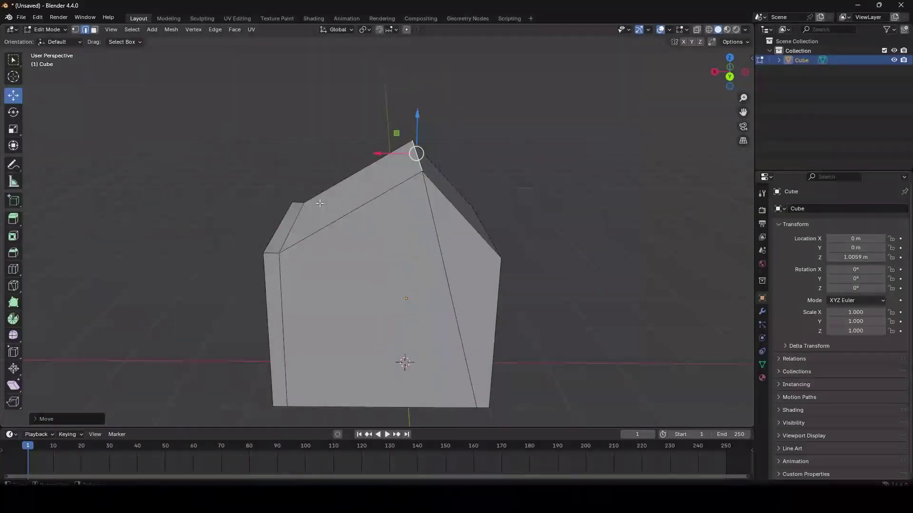
# - Move the top edge of the loop near the positive X end inward along X and slightly up along Z
pyautogui.click(293, 225)
pyautogui.moveTo(257, 225); pyautogui.dragTo(308, 226)
pyautogui.moveTo(343, 188); pyautogui.dragTo(346, 153)
pyautogui.click(416, 159)
# - Examine the reshaped box from several angles in Object Mode and again in Edit Mode
pyautogui.moveTo(374, 129); pyautogui.dragTo(123, 128, button='middle')
pyautogui.click(47, 29)
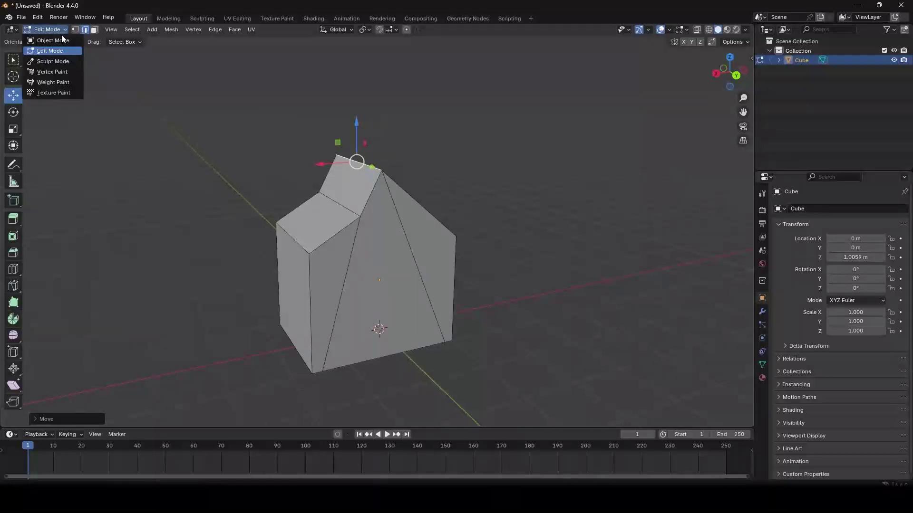
pyautogui.moveTo(380, 153); pyautogui.dragTo(499, 238, button='middle')
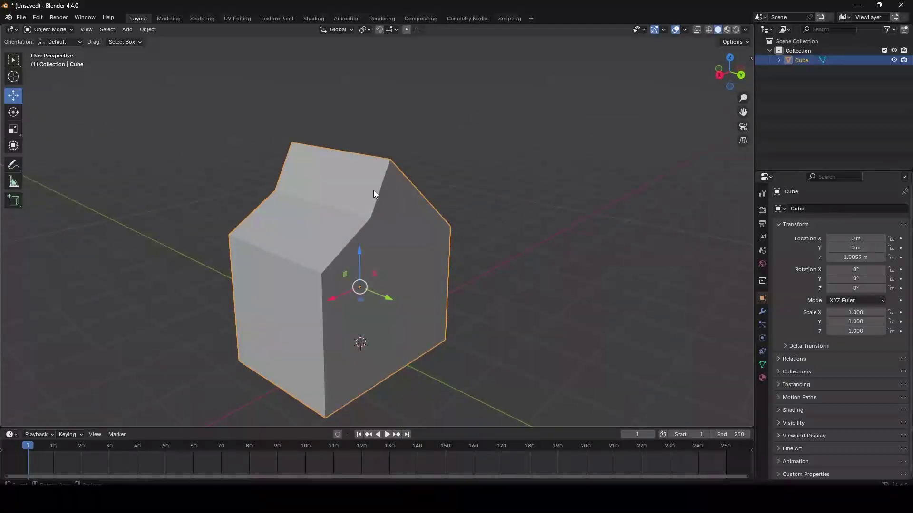
pyautogui.scroll(-3, 374, 192)
pyautogui.moveTo(354, 197); pyautogui.dragTo(358, 178, button='middle')
pyautogui.scroll(2, 367, 178)
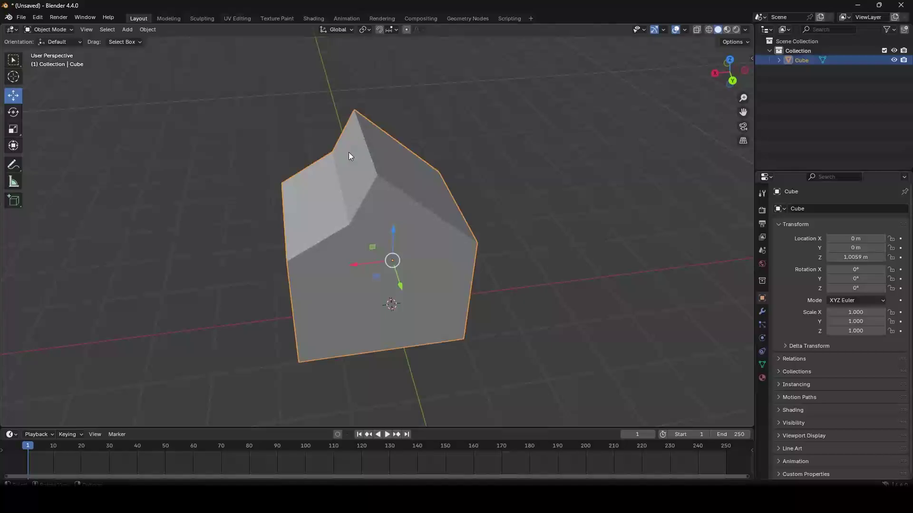
pyautogui.click(61, 32)
pyautogui.click(65, 52)
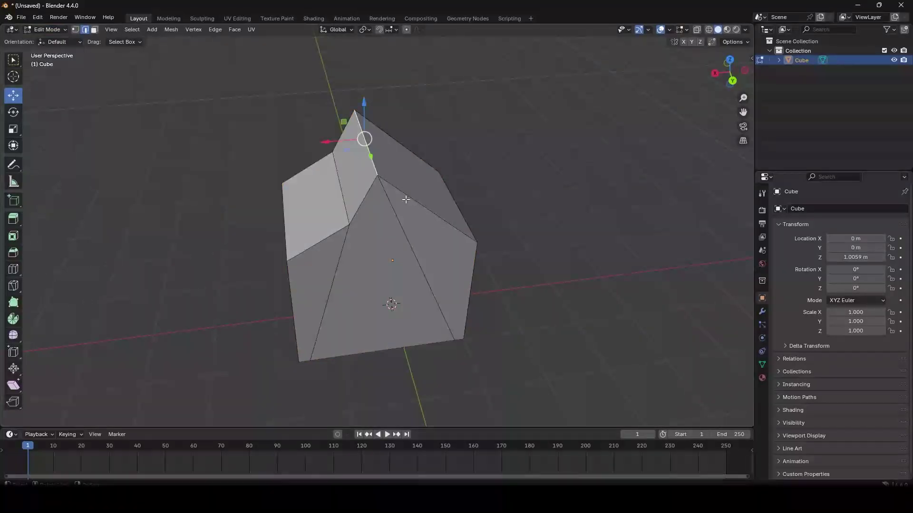
pyautogui.moveTo(406, 199); pyautogui.dragTo(409, 218, button='middle')
pyautogui.scroll(-1, 390, 179)
pyautogui.keyDown('shift'); pyautogui.moveTo(360, 183); pyautogui.dragTo(401, 261, button='middle'); pyautogui.keyUp('shift')
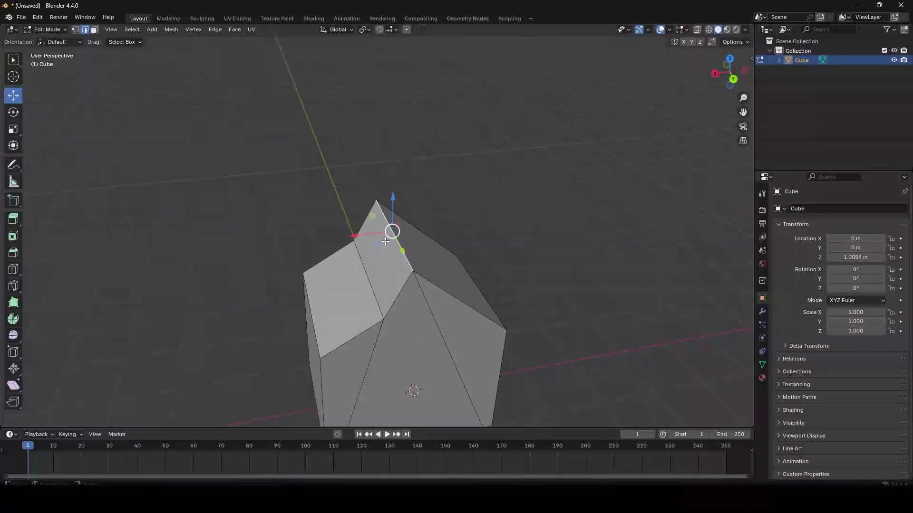
pyautogui.moveTo(392, 247); pyautogui.dragTo(384, 262, button='middle')
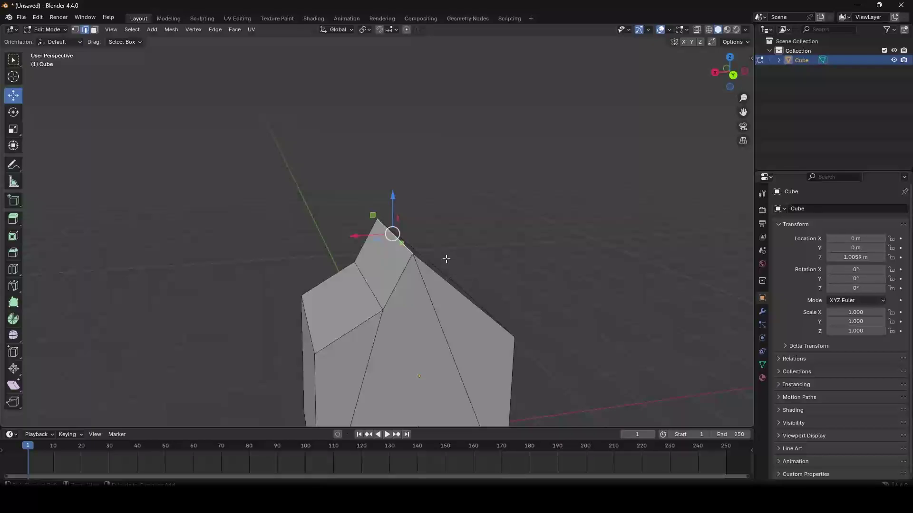
# - Undo the moves of both top loop edges
pyautogui.hotkey('ctrl', 'z')
pyautogui.hotkey('ctrl', 'z')
pyautogui.hotkey('ctrl', 'z')
pyautogui.hotkey('ctrl', 'z')
pyautogui.hotkey('ctrl', 'z')
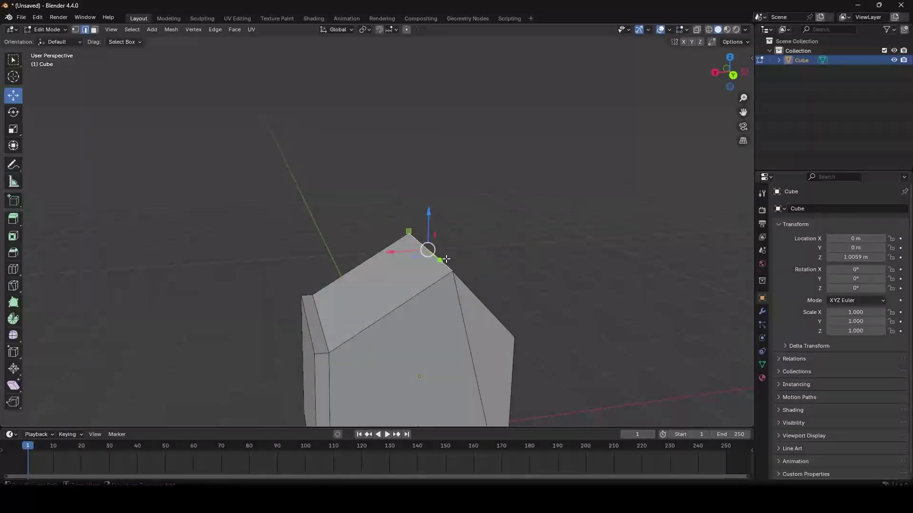
pyautogui.moveTo(434, 264); pyautogui.dragTo(420, 284, button='middle')
pyautogui.keyDown('shift'); pyautogui.moveTo(420, 284); pyautogui.dragTo(418, 204, button='middle'); pyautogui.keyUp('shift')
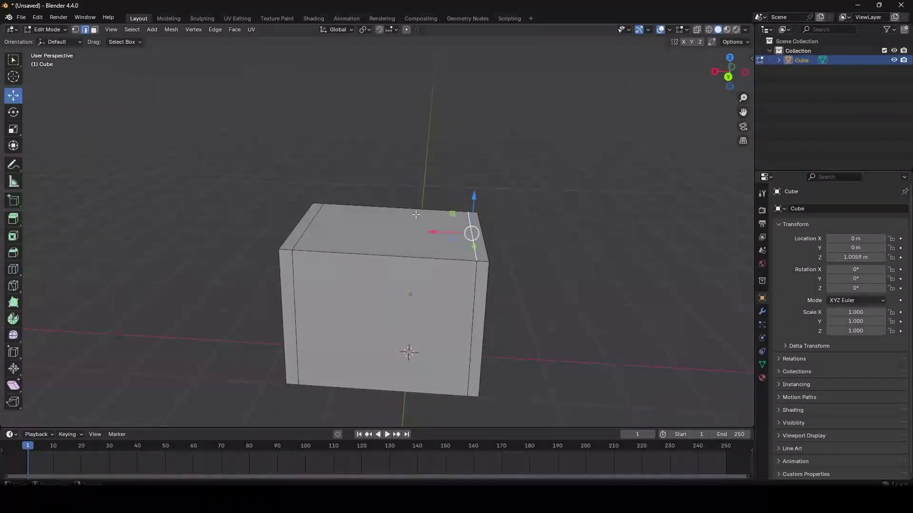
# - Undo both loop cuts to return to the plain box
pyautogui.scroll(2, 514, 233)
pyautogui.moveTo(533, 246); pyautogui.dragTo(485, 235, button='middle')
pyautogui.click(97, 31)
pyautogui.scroll(-3, 546, 249)
pyautogui.hotkey('ctrl', 'z')
pyautogui.hotkey('ctrl', 'z')
pyautogui.hotkey('ctrl', 'z')
pyautogui.hotkey('ctrl', 'z')
pyautogui.hotkey('ctrl', 'z')
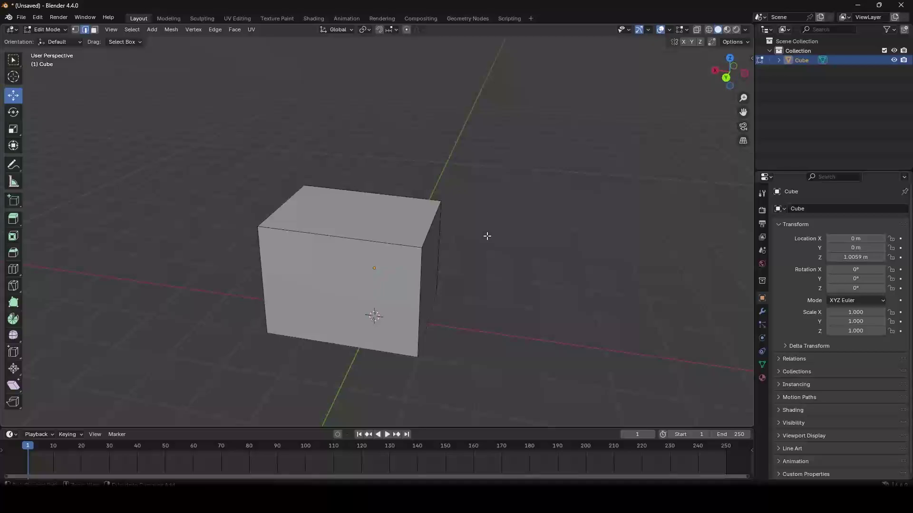
# - Add a single vertical loop cut across the middle of the box's length, leaving it practically centred
pyautogui.moveTo(334, 226); pyautogui.dragTo(347, 295, button='middle')
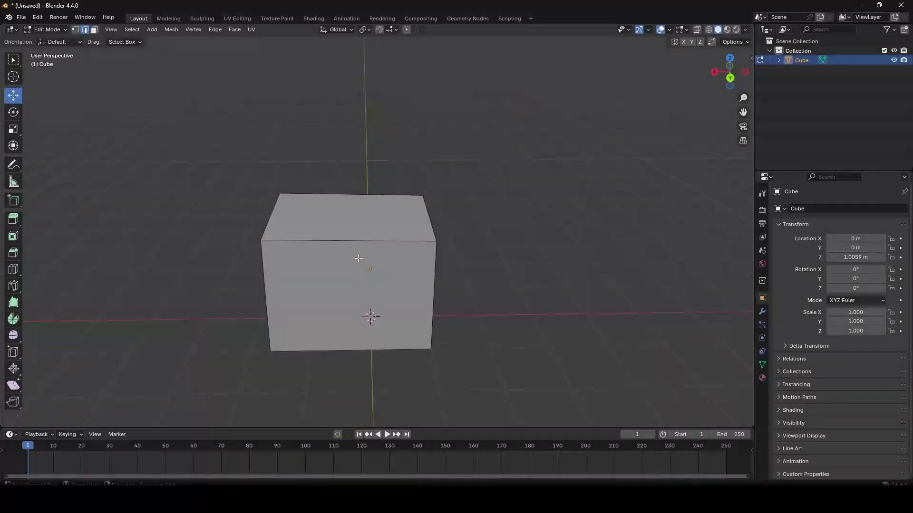
pyautogui.hotkey('ctrl', 'r')
pyautogui.press('Escape')
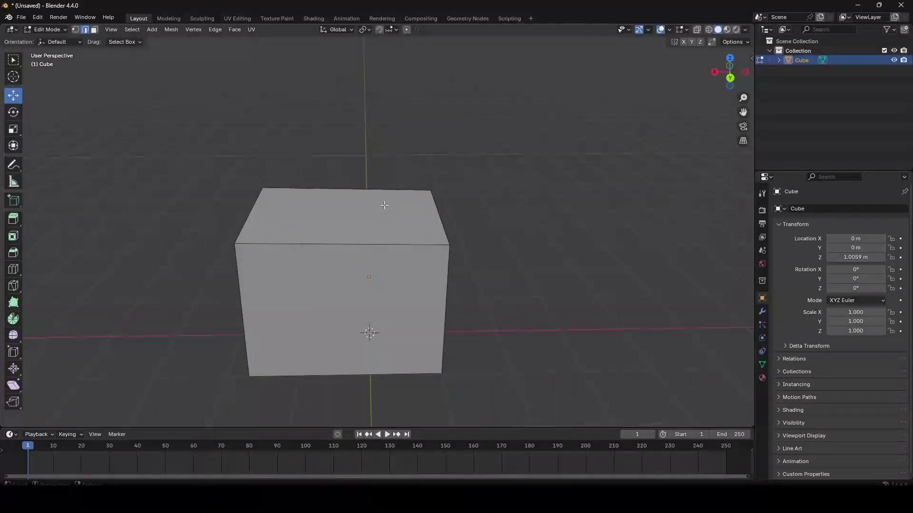
pyautogui.moveTo(384, 203); pyautogui.dragTo(411, 208, button='middle')
pyautogui.hotkey('ctrl', 'r')
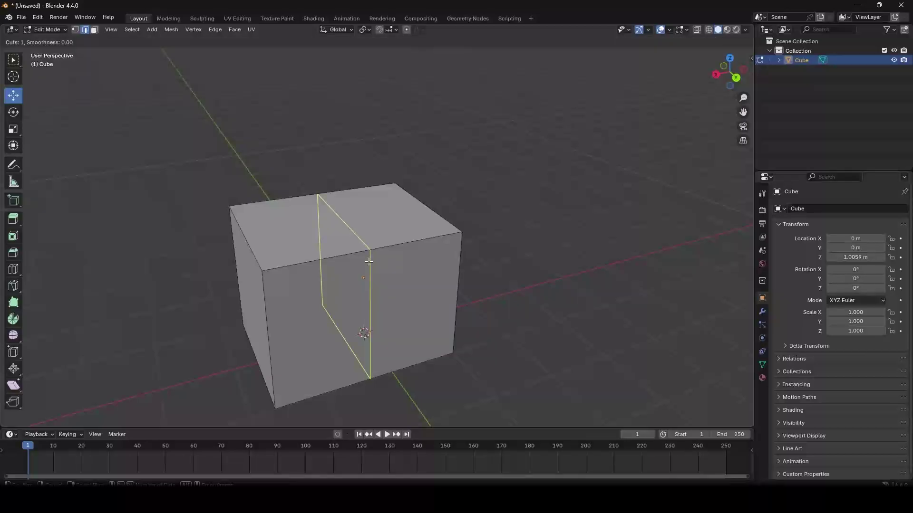
pyautogui.click(377, 250)
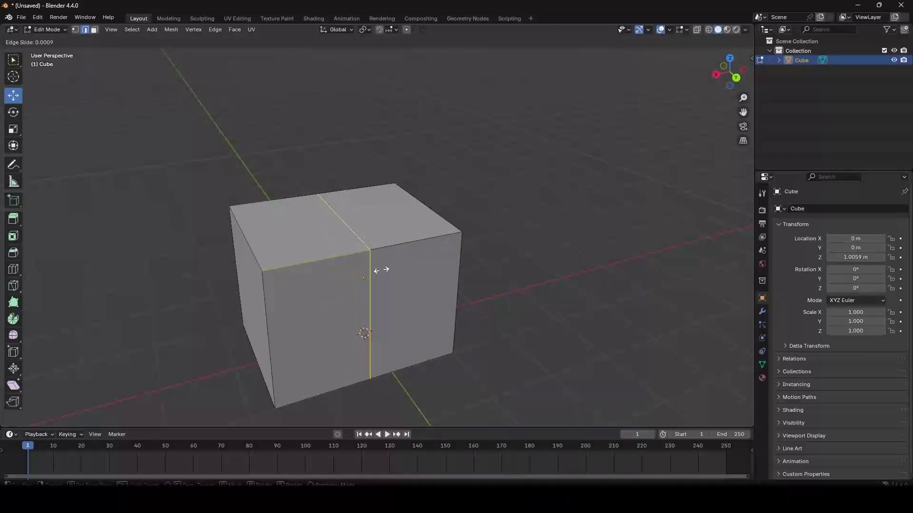
pyautogui.click(381, 269)
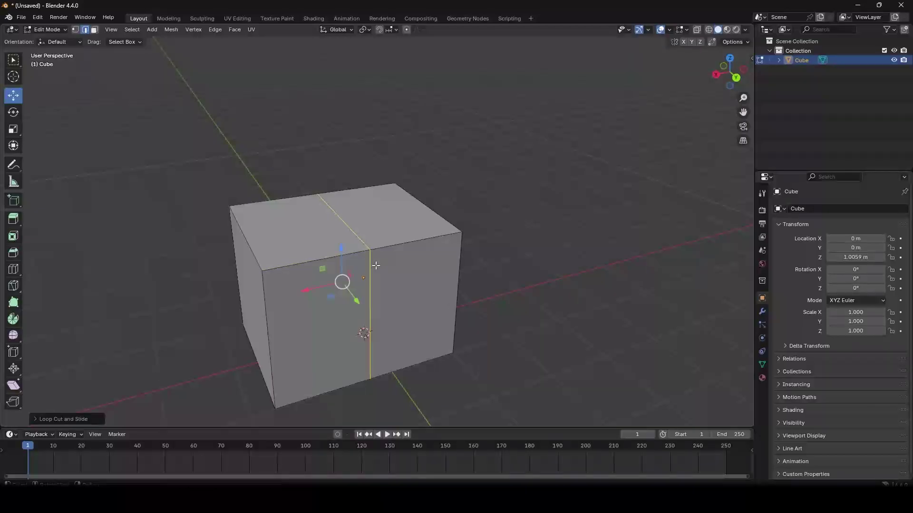
# - Raise the centre loop's top edge along Z into a roof ridge and undo the move
pyautogui.click(347, 222)
pyautogui.moveTo(338, 188); pyautogui.dragTo(368, 62)
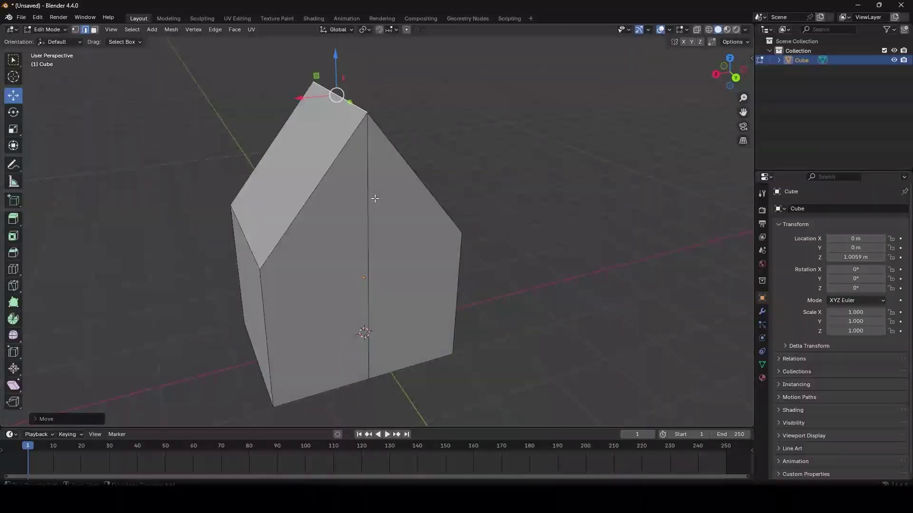
pyautogui.hotkey('ctrl', 'z')
# - Switch to vertex selection and raise the centre loop's two top vertices along Z, one at a time
pyautogui.click(77, 30)
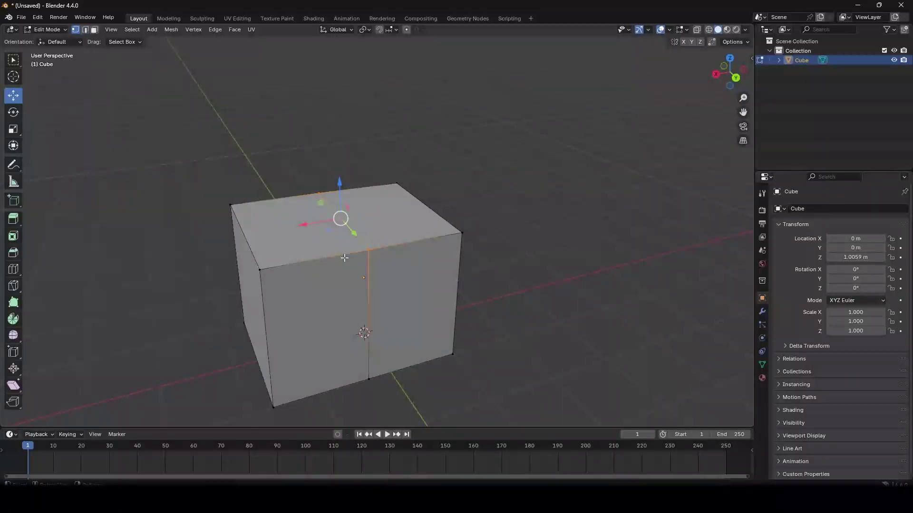
pyautogui.click(369, 250)
pyautogui.moveTo(369, 212); pyautogui.dragTo(379, 152)
pyautogui.moveTo(378, 152); pyautogui.dragTo(413, 163, button='middle')
pyautogui.click(288, 209)
pyautogui.moveTo(286, 180); pyautogui.dragTo(285, 124)
pyautogui.scroll(-2, 379, 171)
pyautogui.moveTo(379, 171); pyautogui.dragTo(354, 215, button='middle')
pyautogui.scroll(2, 353, 172)
# - Undo the moves of the centre loop's top vertices
pyautogui.hotkey('ctrl', 'z')
pyautogui.hotkey('ctrl', 'z')
pyautogui.scroll(2, 371, 217)
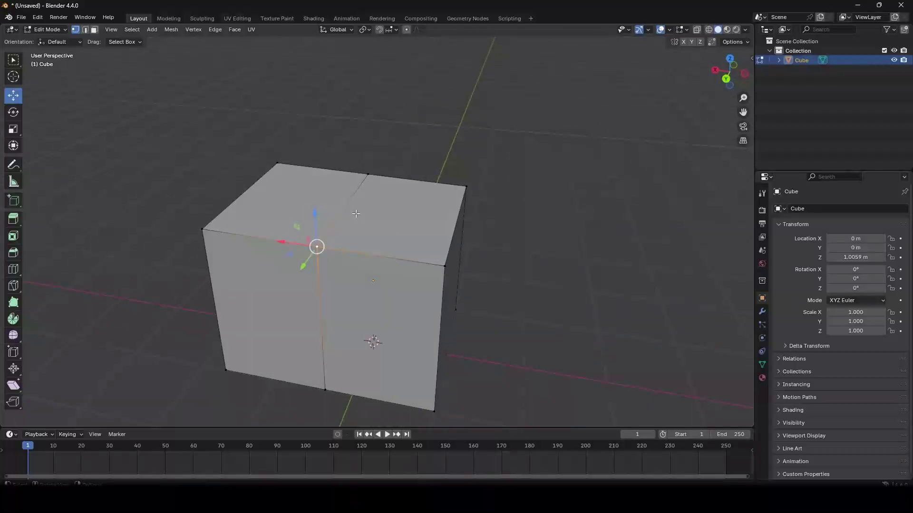
# - Switch to face selection and try to move the box's negative X end face along X
pyautogui.click(95, 30)
pyautogui.scroll(-2, 352, 136)
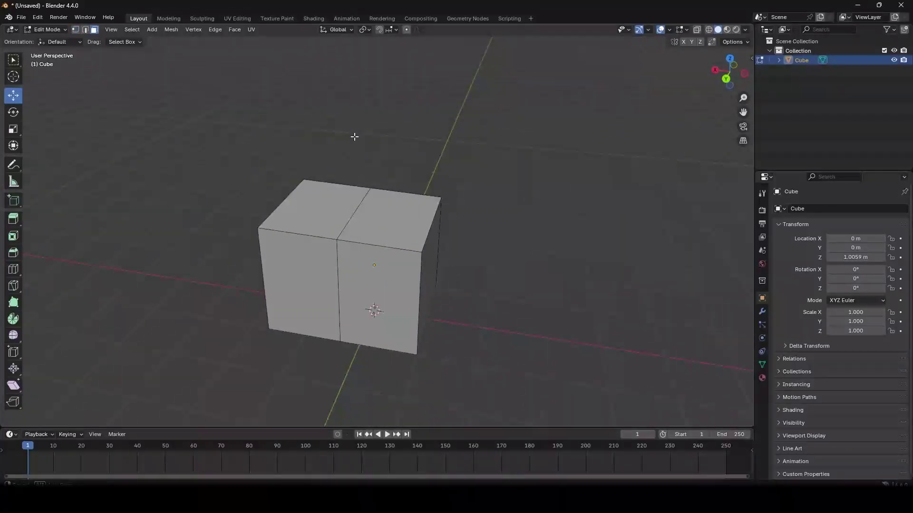
pyautogui.moveTo(377, 162); pyautogui.dragTo(386, 151, button='middle')
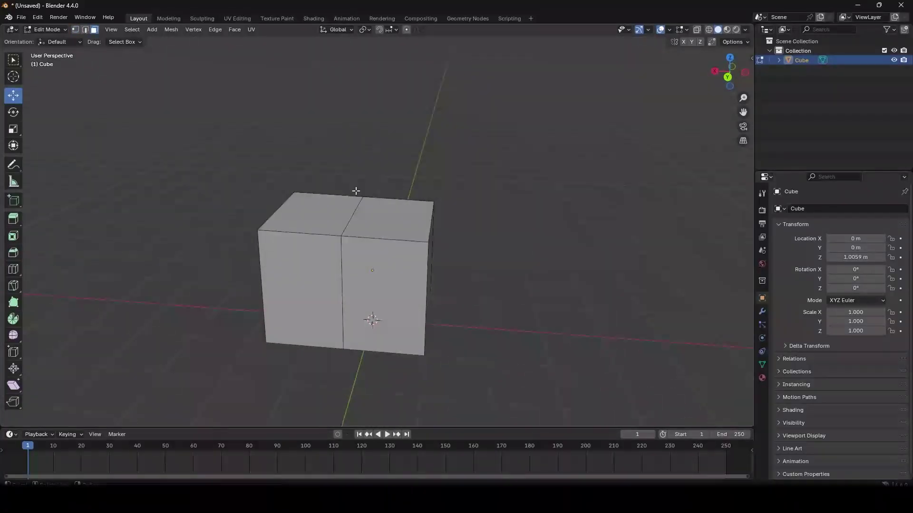
pyautogui.click(427, 269)
pyautogui.moveTo(426, 269); pyautogui.dragTo(399, 235, button='middle')
pyautogui.scroll(-1, 399, 234)
pyautogui.moveTo(322, 237); pyautogui.dragTo(355, 251)
pyautogui.rightClick(356, 251)
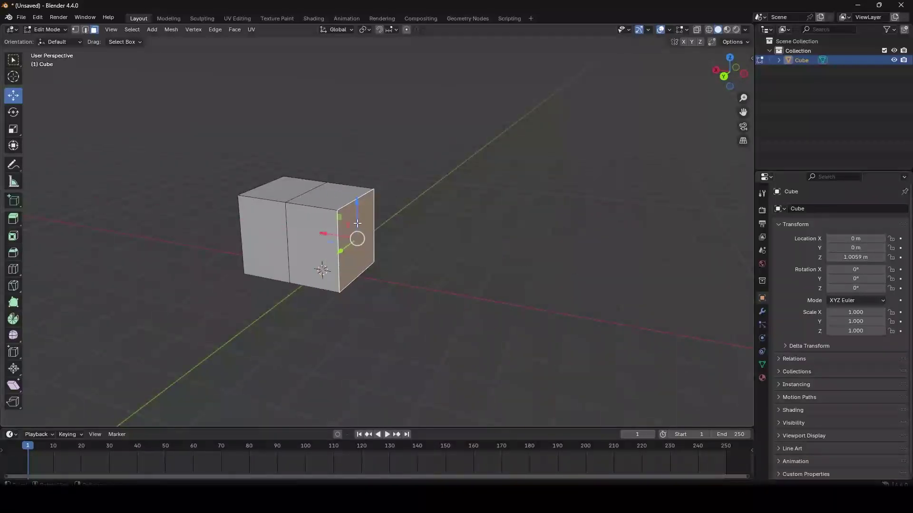
# - Select the top face on the negative X half and try to move it down along Z
pyautogui.scroll(3, 357, 221)
pyautogui.moveTo(357, 222); pyautogui.dragTo(386, 238, button='middle')
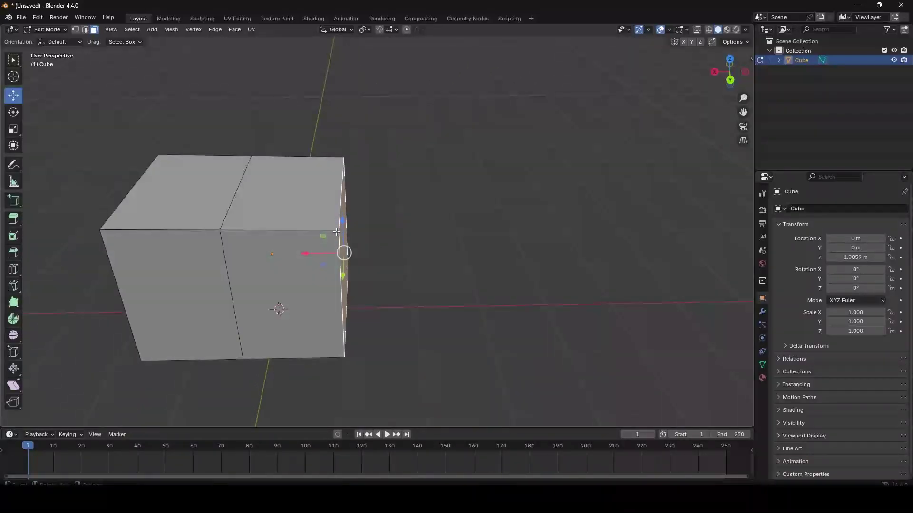
pyautogui.click(269, 209)
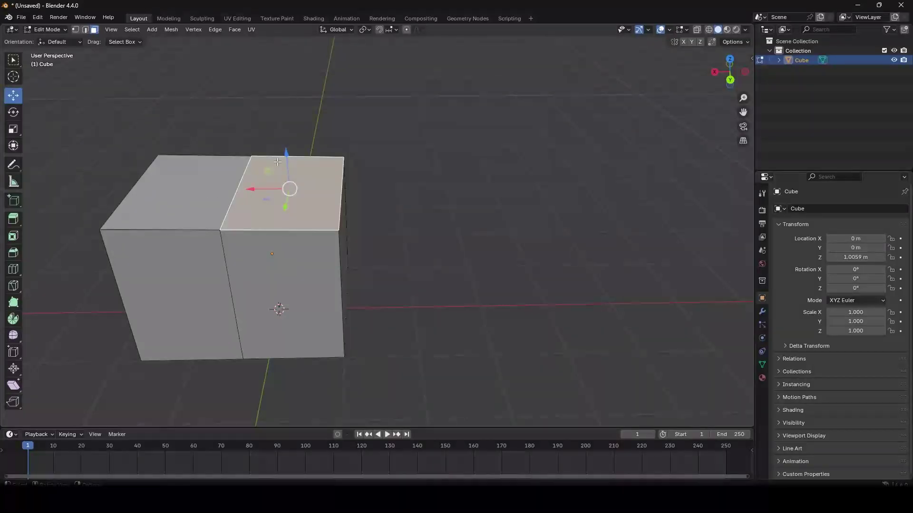
pyautogui.scroll(-2, 278, 162)
pyautogui.moveTo(277, 162); pyautogui.dragTo(301, 154, button='middle')
pyautogui.moveTo(320, 164)
pyautogui.mouseDown()
pyautogui.moveTo(318, 90)
pyautogui.moveTo(319, 170)
pyautogui.mouseUp()
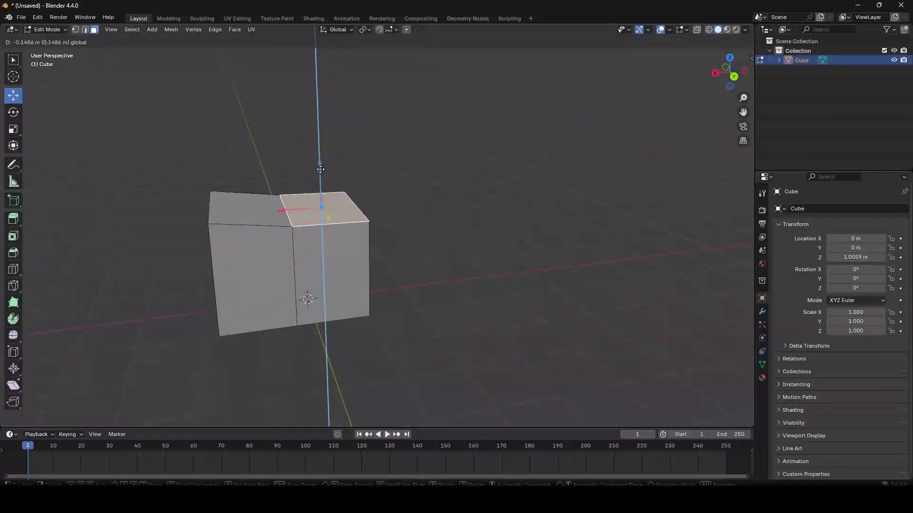
pyautogui.rightClick(320, 169)
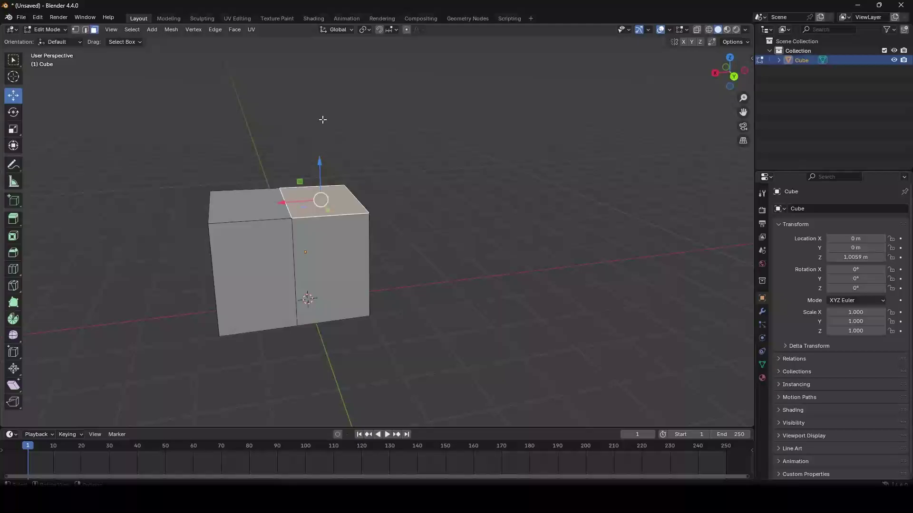
# - Switch to edge selection, raise the centre loop's top edge along Z, and undo the move
pyautogui.click(85, 29)
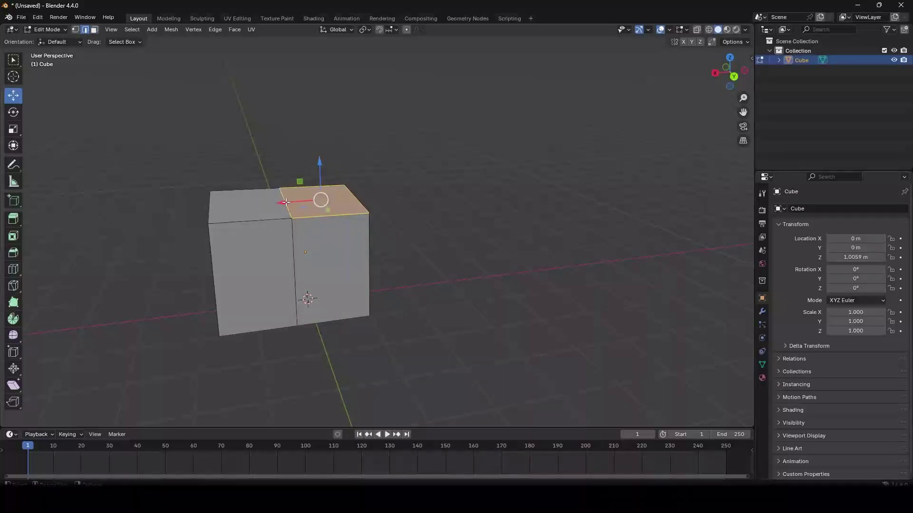
pyautogui.click(282, 215)
pyautogui.click(288, 205)
pyautogui.moveTo(287, 164); pyautogui.dragTo(299, 127)
pyautogui.hotkey('ctrl', 'z')
# - Switch to face selection and extrude the top face on the negative X half upward about 1.7 m
pyautogui.click(94, 29)
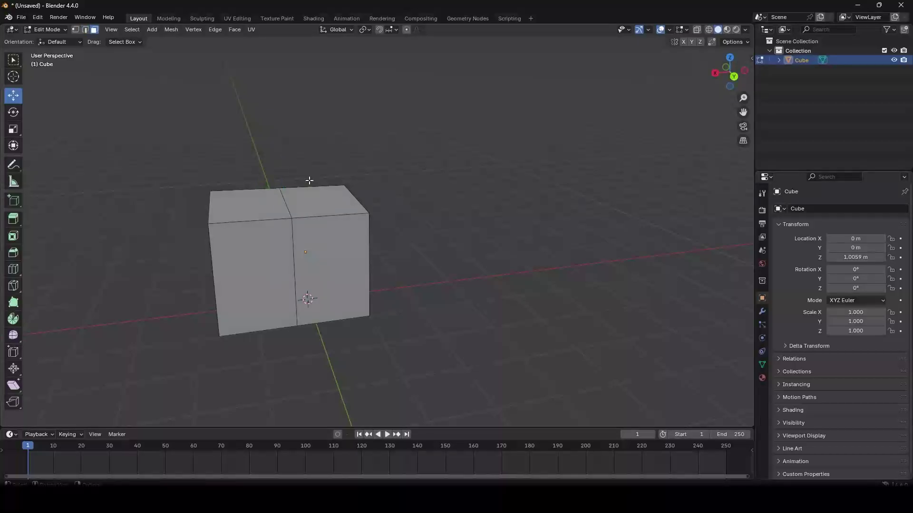
pyautogui.click(311, 200)
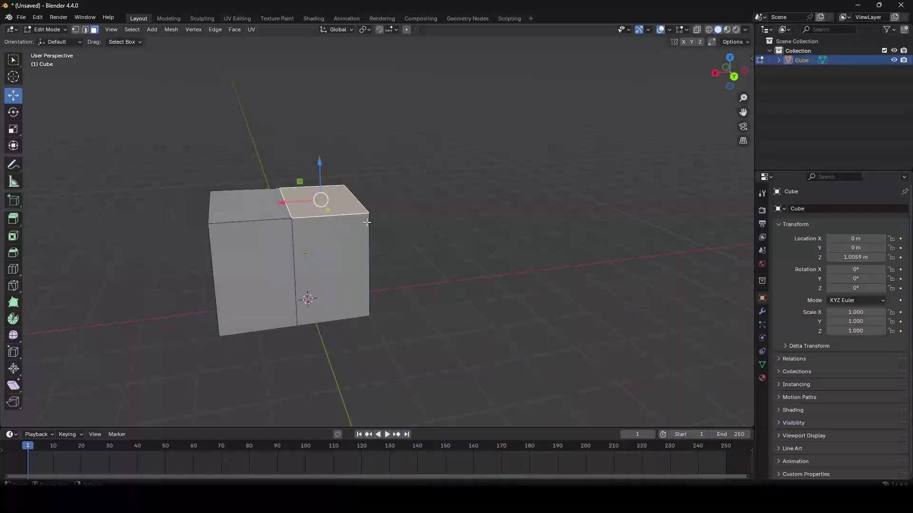
pyautogui.moveTo(333, 209); pyautogui.dragTo(362, 263, button='middle')
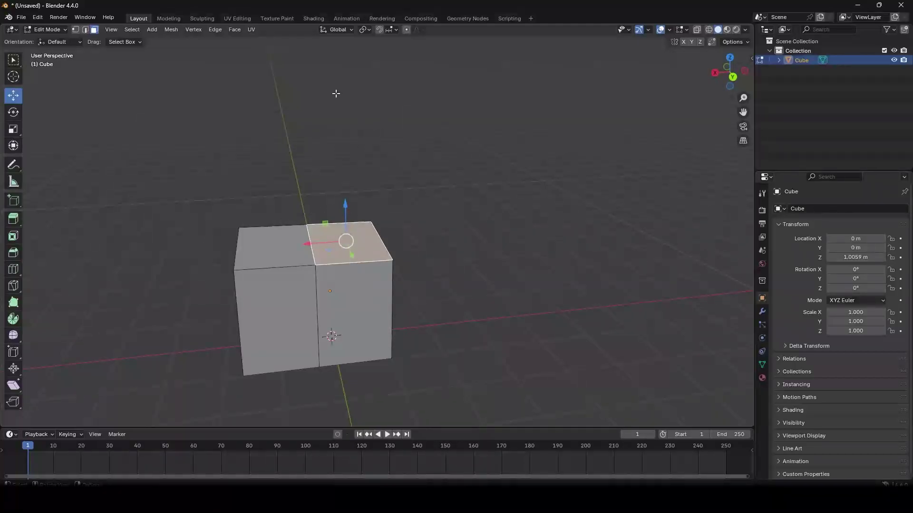
pyautogui.hotkey('ctrl', 'f')
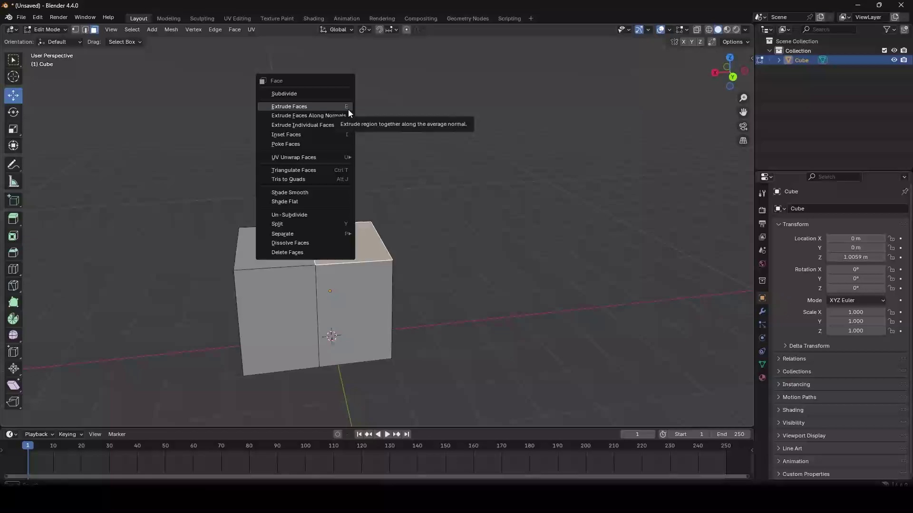
pyautogui.press('Escape')
pyautogui.hotkey('ctrl', 'f')
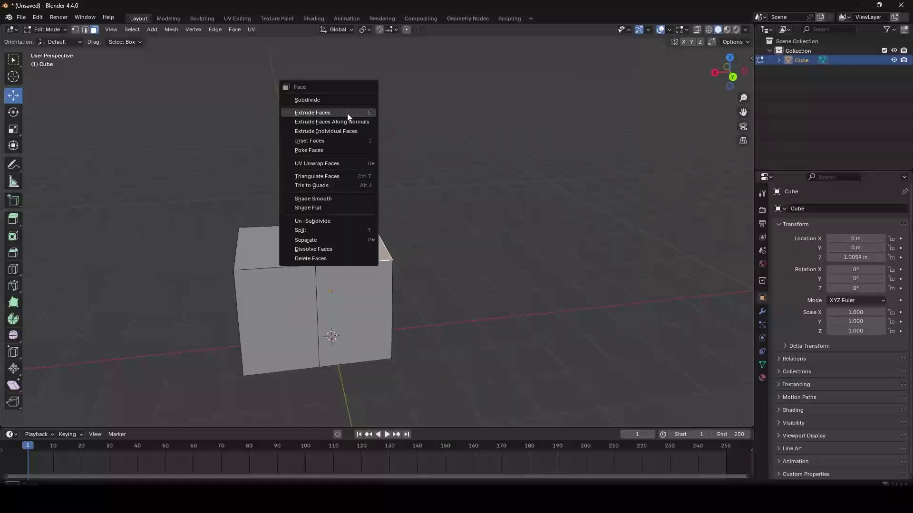
pyautogui.click(350, 115)
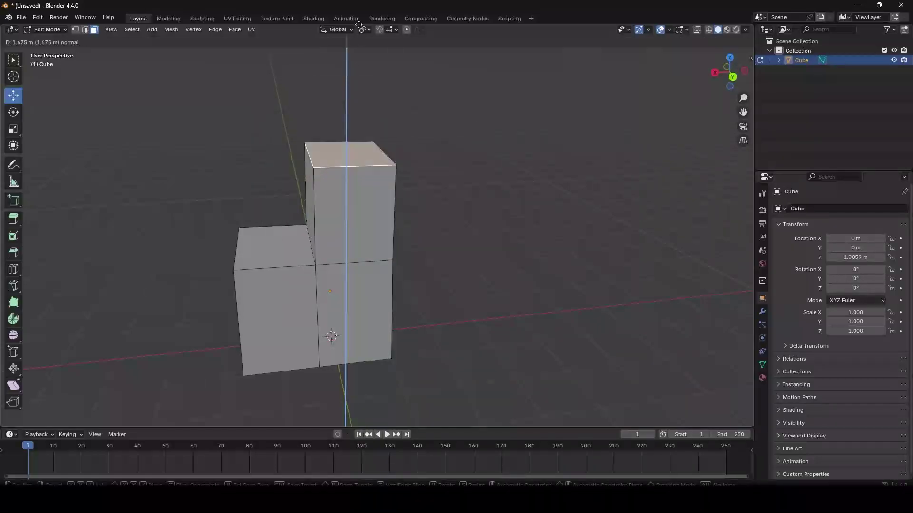
pyautogui.click(360, 410)
pyautogui.moveTo(315, 238); pyautogui.dragTo(337, 157, button='middle')
pyautogui.moveTo(390, 205); pyautogui.dragTo(353, 131, button='middle')
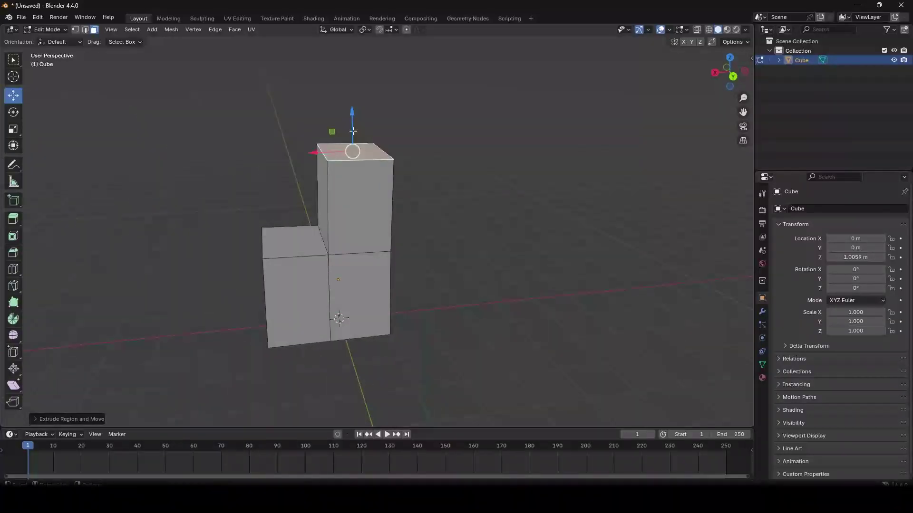
# - Select the lower face on the negative X end, below the raised column, and extrude it outward along its normal
pyautogui.moveTo(325, 222); pyautogui.dragTo(391, 279, button='middle')
pyautogui.click(367, 284)
pyautogui.click(367, 206)
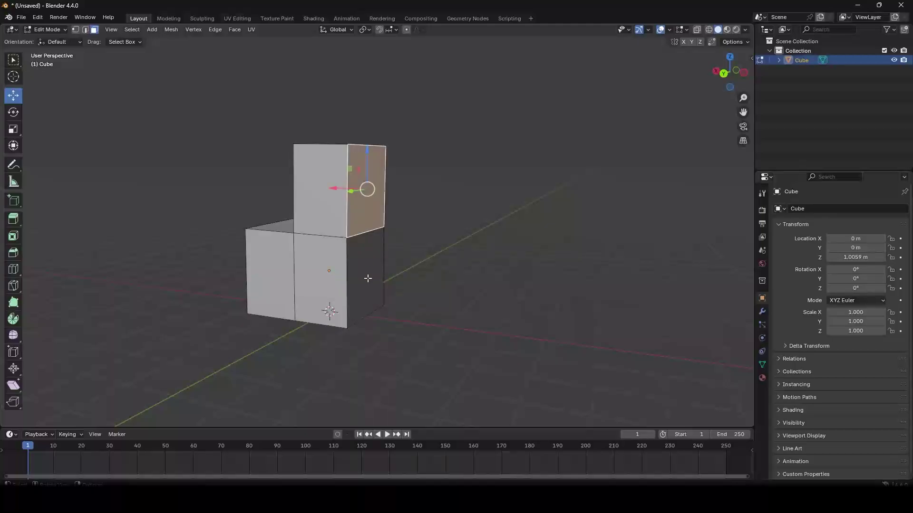
pyautogui.click(365, 289)
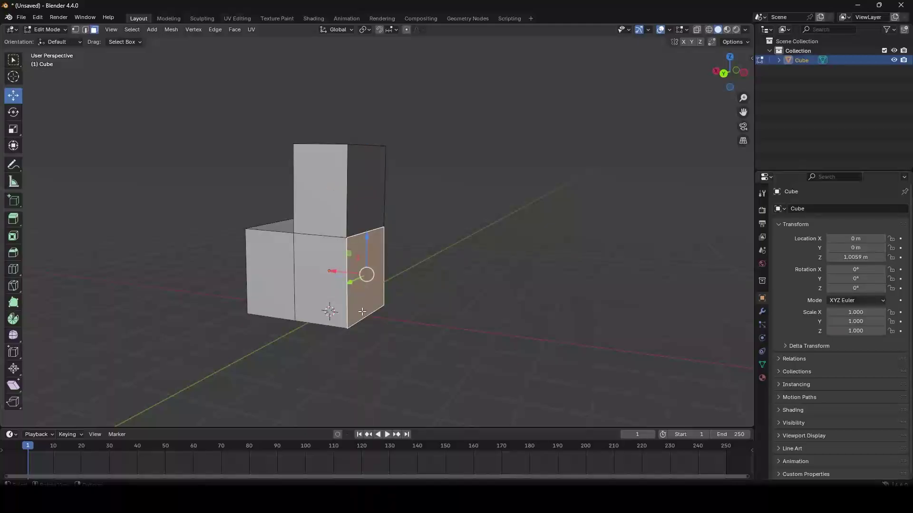
pyautogui.moveTo(362, 311); pyautogui.dragTo(446, 204, button='middle')
pyautogui.rightClick(446, 204)
pyautogui.click(413, 205)
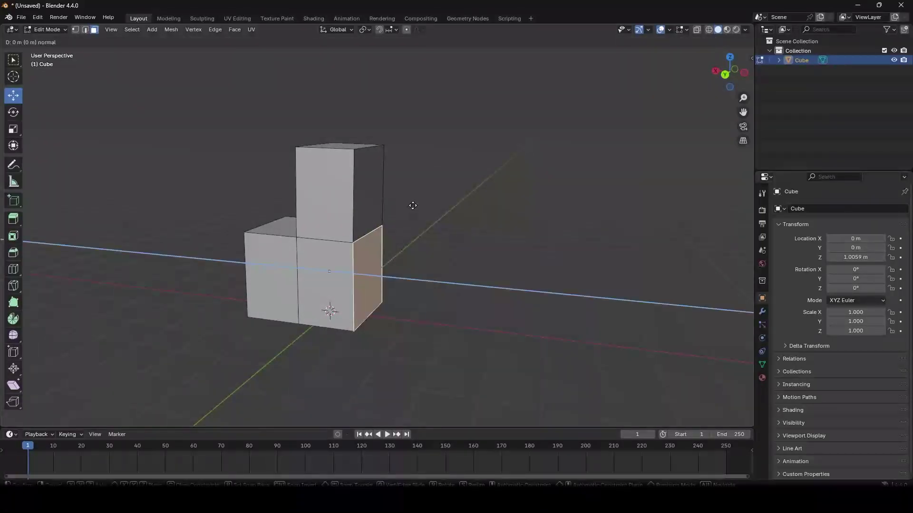
pyautogui.click(592, 215)
# - Select the positive Y side face beneath the column and extrude it outward along its normal to form another arm
pyautogui.moveTo(328, 275); pyautogui.dragTo(288, 295, button='middle')
pyautogui.click(308, 281)
pyautogui.moveTo(365, 271); pyautogui.dragTo(341, 294, button='middle')
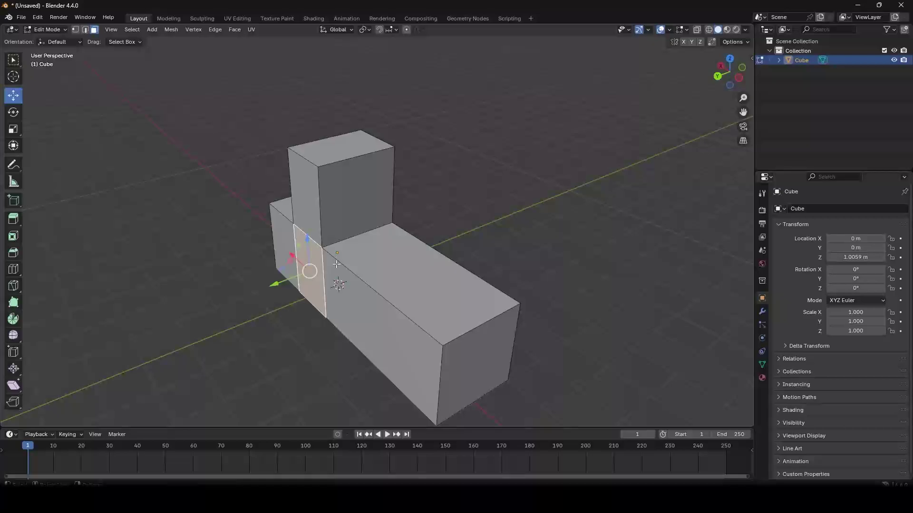
pyautogui.moveTo(298, 254)
pyautogui.mouseDown(button='middle')
pyautogui.moveTo(281, 262)
pyautogui.moveTo(308, 269)
pyautogui.mouseUp(button='middle')
pyautogui.rightClick(227, 180)
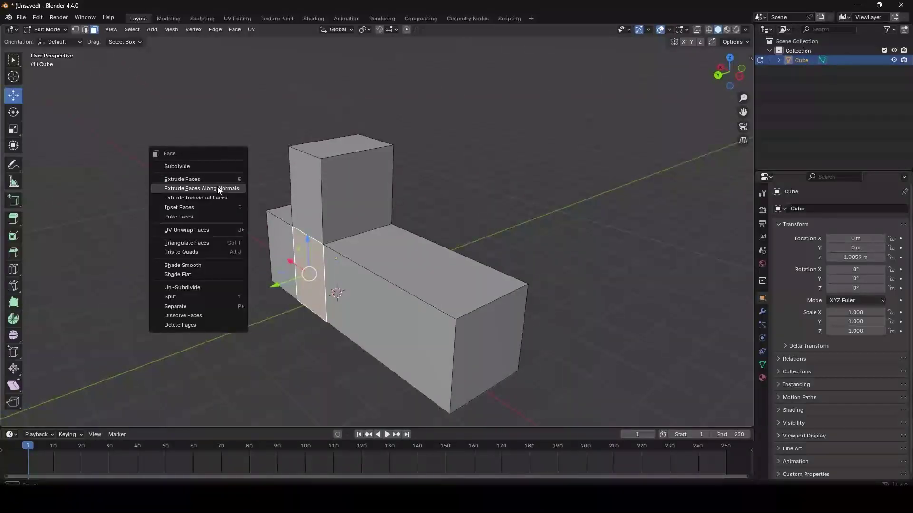
pyautogui.press('e')
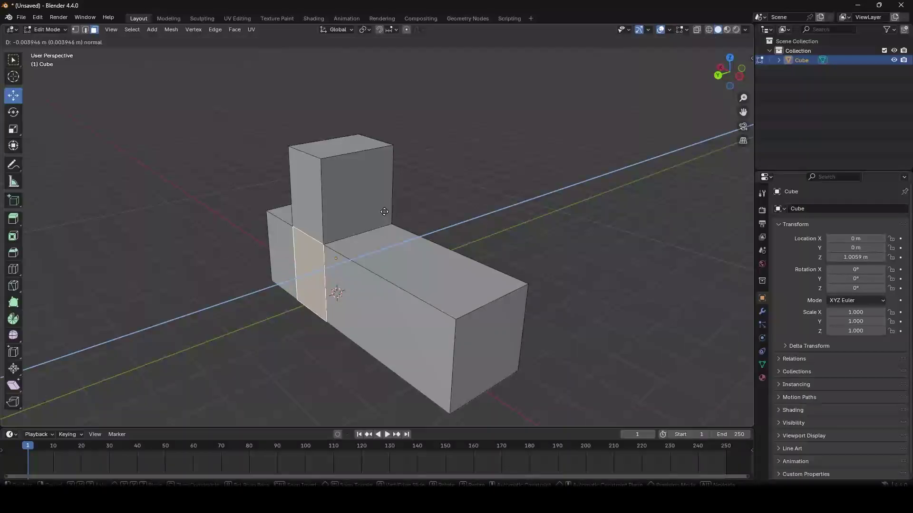
pyautogui.click(230, 248)
# - Select the original box's positive X end face and try to move it outward along X
pyautogui.moveTo(230, 248); pyautogui.dragTo(368, 216, button='middle')
pyautogui.scroll(-2, 330, 282)
pyautogui.click(330, 283)
pyautogui.scroll(2, 319, 287)
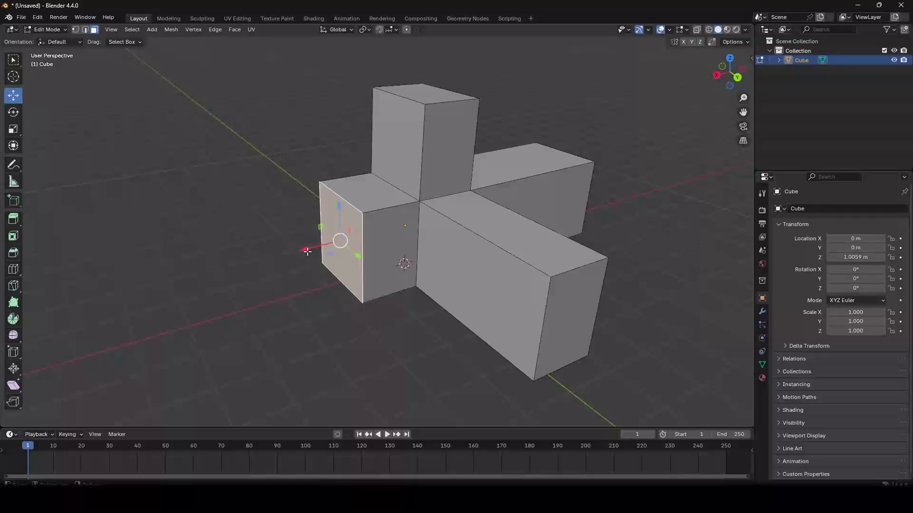
pyautogui.moveTo(307, 251); pyautogui.dragTo(106, 266)
pyautogui.rightClick(106, 266)
pyautogui.moveTo(304, 252); pyautogui.dragTo(183, 283)
pyautogui.rightClick(183, 283)
pyautogui.moveTo(287, 227); pyautogui.dragTo(267, 231, button='middle')
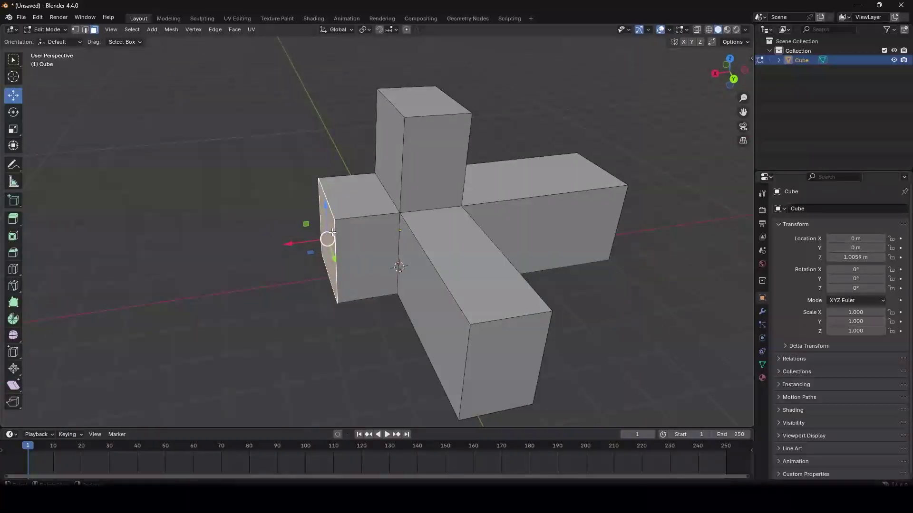
# - Extrude the positive X end face outward, undo the extrusion, and try to move the face along X instead
pyautogui.press('e')
pyautogui.click(190, 239)
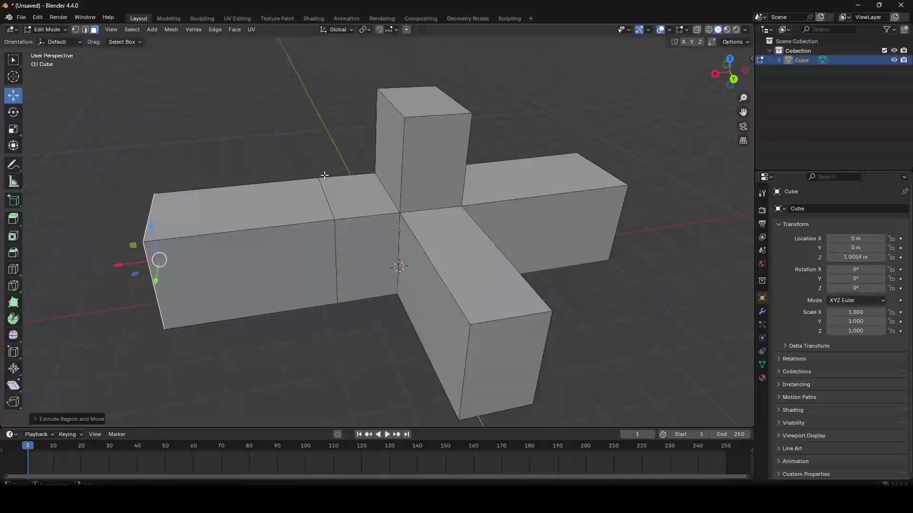
pyautogui.hotkey('ctrl', 'z')
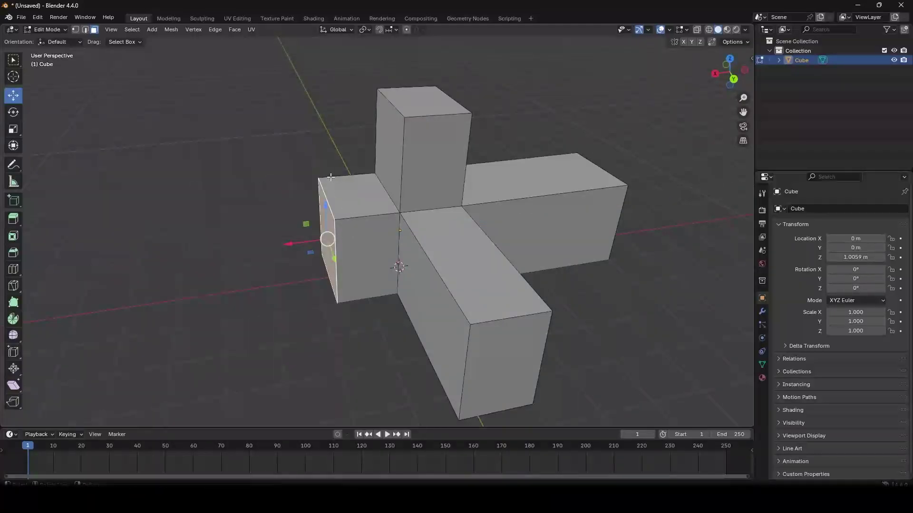
pyautogui.moveTo(299, 242); pyautogui.dragTo(206, 241)
pyautogui.rightClick(205, 241)
pyautogui.moveTo(294, 242); pyautogui.dragTo(111, 247)
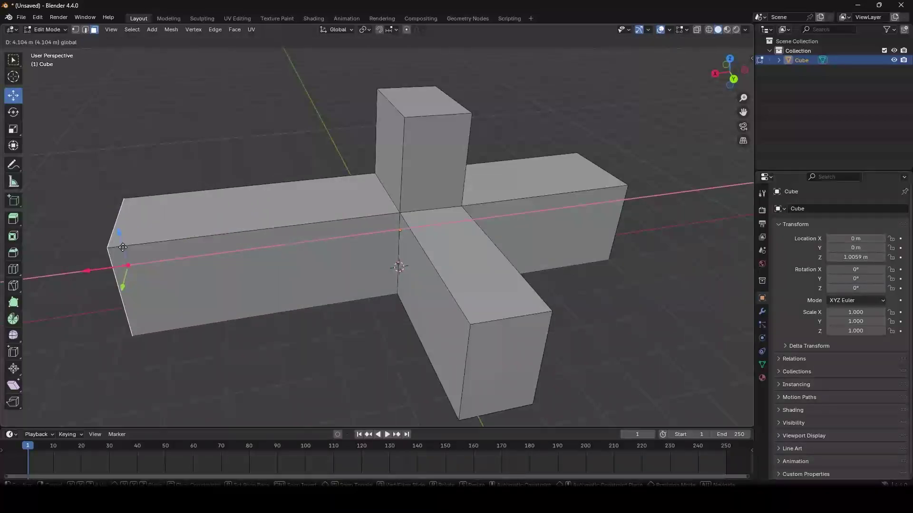
pyautogui.rightClick(111, 248)
# - Extrude the positive X end face outward along its normal into a long arm
pyautogui.press('e')
pyautogui.click(134, 242)
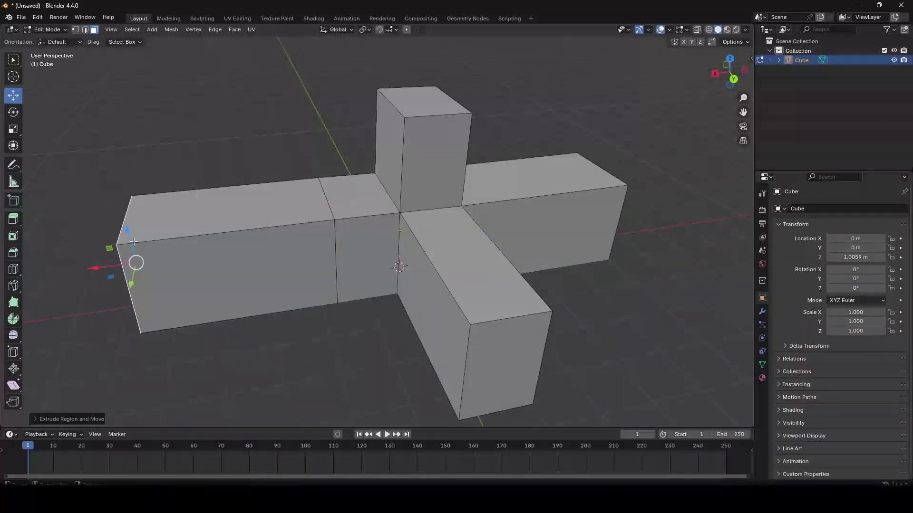
pyautogui.moveTo(338, 302); pyautogui.dragTo(276, 252, button='middle')
pyautogui.scroll(4, 319, 210)
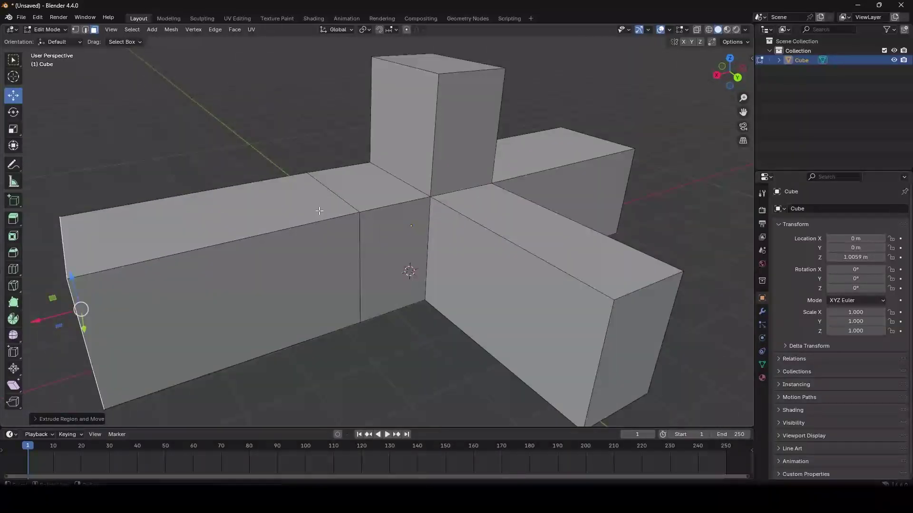
# - Switch to edge selection and lower the top edge between the original box and the positive X arm along Z
pyautogui.press('2')
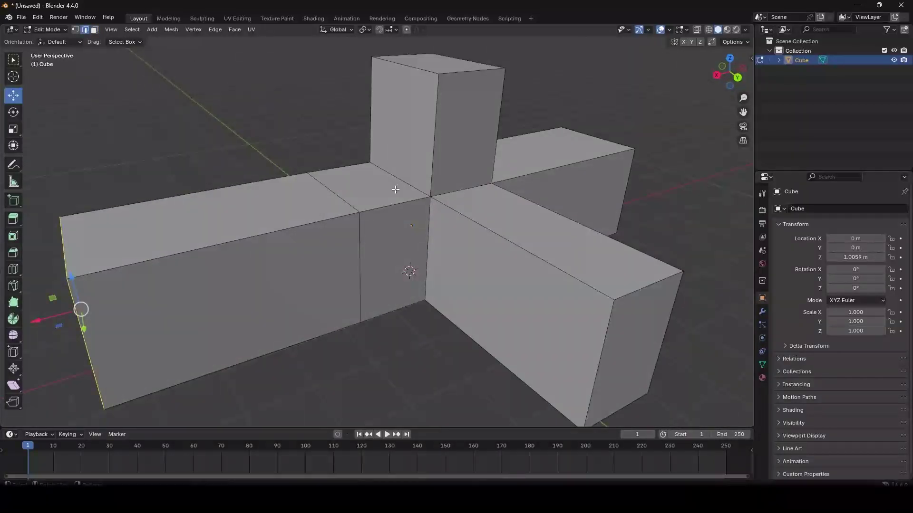
pyautogui.click(330, 190)
pyautogui.press('g')
pyautogui.press('z')
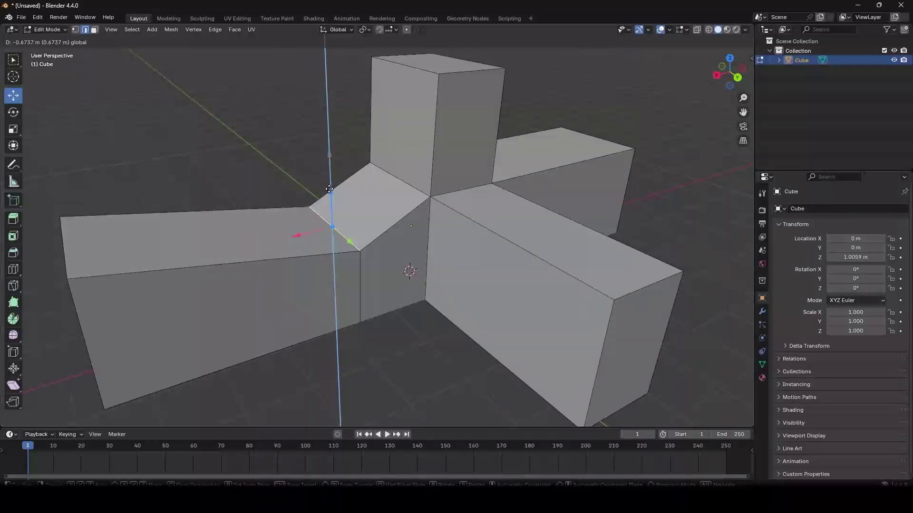
pyautogui.moveTo(329, 189); pyautogui.dragTo(330, 205)
pyautogui.scroll(-3, 404, 195)
pyautogui.moveTo(407, 192)
pyautogui.mouseDown(button='middle')
pyautogui.moveTo(302, 189)
pyautogui.moveTo(419, 181)
pyautogui.mouseUp(button='middle')
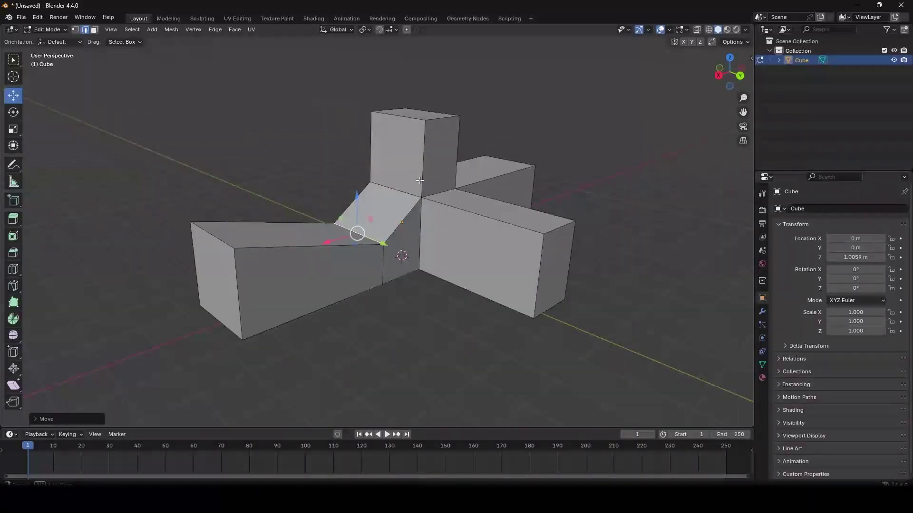
# - Add one loop cut across the positive Y arm and slide it close to the arm's outer end
pyautogui.scroll(2, 441, 189)
pyautogui.moveTo(461, 202); pyautogui.dragTo(478, 248, button='middle')
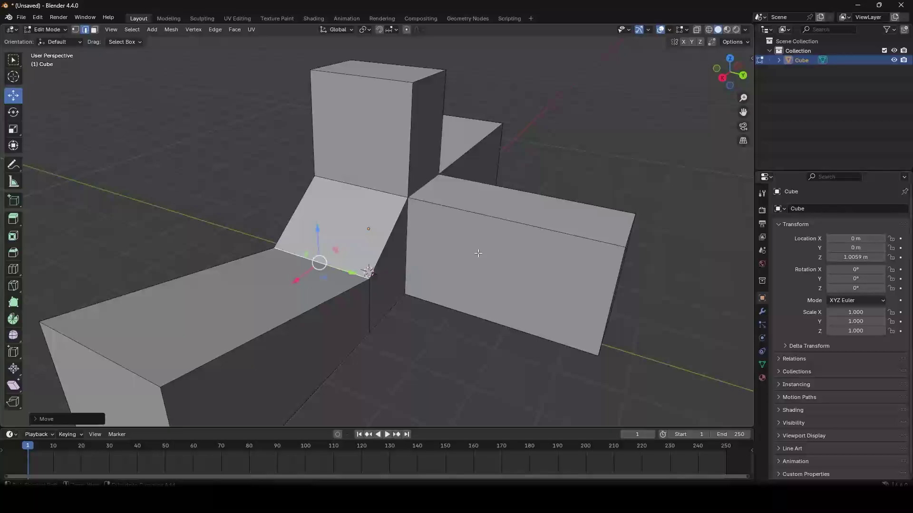
pyautogui.hotkey('ctrl', 'r')
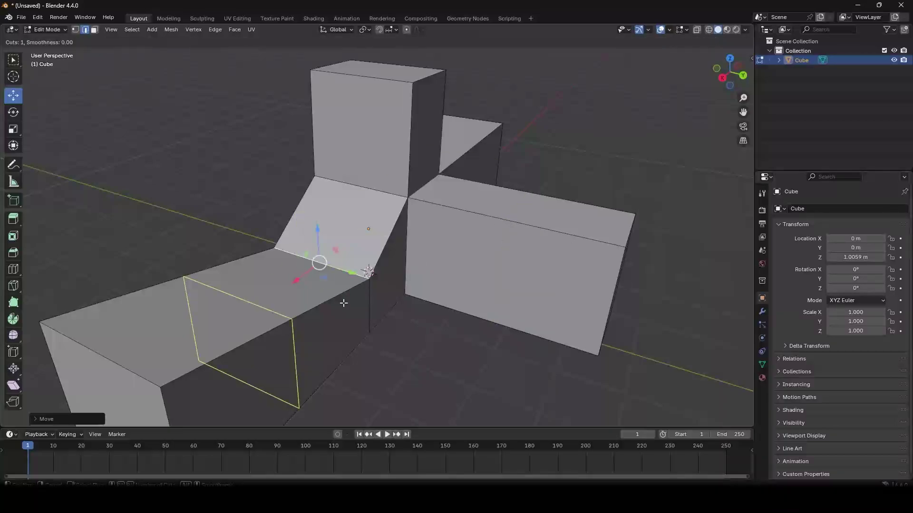
pyautogui.click(522, 220)
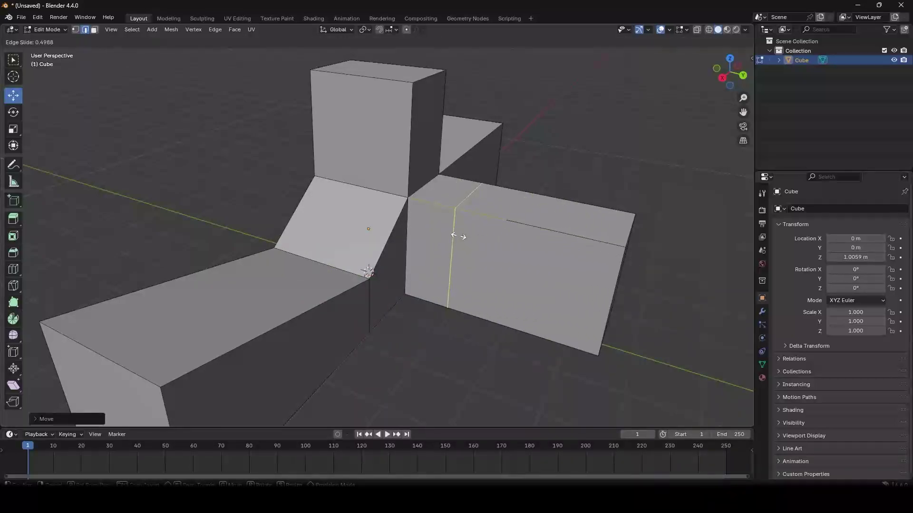
pyautogui.click(586, 254)
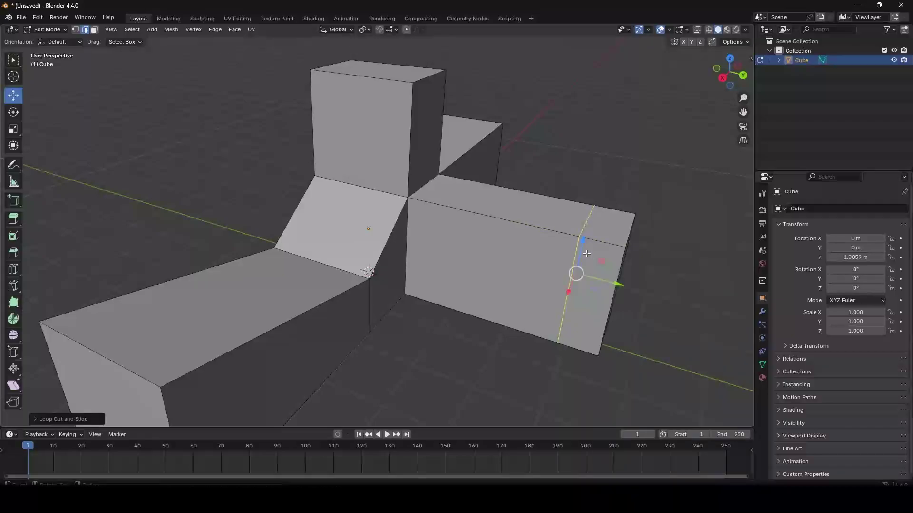
# - Switch to face selection and extrude the top face of the positive Y arm's end segment upward about 1.7 m
pyautogui.moveTo(603, 219); pyautogui.dragTo(64, 40, button='middle')
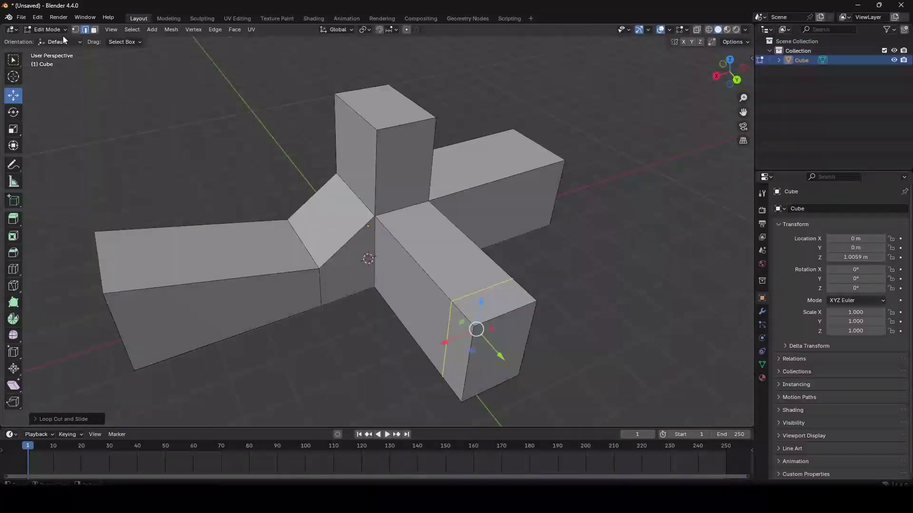
pyautogui.click(95, 30)
pyautogui.click(457, 345)
pyautogui.click(496, 304)
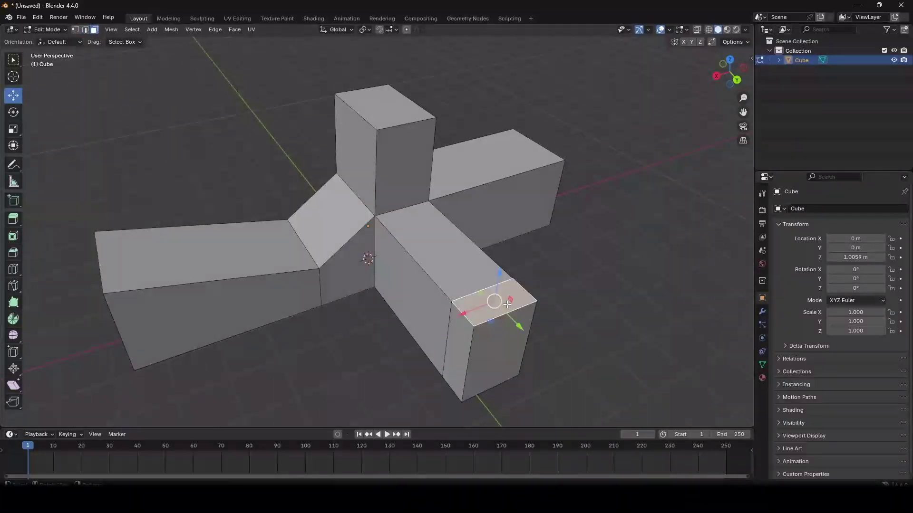
pyautogui.moveTo(497, 304); pyautogui.dragTo(433, 281, button='middle')
pyautogui.moveTo(297, 282); pyautogui.dragTo(546, 291, button='middle')
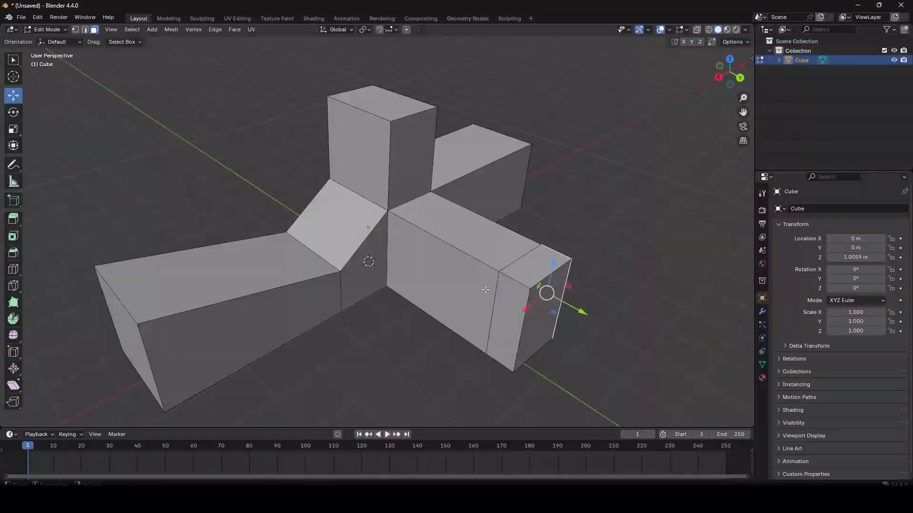
pyautogui.scroll(-3, 553, 264)
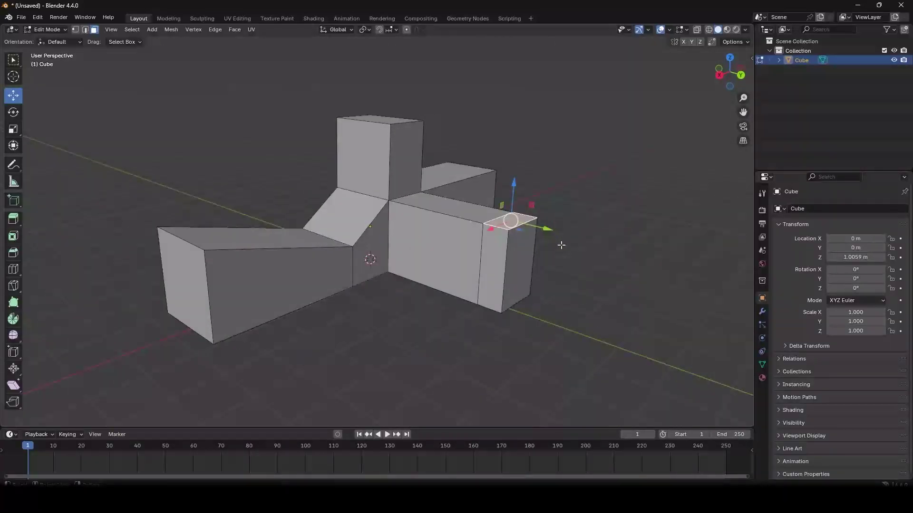
pyautogui.rightClick(544, 172)
pyautogui.scroll(4, 632, 250)
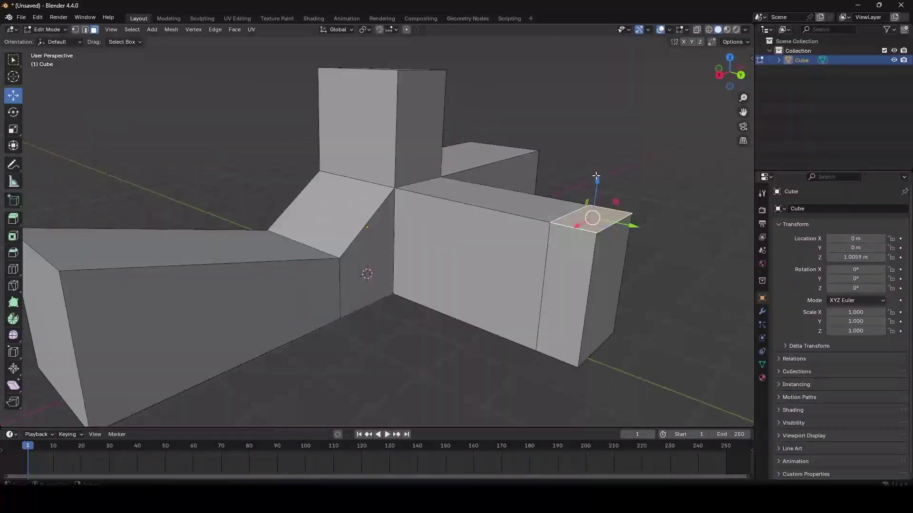
pyautogui.press('e')
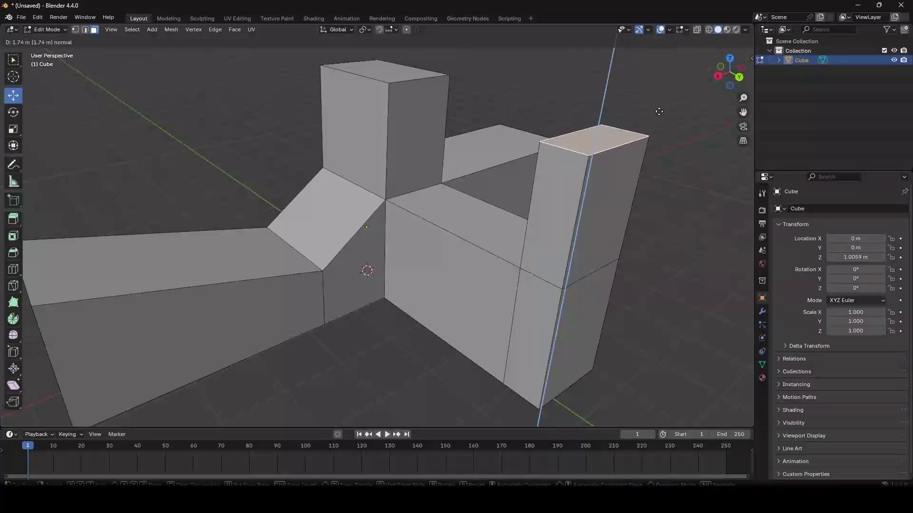
pyautogui.click(658, 113)
pyautogui.scroll(-3, 552, 178)
pyautogui.moveTo(552, 178); pyautogui.dragTo(487, 174, button='middle')
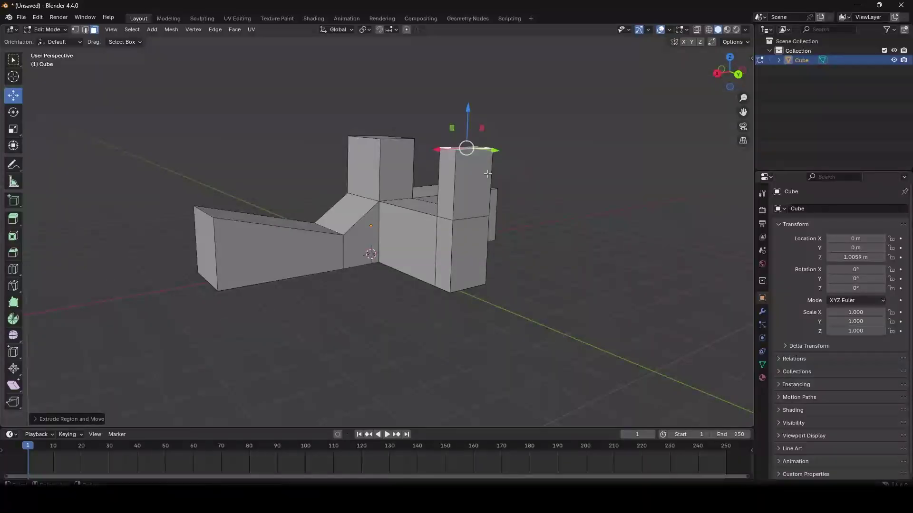
# - Undo the upward extrusion on the positive Y arm, its face selections and the switch to face selection
pyautogui.hotkey('ctrl', 'z')
pyautogui.hotkey('ctrl', 'z')
pyautogui.hotkey('ctrl', 'z')
pyautogui.hotkey('ctrl', 'z')
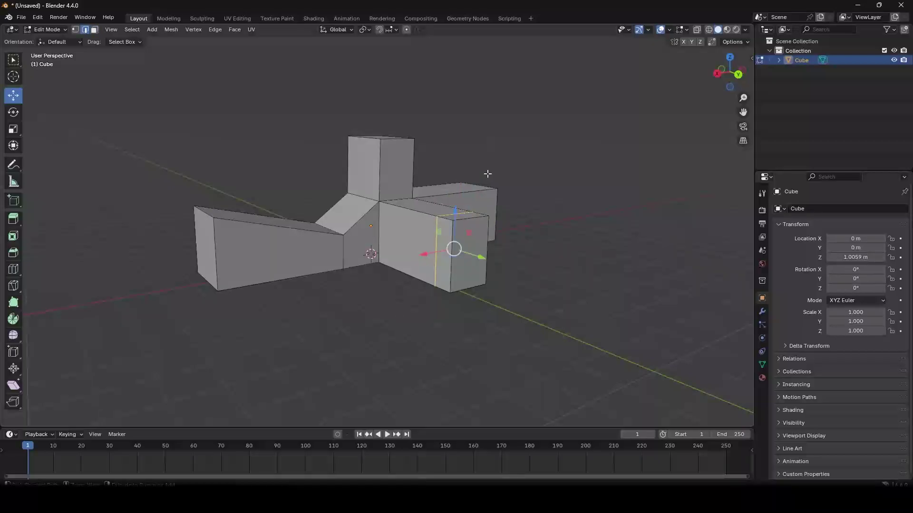
# - Undo the remaining arm and tower extrusions on the box, back to its single middle loop cut
pyautogui.hotkey('ctrl', 'z')
pyautogui.hotkey('ctrl', 'z')
pyautogui.hotkey('ctrl', 'z')
pyautogui.hotkey('ctrl', 'z')
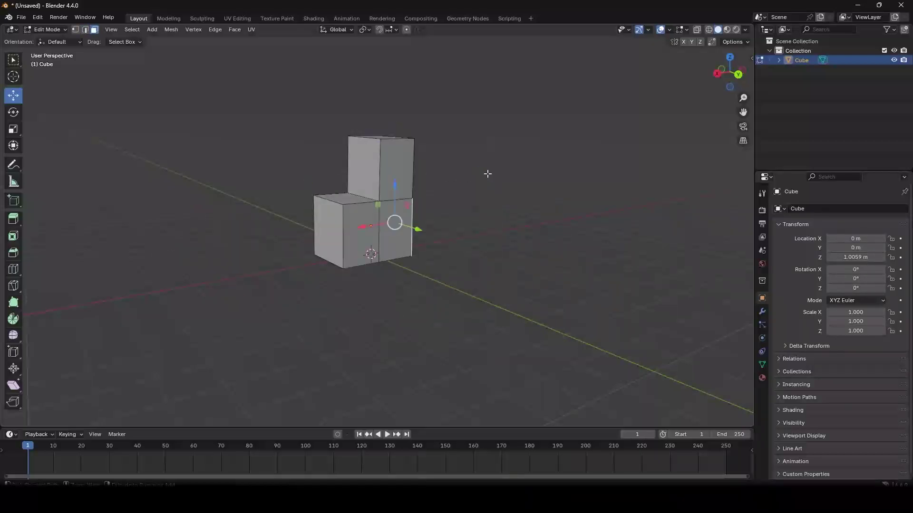
pyautogui.hotkey('ctrl', 'z')
pyautogui.hotkey('ctrl', 'z')
pyautogui.hotkey('ctrl', 'z')
pyautogui.hotkey('ctrl', 'z')
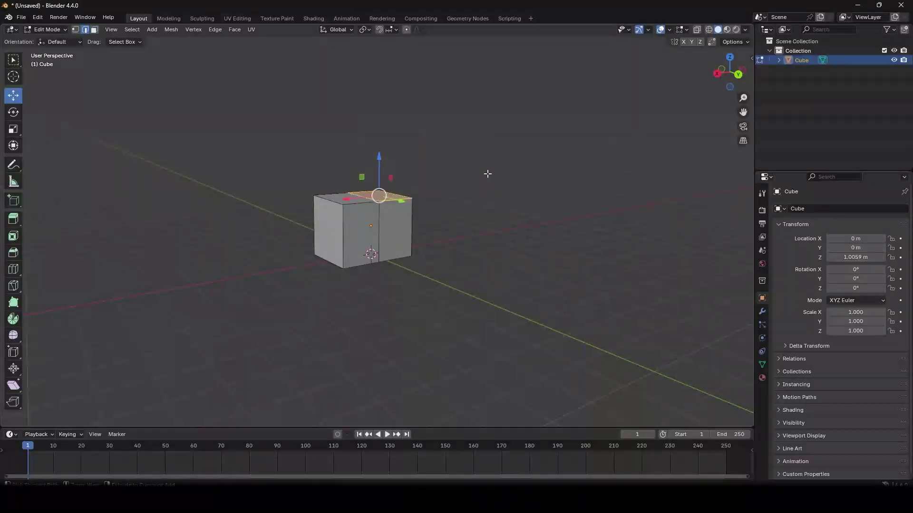
pyautogui.hotkey('ctrl', 'z')
pyautogui.hotkey('ctrl', 'z')
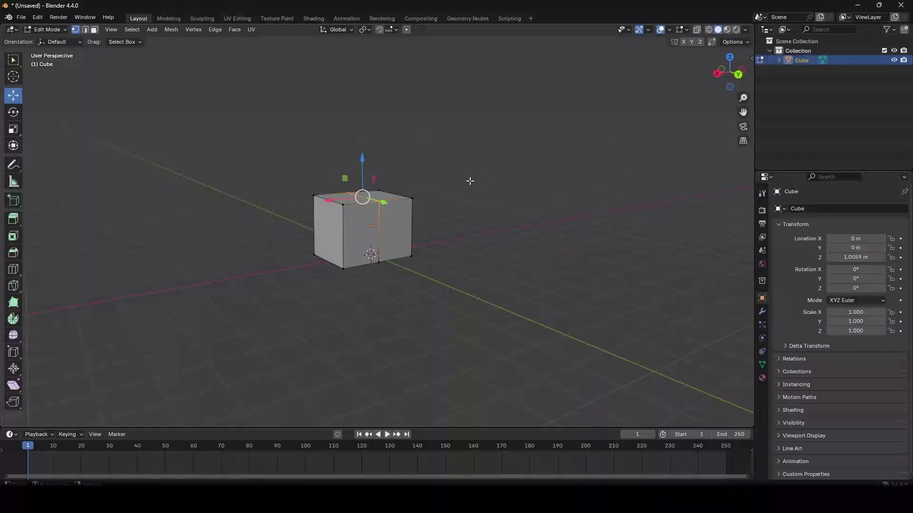
# - Switch to edge selection, try to delete the middle loop's edges with the Edges option, and undo the deletion
pyautogui.scroll(3, 435, 183)
pyautogui.moveTo(412, 183); pyautogui.dragTo(396, 213, button='middle')
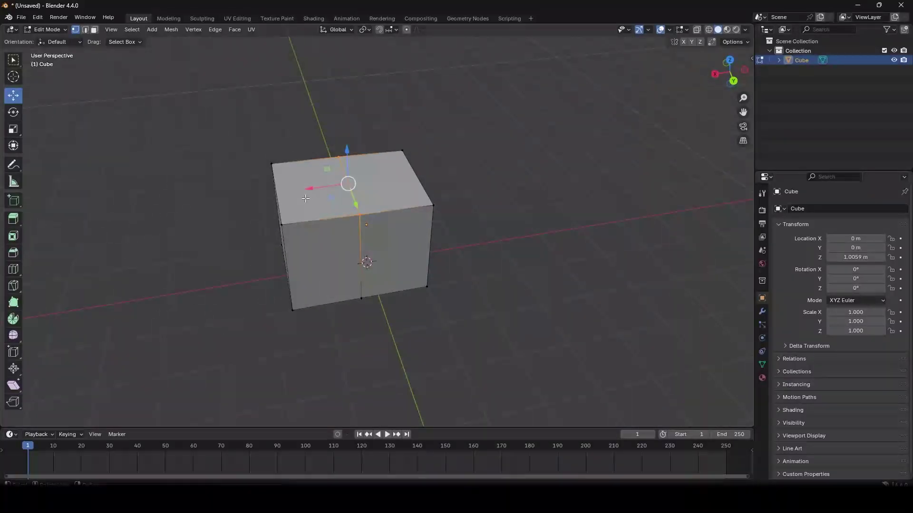
pyautogui.press('2')
pyautogui.moveTo(306, 199); pyautogui.dragTo(371, 234, button='middle')
pyautogui.press('x')
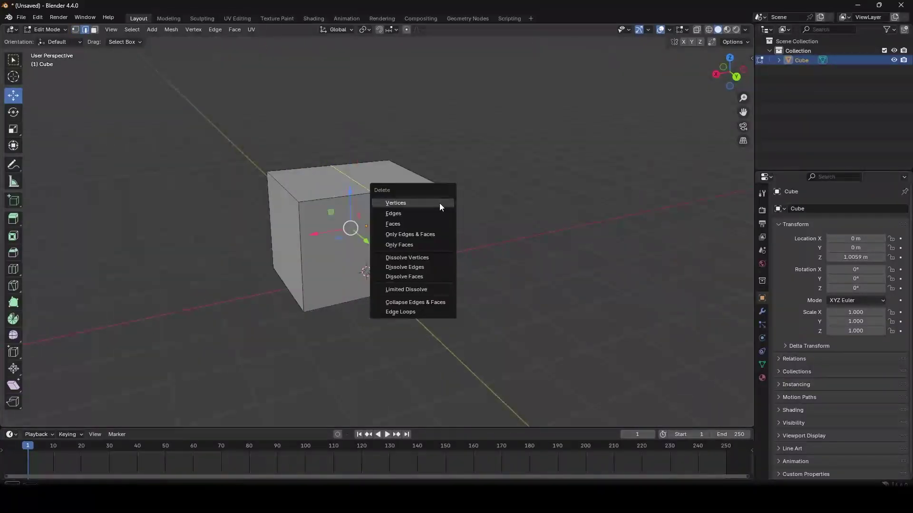
pyautogui.click(425, 217)
pyautogui.hotkey('ctrl', 'x')
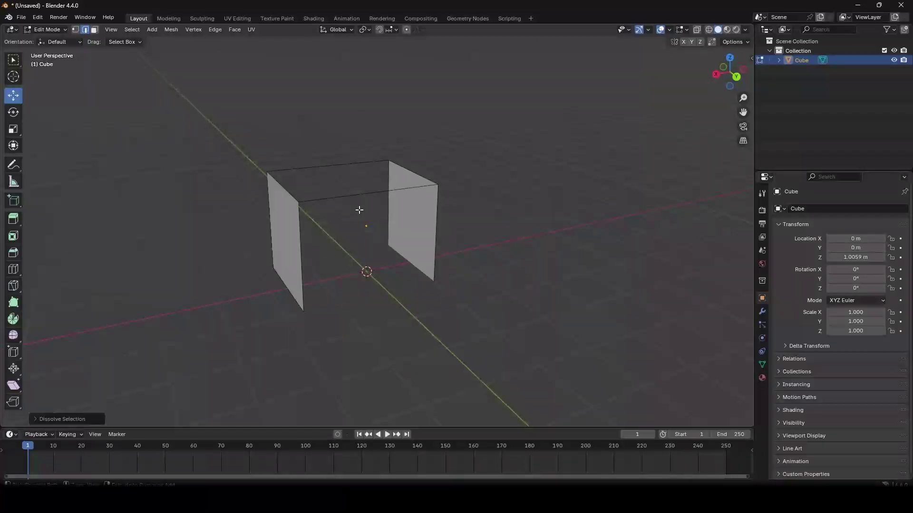
pyautogui.hotkey('ctrl', 'z')
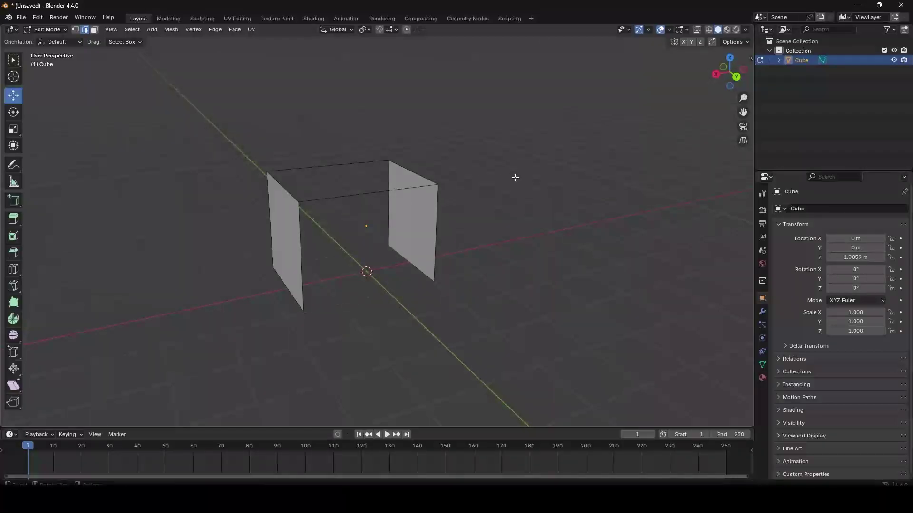
pyautogui.hotkey('ctrl', 'z')
# - Try Dissolve Edges on the middle loop of the box and undo it
pyautogui.press('x')
pyautogui.click(504, 239)
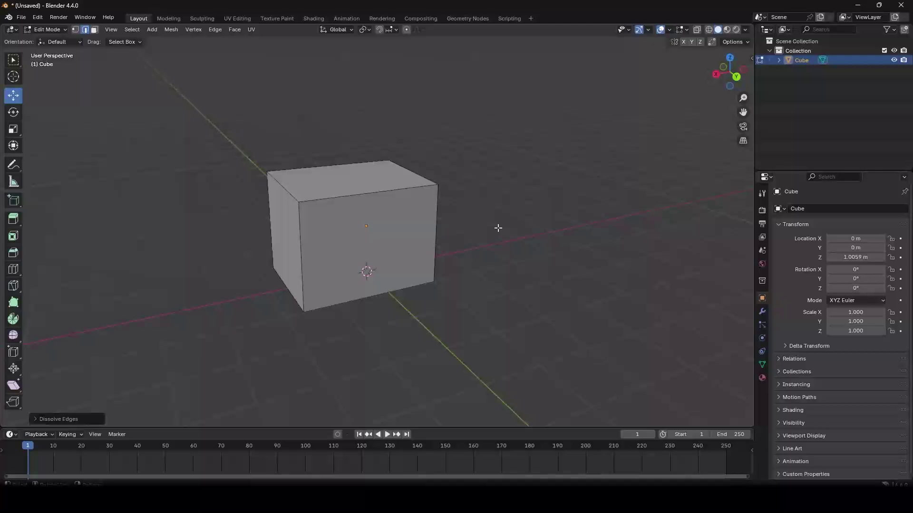
pyautogui.moveTo(411, 181); pyautogui.dragTo(440, 195, button='middle')
pyautogui.hotkey('ctrl', 'z')
# - Select the middle edge loop around the box and remove it with Dissolve Edges
pyautogui.scroll(2, 401, 206)
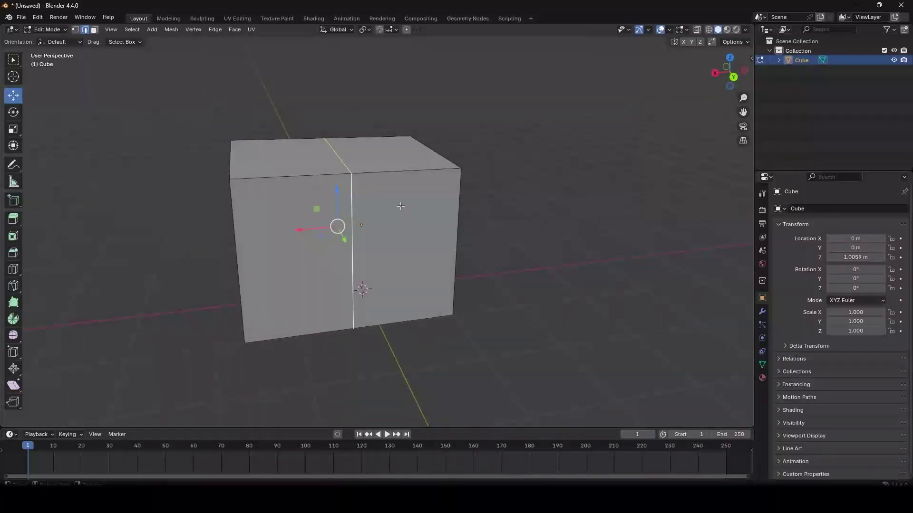
pyautogui.moveTo(340, 156); pyautogui.dragTo(351, 159, button='middle')
pyautogui.click(350, 162)
pyautogui.keyDown('shift'); pyautogui.click(374, 246); pyautogui.keyUp('shift')
pyautogui.moveTo(368, 242); pyautogui.dragTo(429, 208, button='middle')
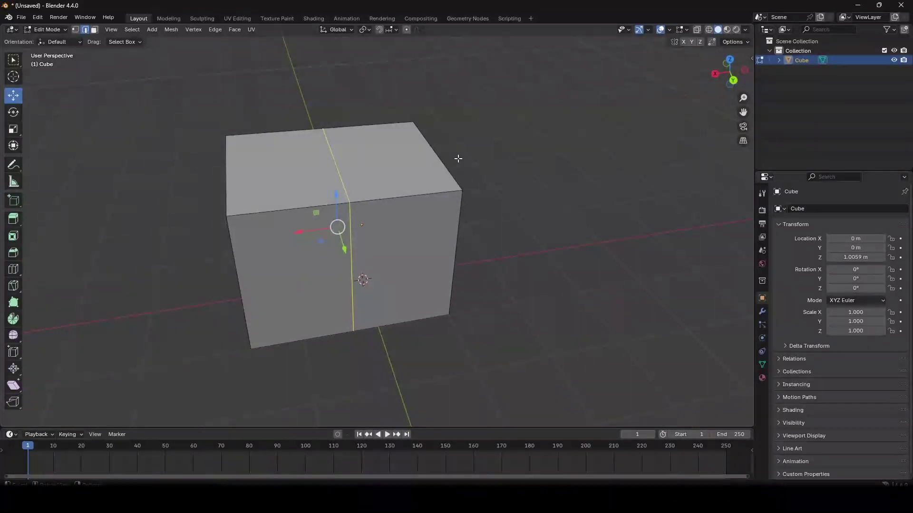
pyautogui.press('x')
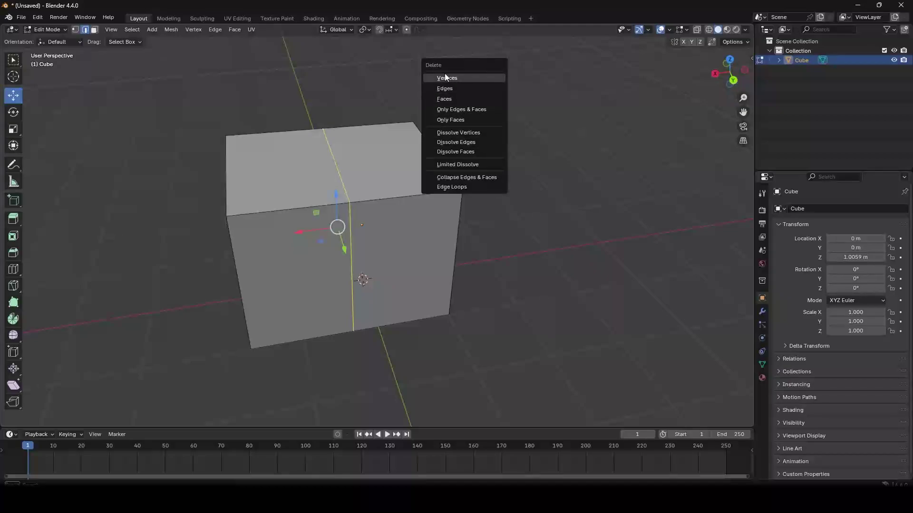
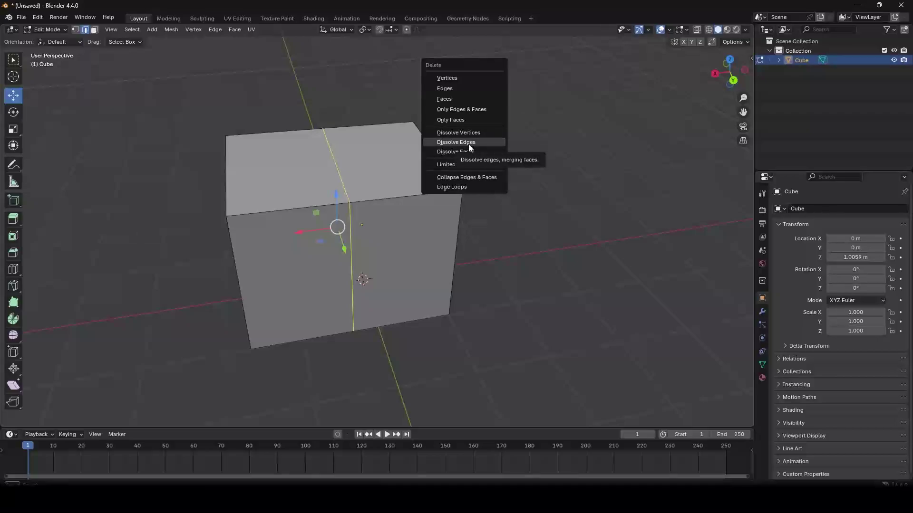
pyautogui.click(469, 143)
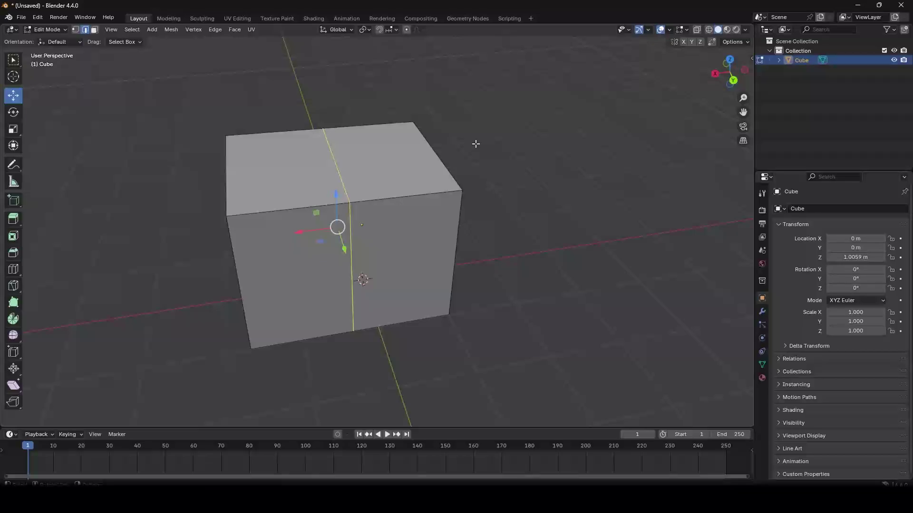
pyautogui.press('x')
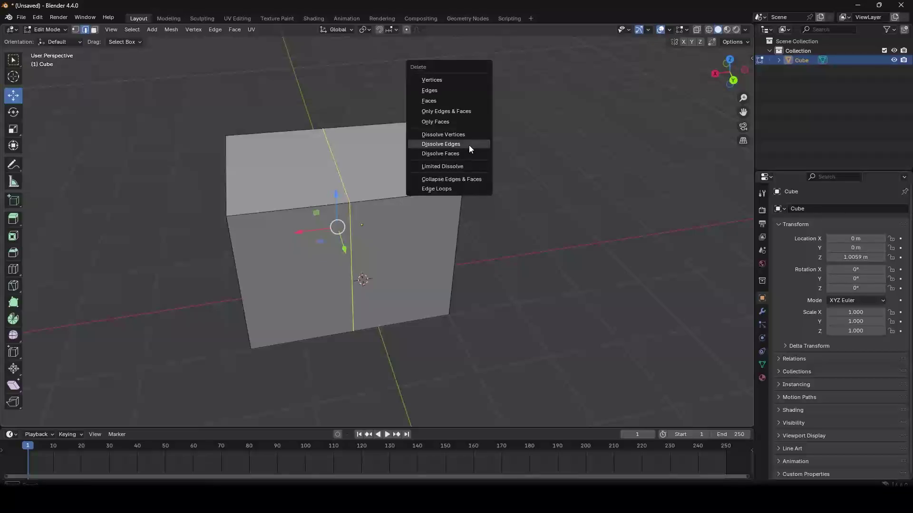
pyautogui.click(469, 144)
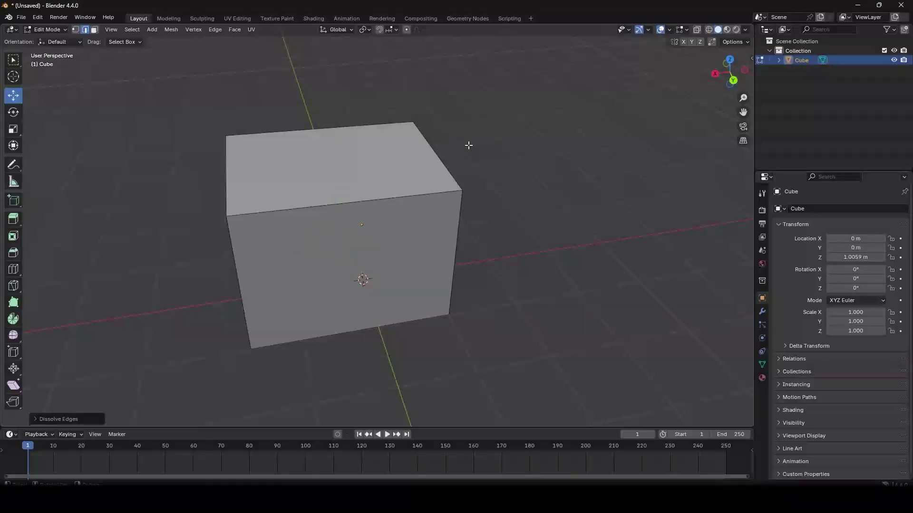
# - Switch to face selection and lower the box's top face along Z to leave a thin slab
pyautogui.moveTo(340, 182); pyautogui.dragTo(386, 155, button='middle')
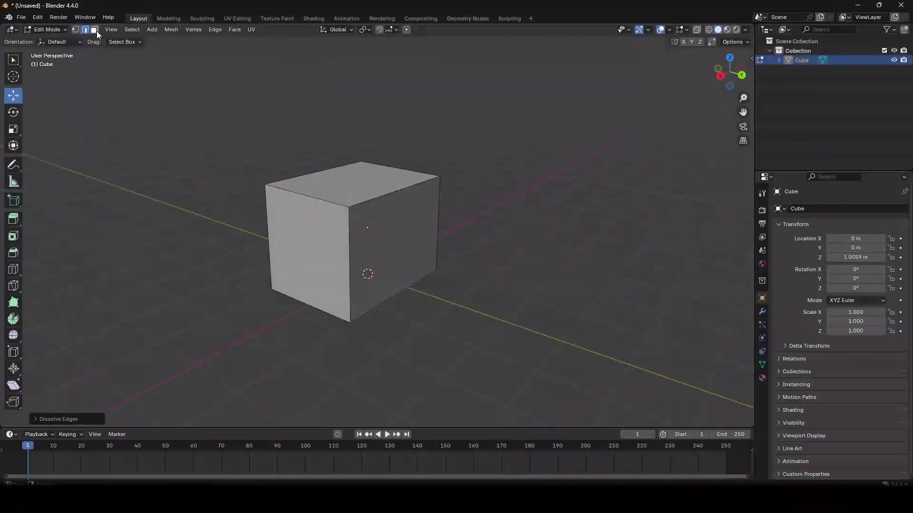
pyautogui.click(94, 30)
pyautogui.click(370, 173)
pyautogui.moveTo(350, 156); pyautogui.dragTo(346, 254)
# - Enlarge the slab by moving one Y-side face and the negative X side face outward along their axes
pyautogui.moveTo(346, 255); pyautogui.dragTo(411, 251, button='middle')
pyautogui.scroll(-2, 412, 251)
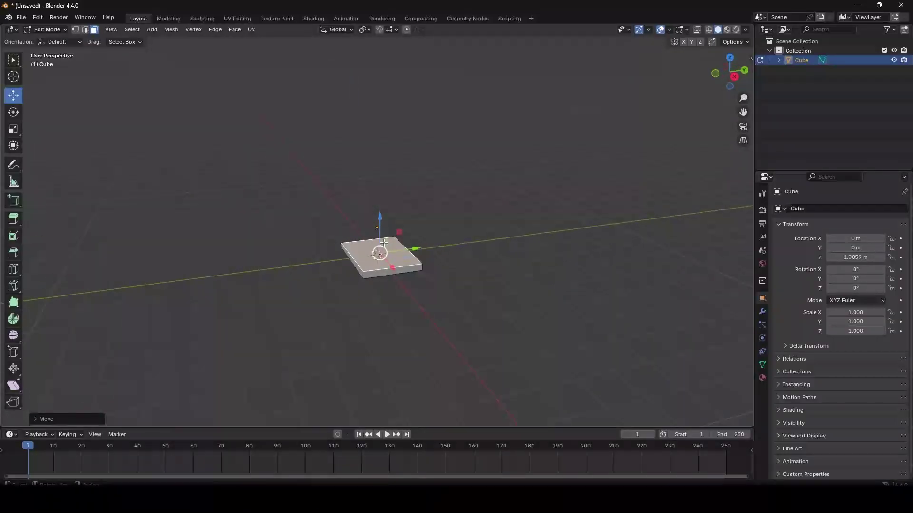
pyautogui.scroll(3, 346, 293)
pyautogui.click(338, 298)
pyautogui.moveTo(377, 283); pyautogui.dragTo(128, 293)
pyautogui.scroll(-1, 457, 301)
pyautogui.moveTo(457, 301); pyautogui.dragTo(391, 271, button='middle')
pyautogui.click(416, 275)
pyautogui.click(404, 278)
pyautogui.moveTo(360, 260); pyautogui.dragTo(656, 288)
# - Move the slab's positive X side face outward along X
pyautogui.scroll(-1, 427, 218)
pyautogui.moveTo(339, 262); pyautogui.dragTo(418, 258, button='middle')
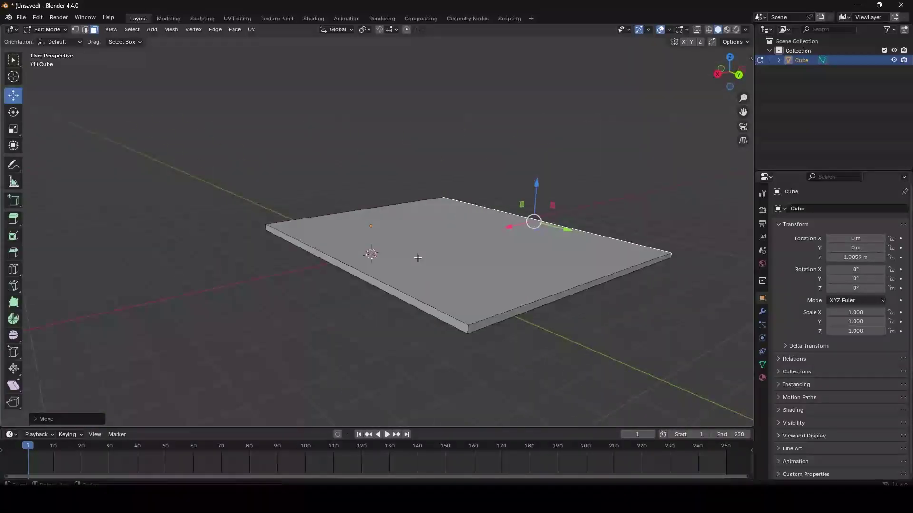
pyautogui.click(377, 287)
pyautogui.scroll(-2, 376, 289)
pyautogui.moveTo(319, 262); pyautogui.dragTo(123, 293)
# - Move the slab's negative X side face further outward along X to make a long rectangular floor
pyautogui.moveTo(553, 243); pyautogui.dragTo(476, 241, button='middle')
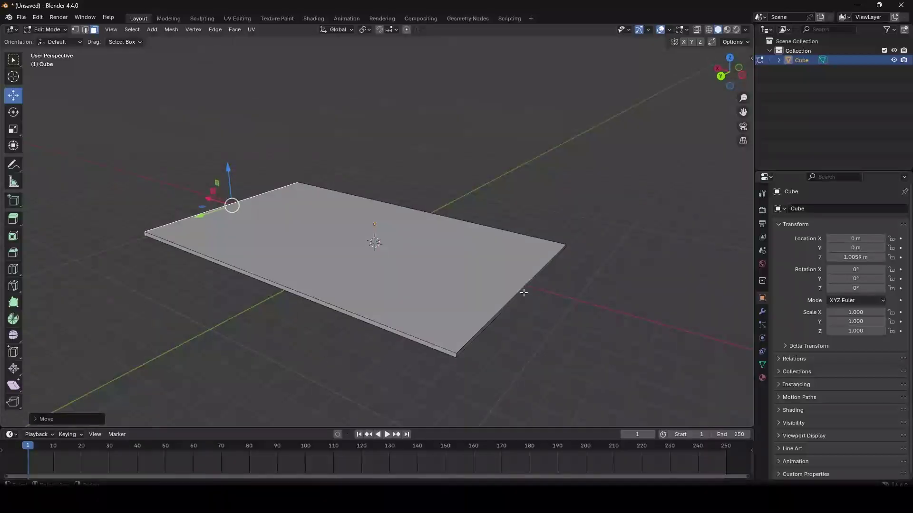
pyautogui.click(528, 308)
pyautogui.press('a')
pyautogui.click(526, 291)
pyautogui.moveTo(526, 290); pyautogui.dragTo(514, 259, button='middle')
pyautogui.scroll(4, 505, 295)
pyautogui.click(640, 358)
pyautogui.scroll(-2, 665, 337)
pyautogui.moveTo(556, 279); pyautogui.dragTo(578, 308, button='middle')
pyautogui.moveTo(577, 308); pyautogui.dragTo(676, 324)
# - Add one loop cut across the floor slab and slide it close to the positive X end
pyautogui.scroll(-2, 570, 266)
pyautogui.moveTo(484, 224); pyautogui.dragTo(520, 157, button='middle')
pyautogui.scroll(1, 473, 220)
pyautogui.moveTo(456, 186); pyautogui.dragTo(410, 197, button='middle')
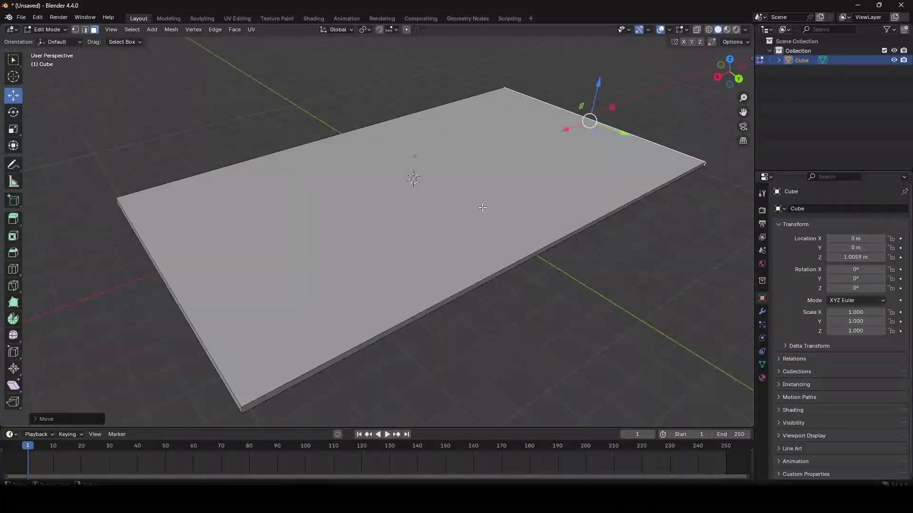
pyautogui.keyDown('shift'); pyautogui.moveTo(376, 221); pyautogui.dragTo(427, 187, button='middle'); pyautogui.keyUp('shift')
pyautogui.moveTo(400, 232); pyautogui.dragTo(382, 239, button='middle')
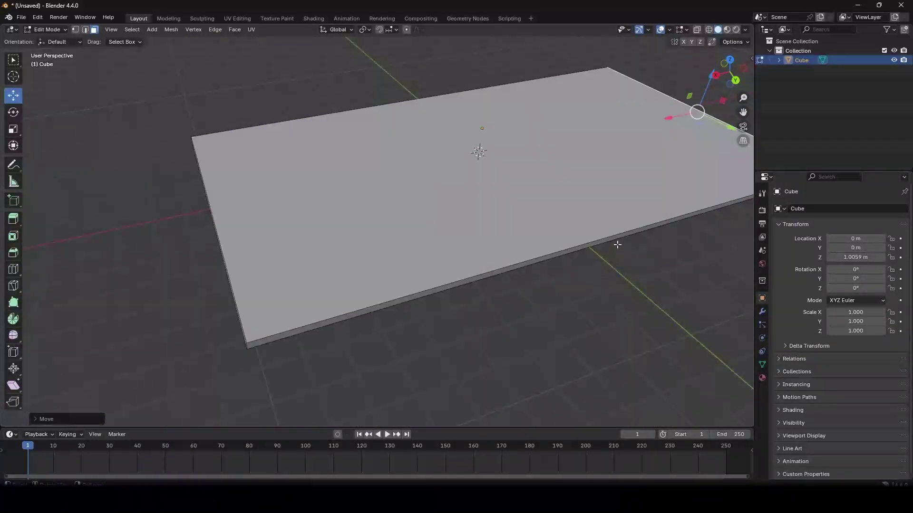
pyautogui.hotkey('ctrl', 'r')
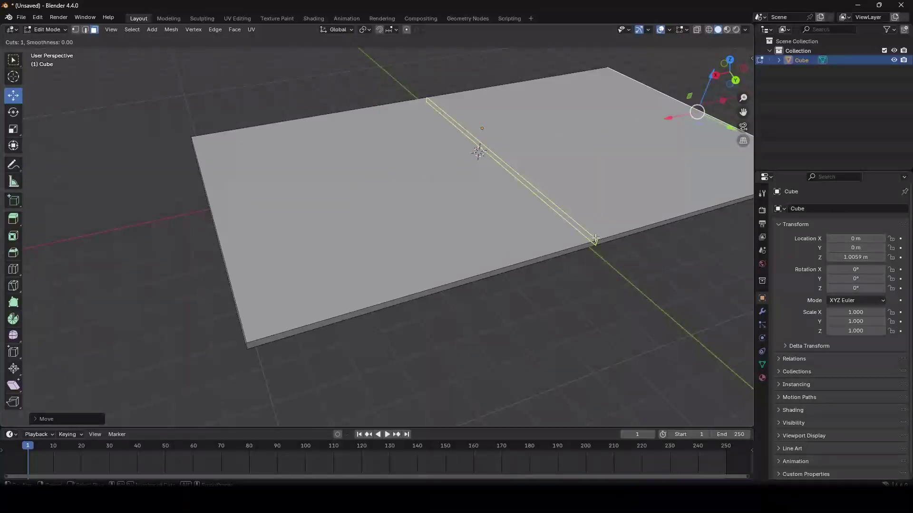
pyautogui.click(596, 239)
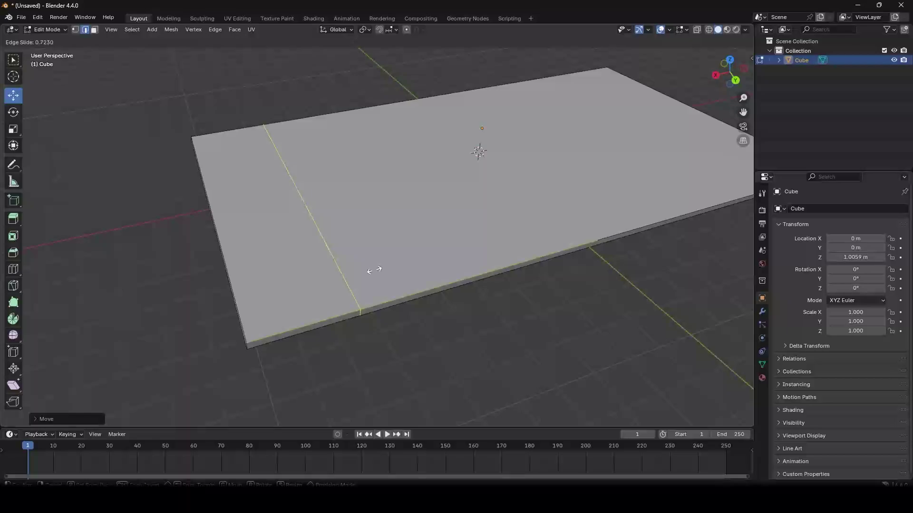
pyautogui.click(303, 284)
# - Add a second loop cut across the floor slab and slide it close to the negative X end
pyautogui.moveTo(303, 285); pyautogui.dragTo(447, 298, button='middle')
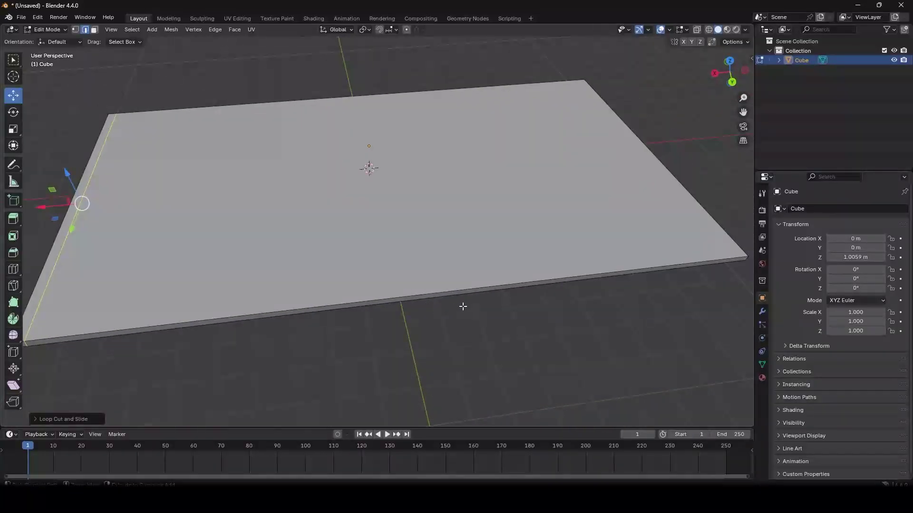
pyautogui.hotkey('ctrl', 'r')
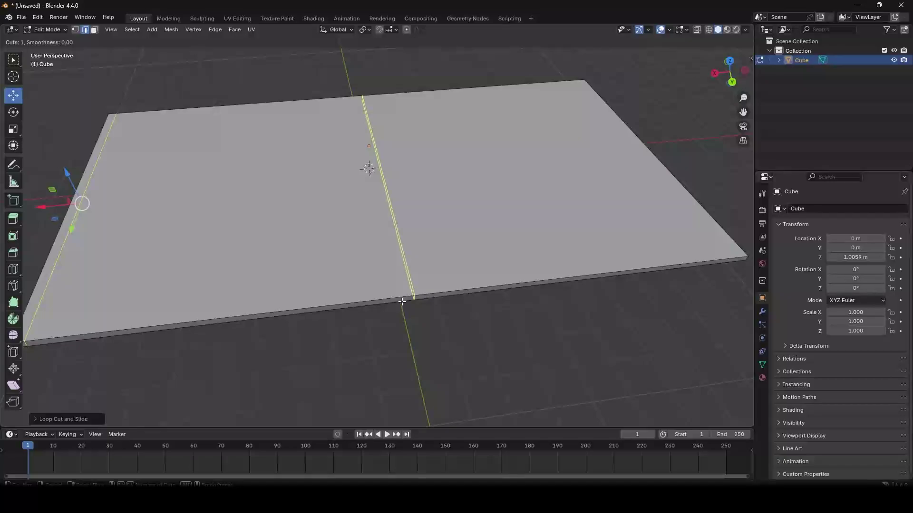
pyautogui.click(419, 299)
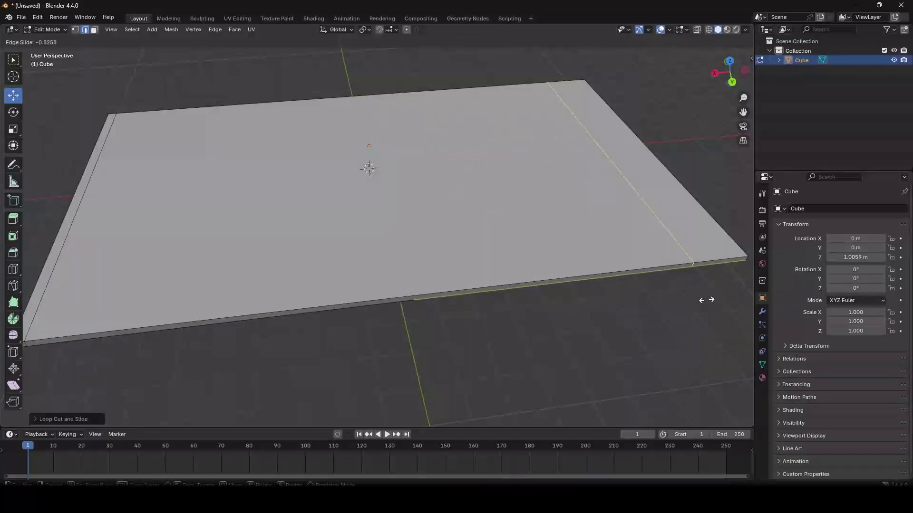
pyautogui.click(744, 278)
# - Switch to face selection, select the narrow top strips at both X ends of the floor, and extrude them upward together as tall side walls
pyautogui.scroll(-3, 424, 234)
pyautogui.moveTo(304, 223); pyautogui.dragTo(418, 247, button='middle')
pyautogui.scroll(3, 464, 232)
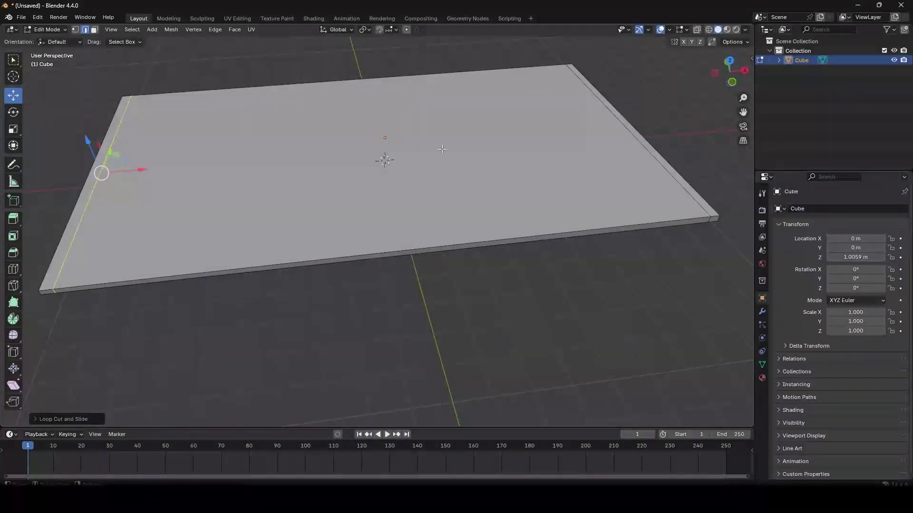
pyautogui.click(95, 29)
pyautogui.moveTo(136, 179); pyautogui.dragTo(314, 158, button='middle')
pyautogui.scroll(2, 314, 158)
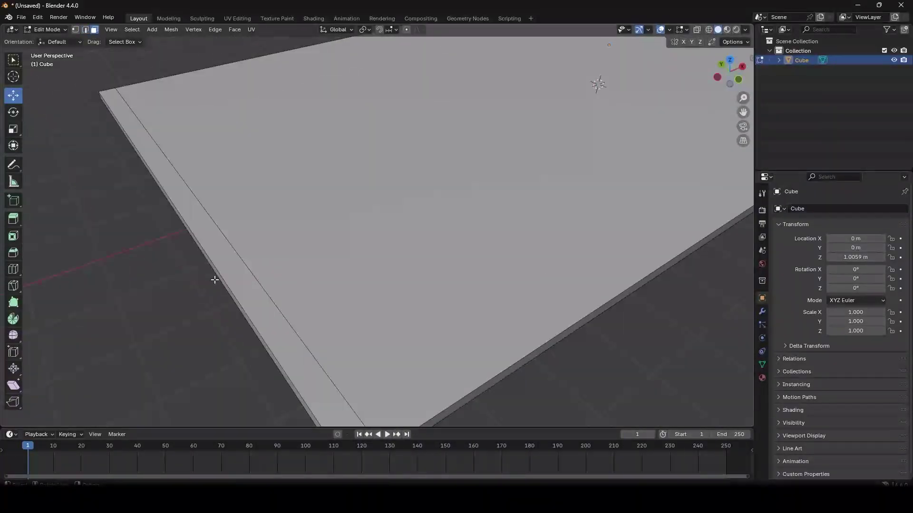
pyautogui.click(223, 262)
pyautogui.scroll(-2, 274, 231)
pyautogui.moveTo(615, 205); pyautogui.dragTo(578, 212, button='middle')
pyautogui.keyDown('shift'); pyautogui.moveTo(578, 211); pyautogui.dragTo(97, 213, button='middle'); pyautogui.keyUp('shift')
pyautogui.scroll(2, 389, 197)
pyautogui.scroll(-3, 448, 183)
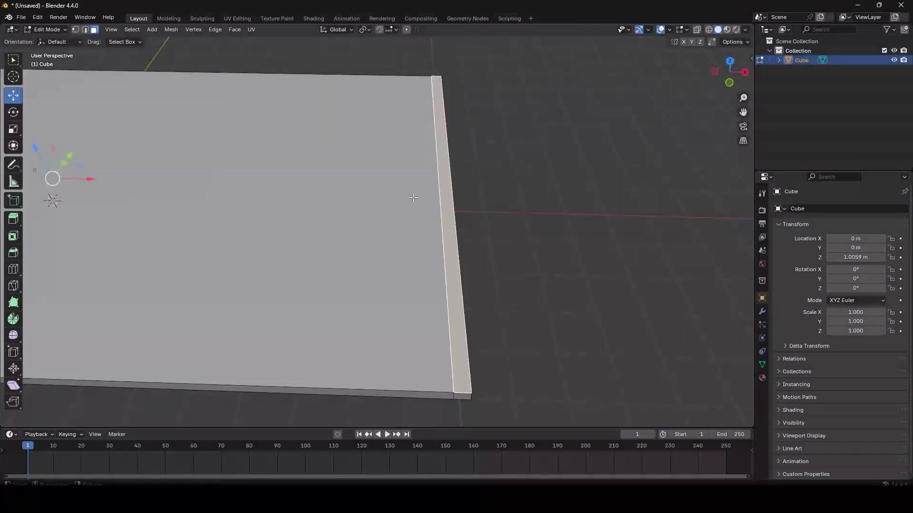
pyautogui.moveTo(448, 183); pyautogui.dragTo(396, 203, button='middle')
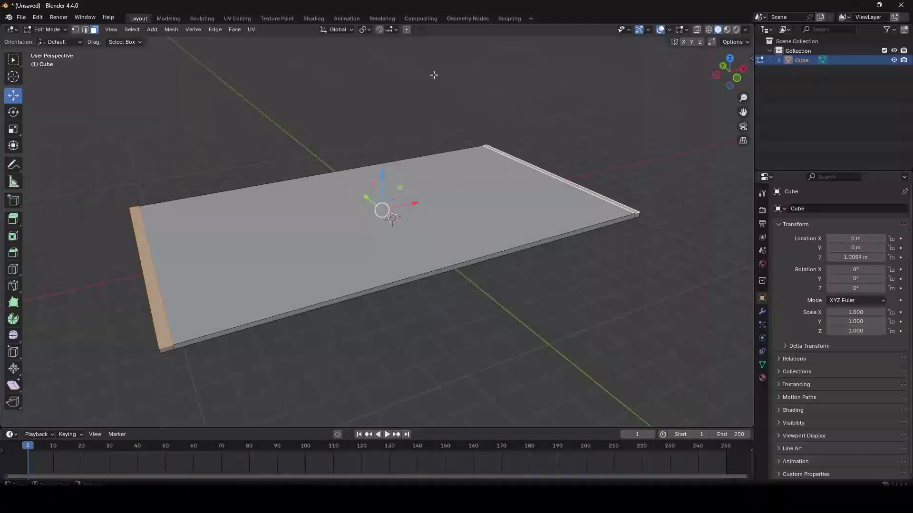
pyautogui.hotkey('ctrl', 'f')
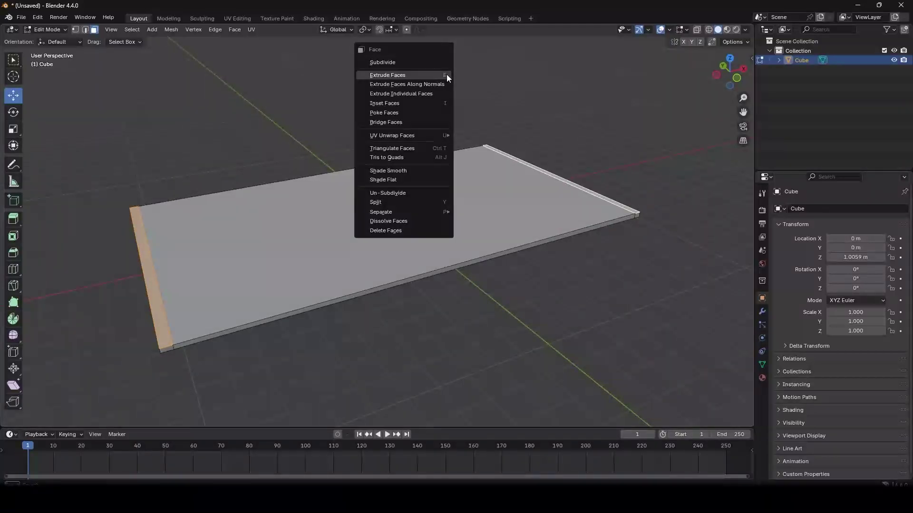
pyautogui.click(443, 76)
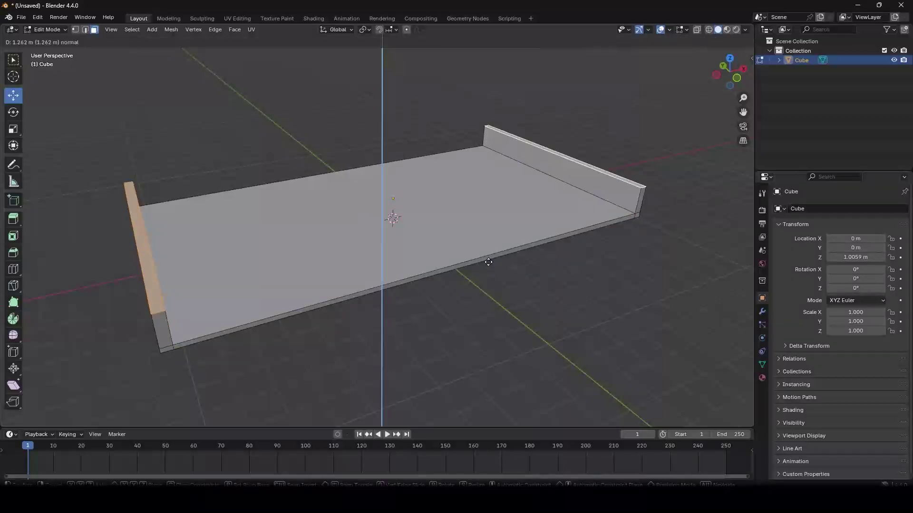
pyautogui.click(506, 140)
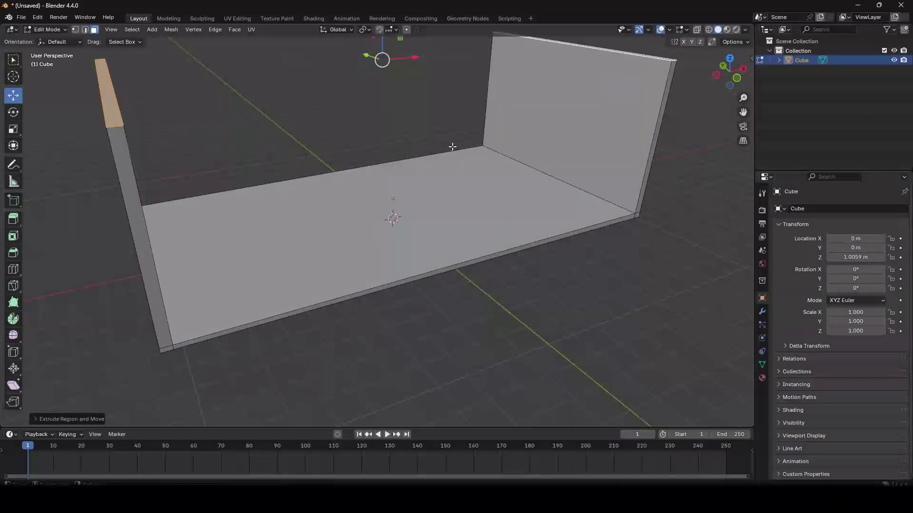
# - Clear the selection of the two side walls' top faces
pyautogui.moveTo(473, 153); pyautogui.dragTo(493, 172, button='middle')
pyautogui.scroll(3, 493, 171)
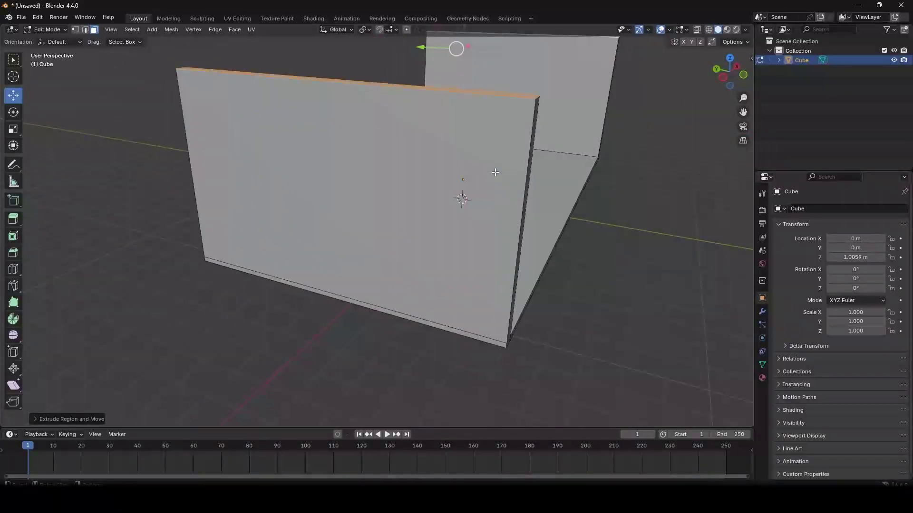
pyautogui.keyDown('shift'); pyautogui.moveTo(514, 205); pyautogui.dragTo(382, 214, button='middle'); pyautogui.keyUp('shift')
pyautogui.click(498, 224)
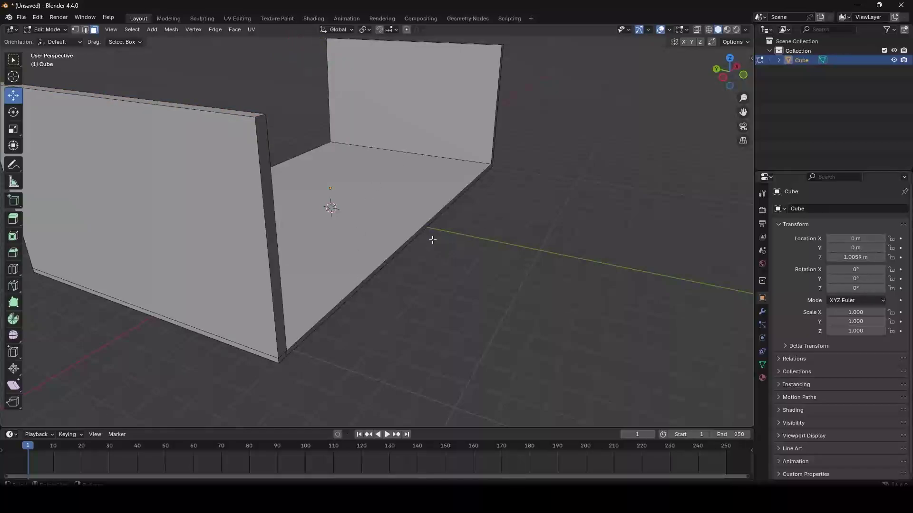
# - Extrude the floor's long side face at the negative Y end slightly outward as a narrow strip
pyautogui.scroll(1, 438, 226)
pyautogui.moveTo(424, 255); pyautogui.dragTo(483, 237, button='middle')
pyautogui.click(422, 242)
pyautogui.press('e')
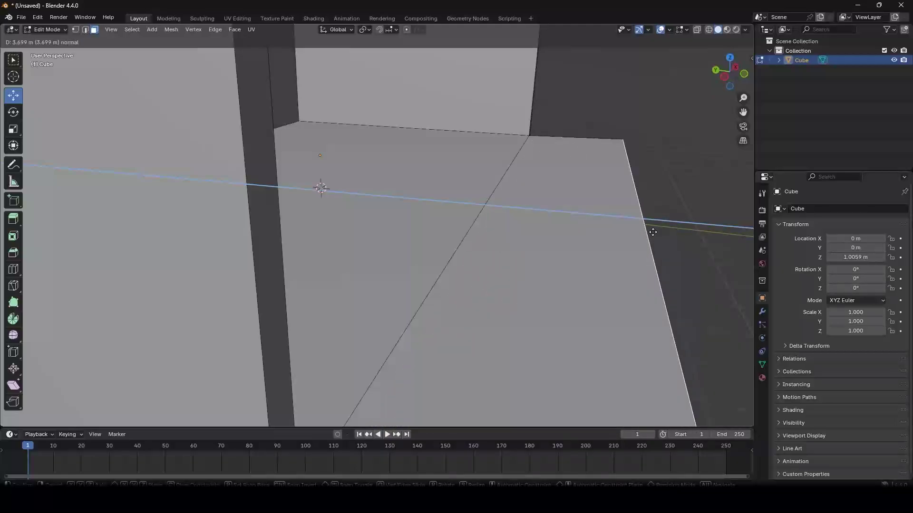
pyautogui.click(481, 239)
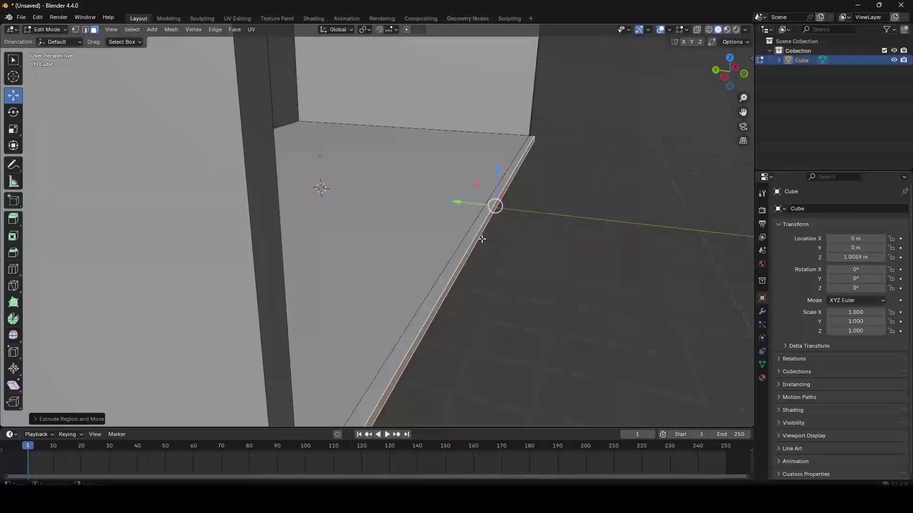
# - Extrude the new strip's top face upward as the back wall and raise it level with the side walls' tops
pyautogui.scroll(-2, 466, 226)
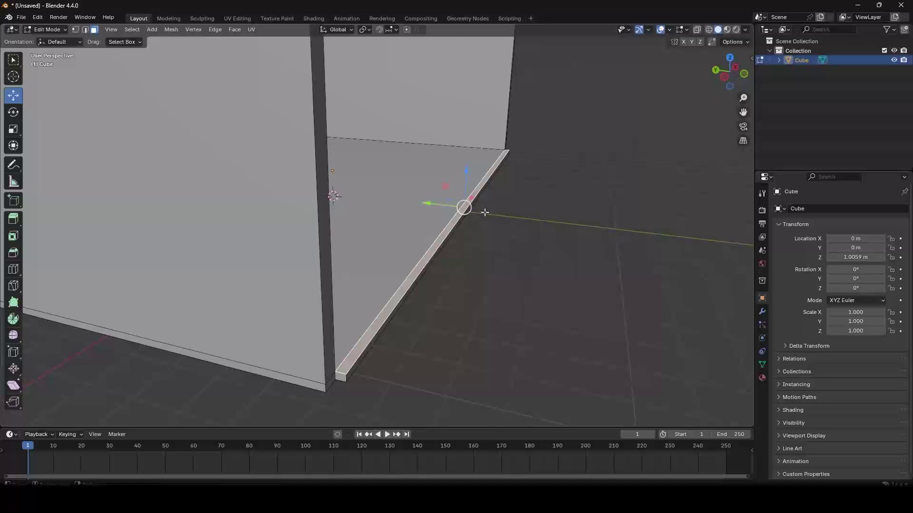
pyautogui.keyDown('shift'); pyautogui.moveTo(484, 212); pyautogui.dragTo(494, 244, button='middle'); pyautogui.keyUp('shift')
pyautogui.rightClick(546, 232)
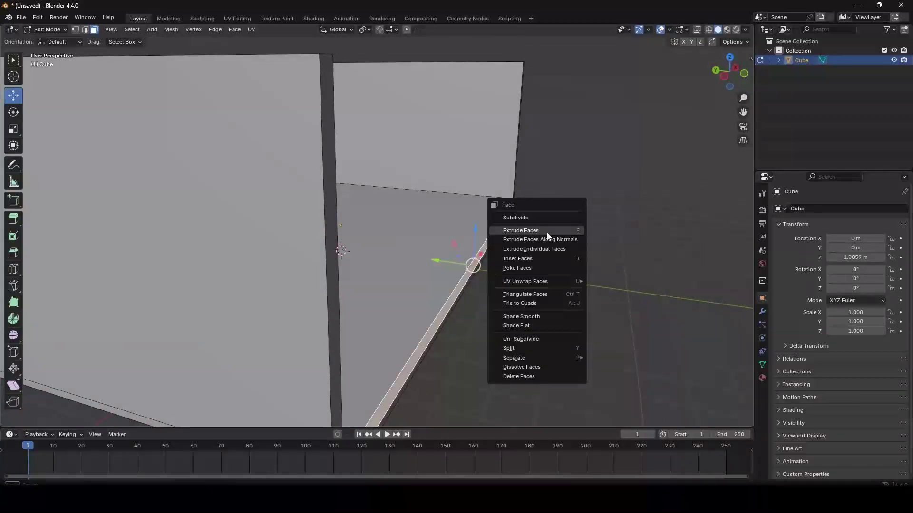
pyautogui.click(560, 232)
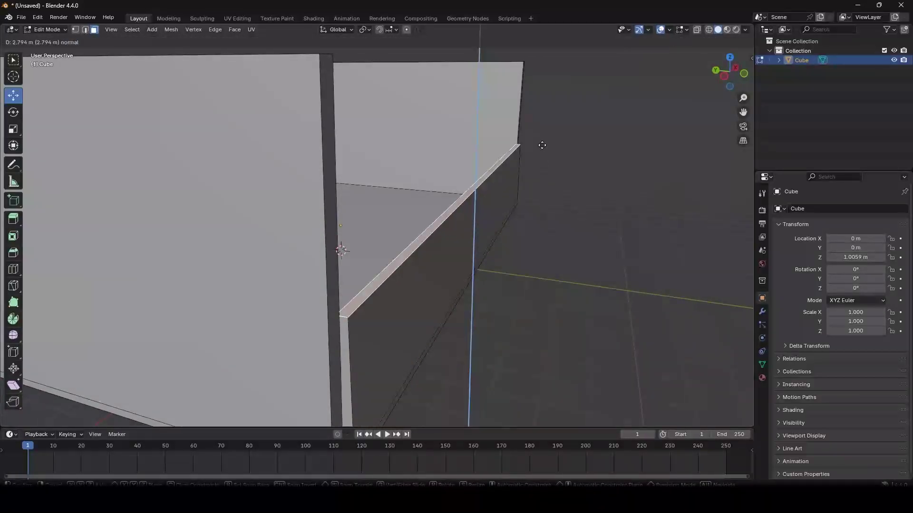
pyautogui.click(537, 37)
pyautogui.scroll(-4, 502, 163)
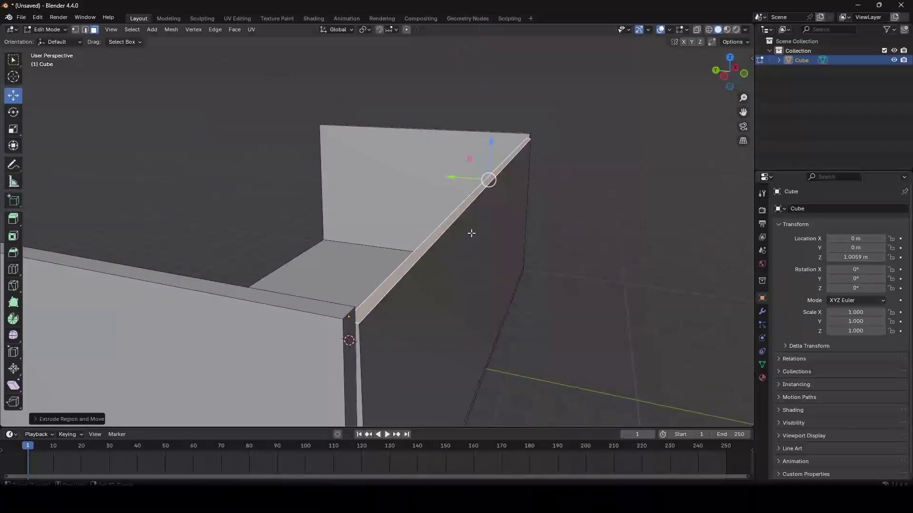
pyautogui.moveTo(491, 142); pyautogui.dragTo(490, 131)
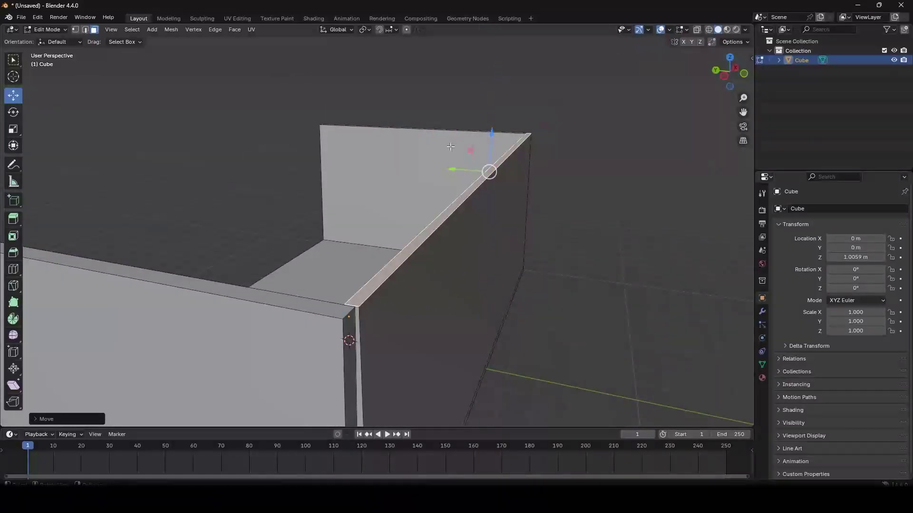
# - Extrude the back wall's top face upward by about 0.3 m as a raised rim
pyautogui.scroll(-5, 468, 152)
pyautogui.moveTo(439, 168); pyautogui.dragTo(247, 214, button='middle')
pyautogui.scroll(4, 532, 168)
pyautogui.scroll(2, 382, 198)
pyautogui.scroll(1, 382, 198)
pyautogui.moveTo(382, 198); pyautogui.dragTo(362, 206, button='middle')
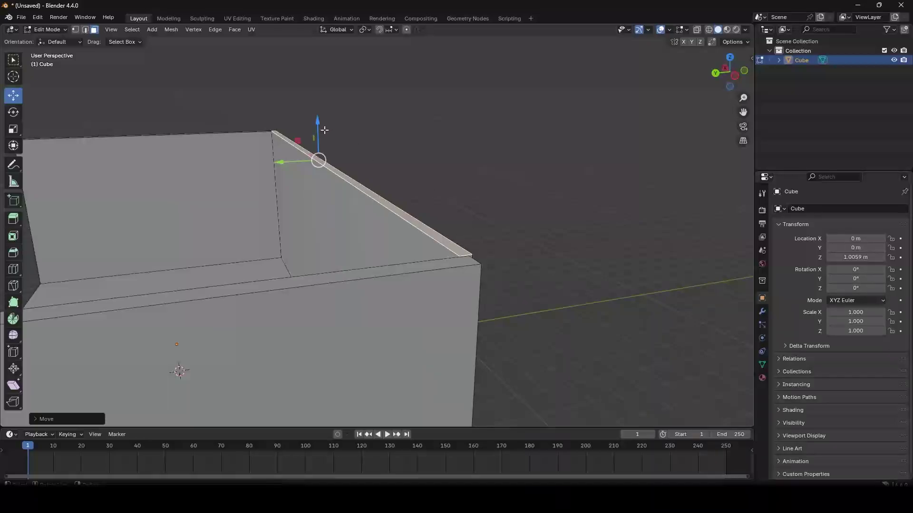
pyautogui.moveTo(367, 168); pyautogui.dragTo(474, 259, button='middle')
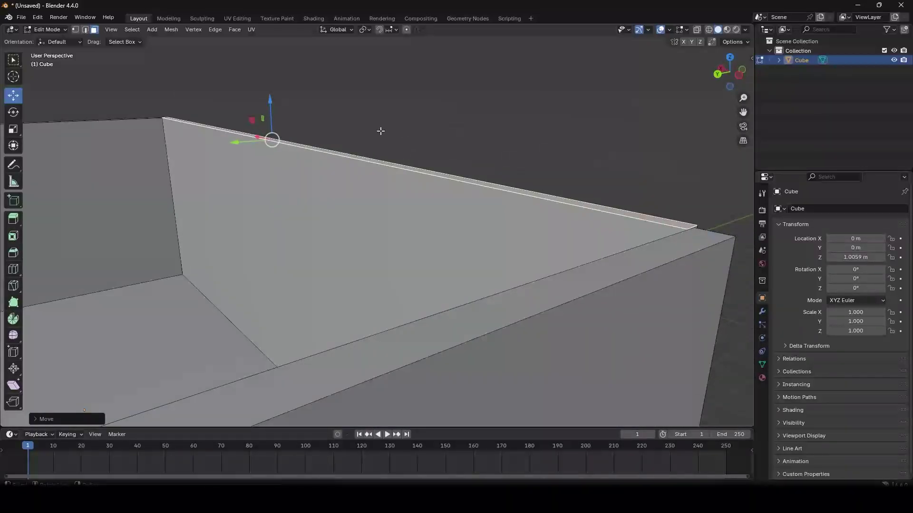
pyautogui.hotkey('alt', 'e')
pyautogui.click(420, 98)
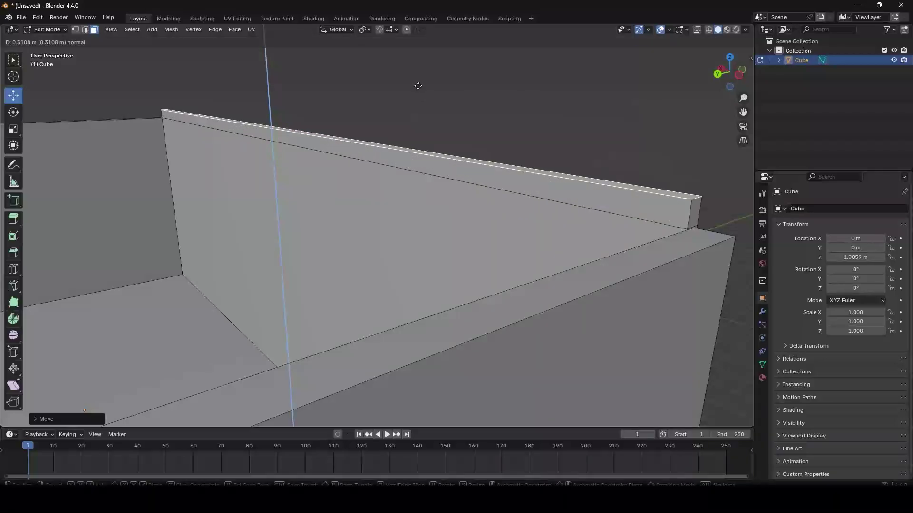
pyautogui.click(417, 88)
# - Select the rim's inward-facing side and extrude it about 11 m across the side walls as a roof
pyautogui.moveTo(428, 161); pyautogui.dragTo(570, 163, button='middle')
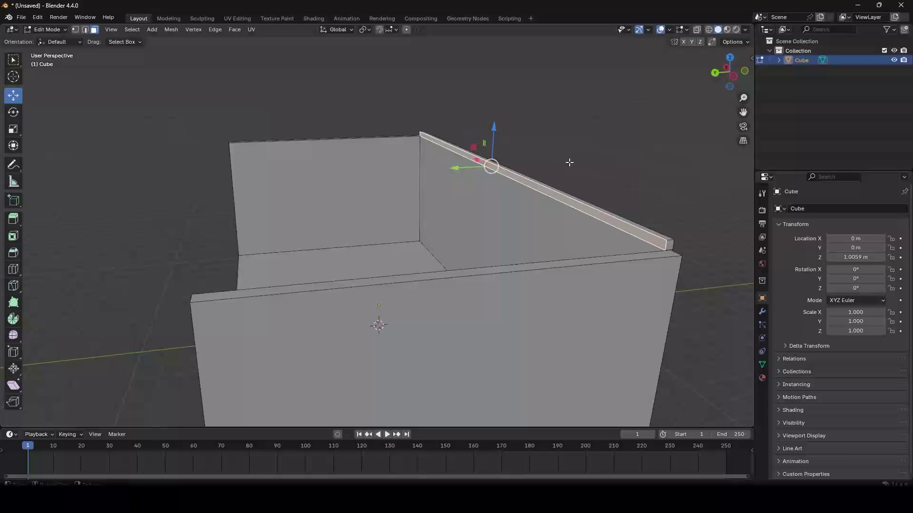
pyautogui.press('e')
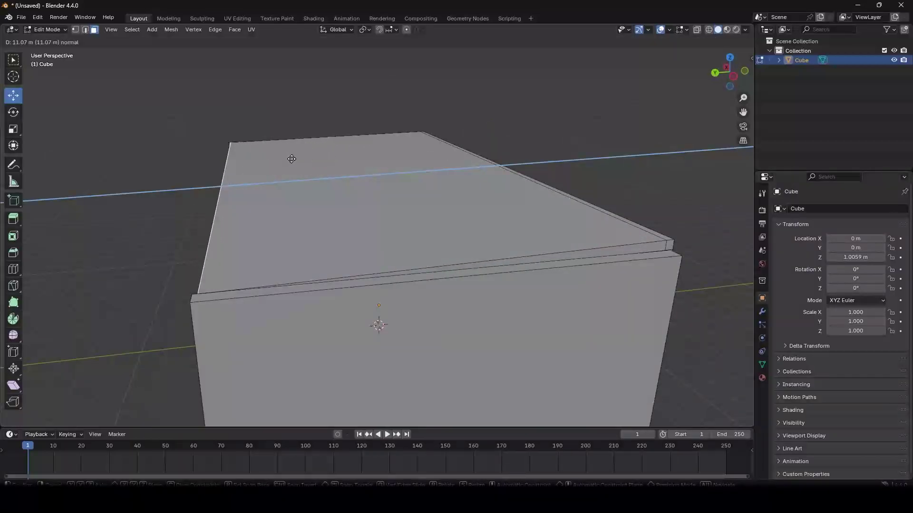
pyautogui.click(288, 159)
# - Switch to Object Mode and examine the room's walls, roof and interior from several angles
pyautogui.moveTo(288, 159); pyautogui.dragTo(423, 172, button='middle')
pyautogui.scroll(3, 446, 172)
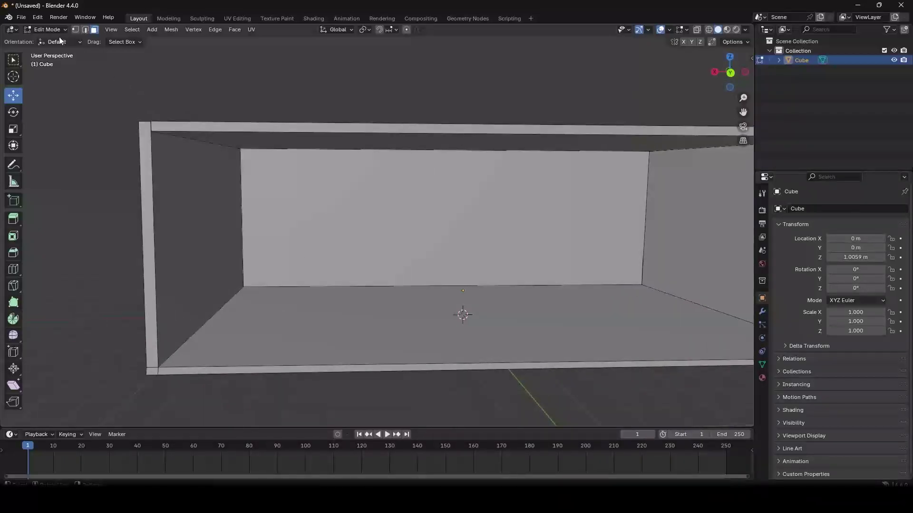
pyautogui.moveTo(465, 251); pyautogui.dragTo(480, 268, button='middle')
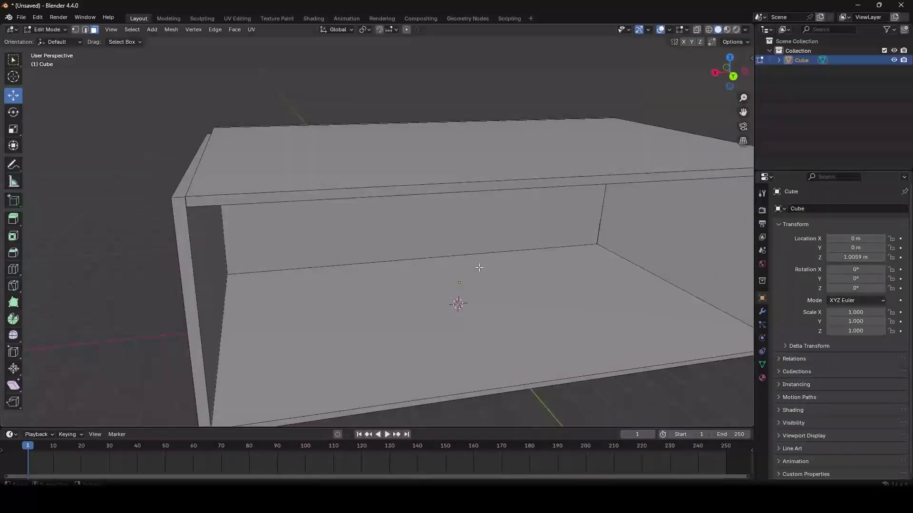
pyautogui.click(49, 30)
pyautogui.click(61, 42)
pyautogui.scroll(-3, 464, 184)
pyautogui.moveTo(464, 185); pyautogui.dragTo(495, 157, button='middle')
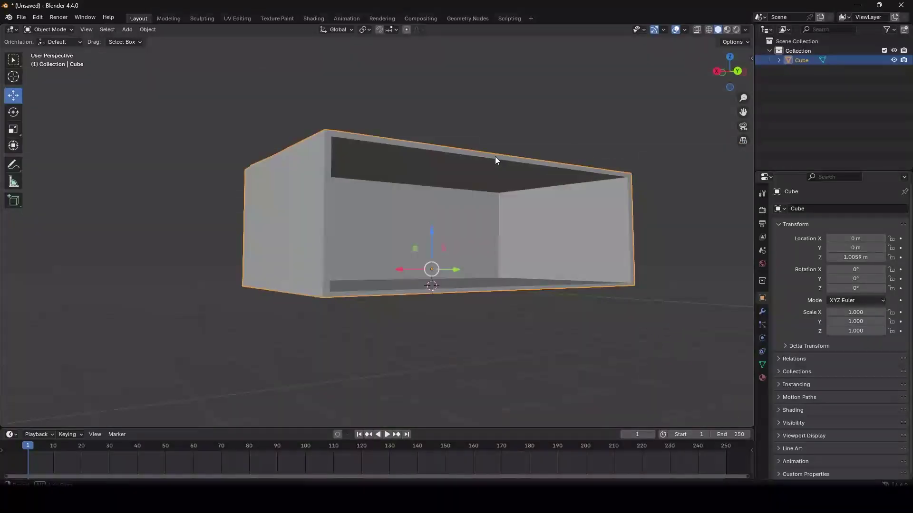
pyautogui.scroll(-3, 566, 189)
pyautogui.moveTo(567, 189); pyautogui.dragTo(473, 224, button='middle')
pyautogui.scroll(3, 404, 235)
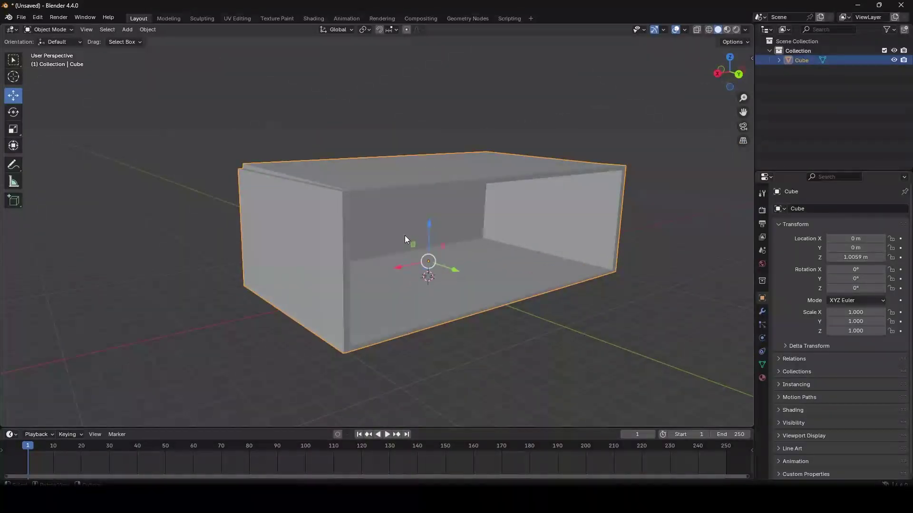
pyautogui.moveTo(405, 236); pyautogui.dragTo(451, 261, button='middle')
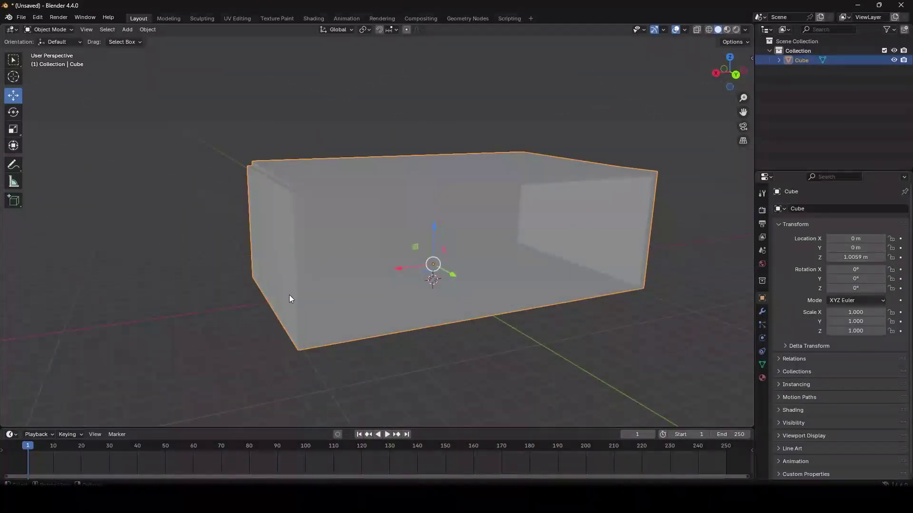
pyautogui.moveTo(422, 159); pyautogui.dragTo(284, 251, button='middle')
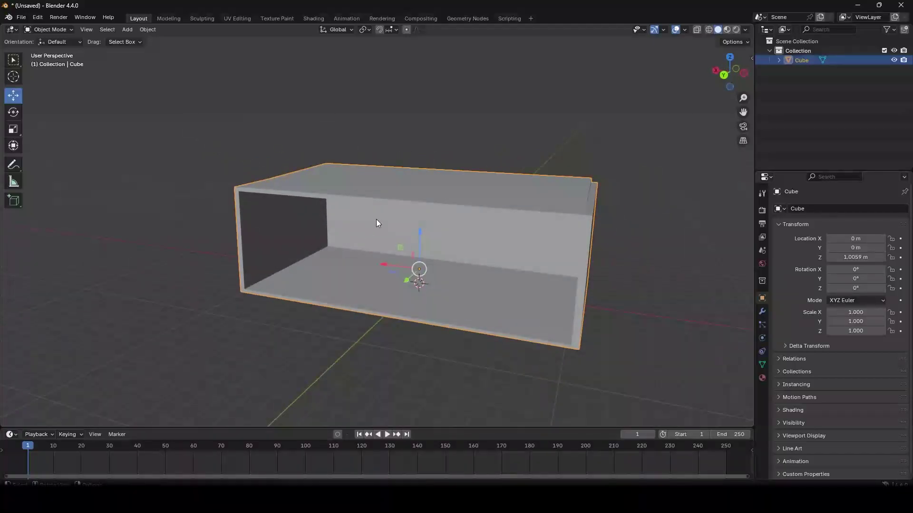
pyautogui.moveTo(412, 170); pyautogui.dragTo(485, 185, button='middle')
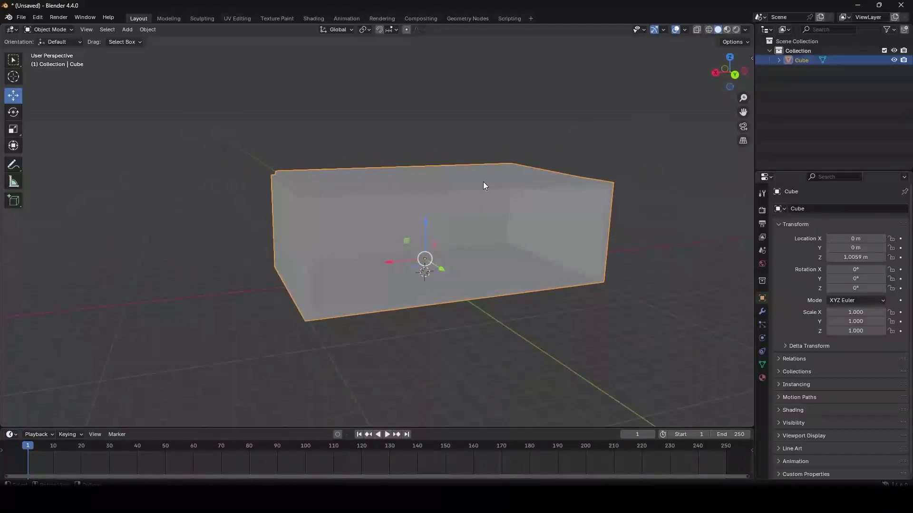
pyautogui.scroll(2, 484, 185)
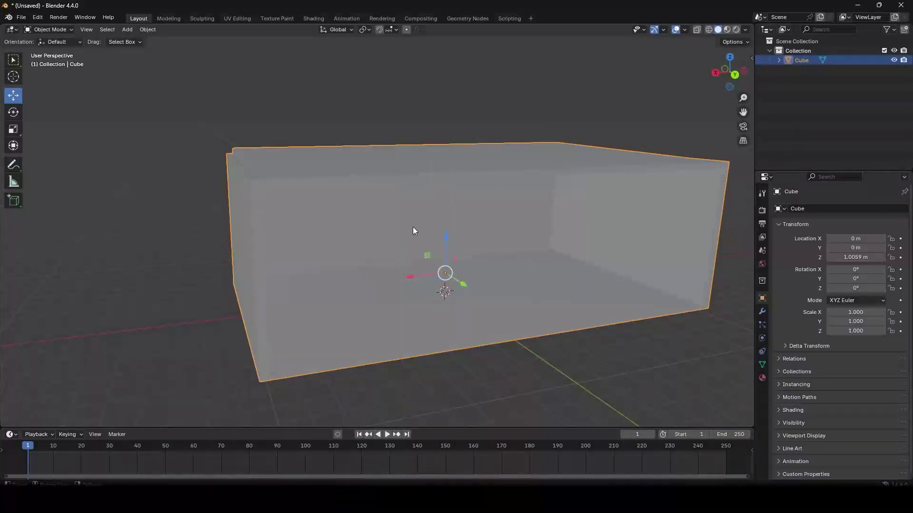
pyautogui.scroll(6, 400, 243)
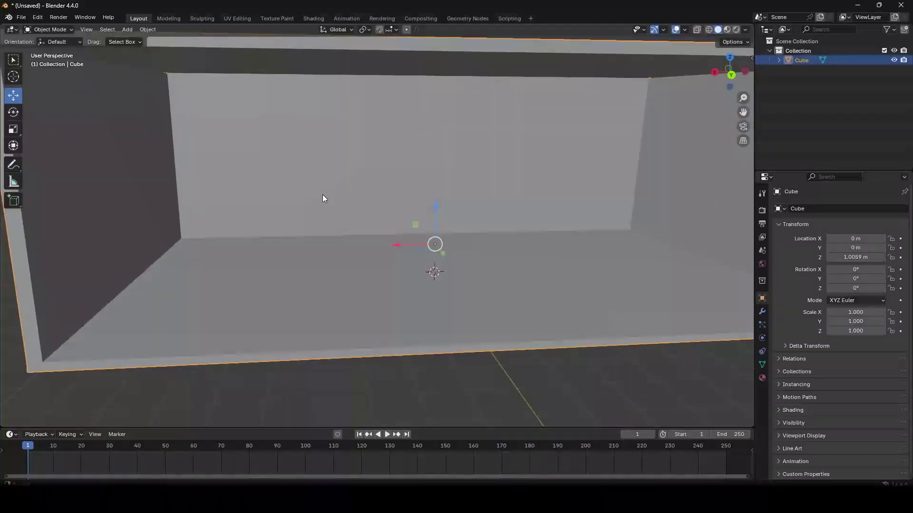
pyautogui.click(51, 29)
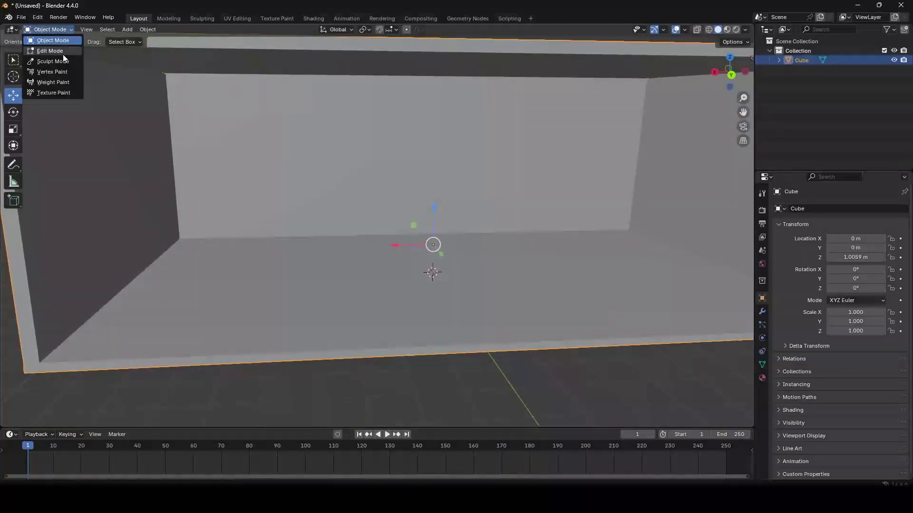
pyautogui.click(61, 31)
pyautogui.click(58, 59)
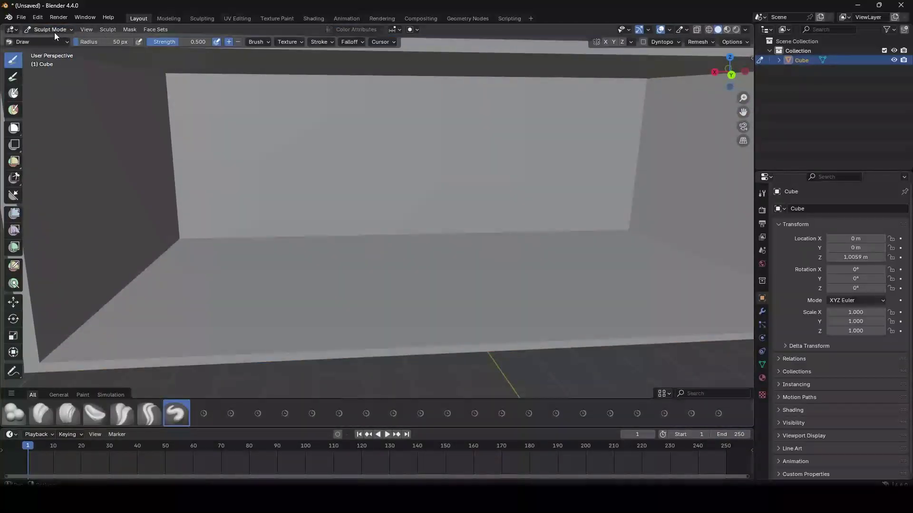
# - Return to Edit Mode and add a horizontal loop cut around the positive X side wall, slid down close to the floor
pyautogui.click(54, 31)
pyautogui.click(60, 51)
pyautogui.scroll(-2, 366, 147)
pyautogui.moveTo(362, 151); pyautogui.dragTo(362, 173, button='middle')
pyautogui.scroll(2, 333, 157)
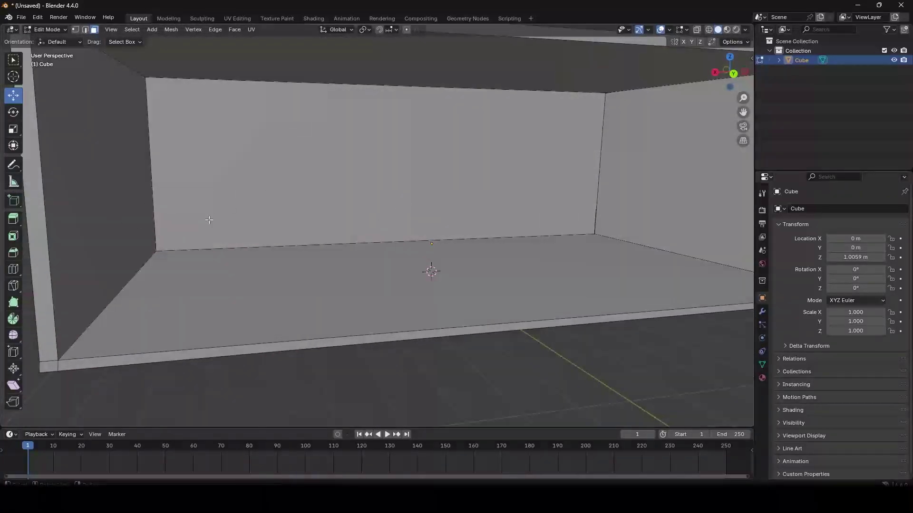
pyautogui.scroll(-1, 236, 204)
pyautogui.keyDown('shift'); pyautogui.moveTo(238, 218); pyautogui.dragTo(281, 217, button='middle'); pyautogui.keyUp('shift')
pyautogui.moveTo(225, 276); pyautogui.dragTo(212, 279, button='middle')
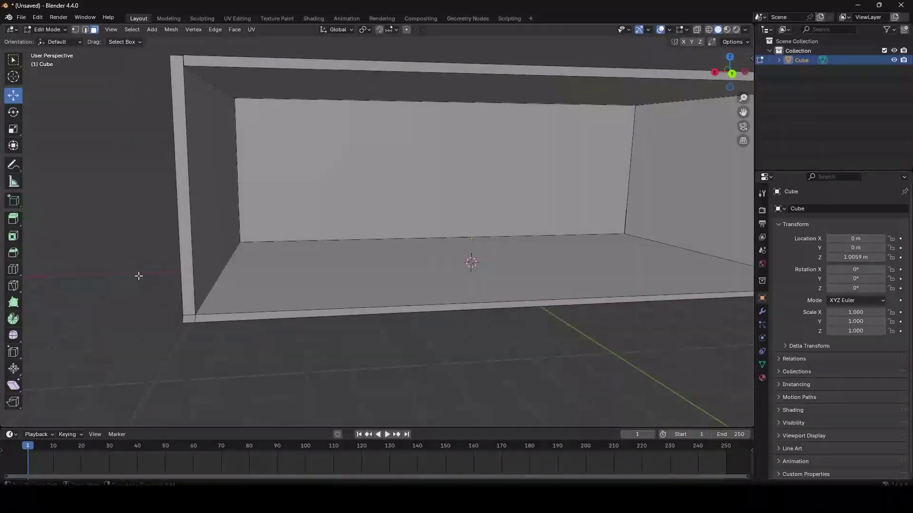
pyautogui.hotkey('ctrl', 'r')
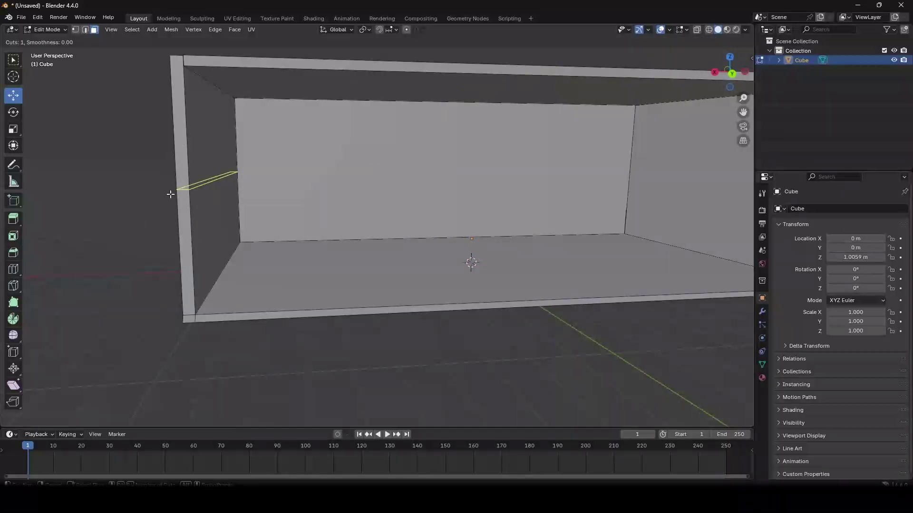
pyautogui.click(191, 187)
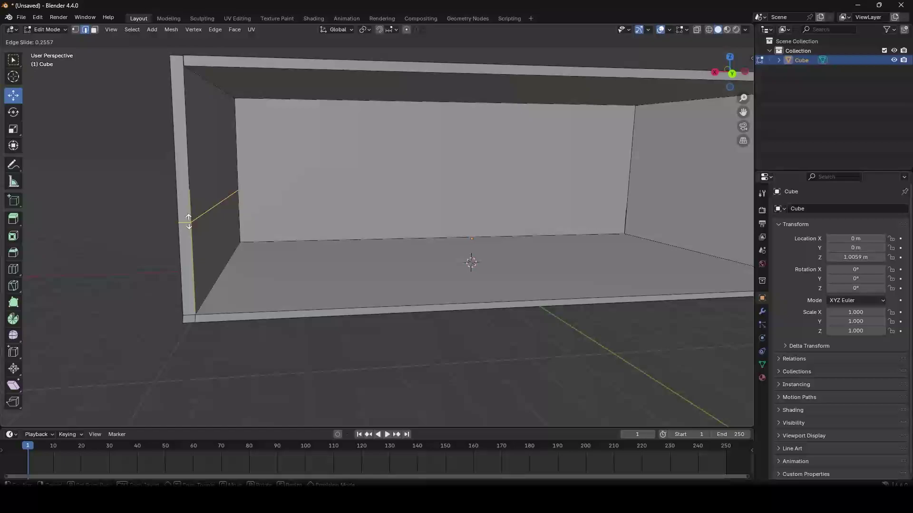
pyautogui.click(195, 274)
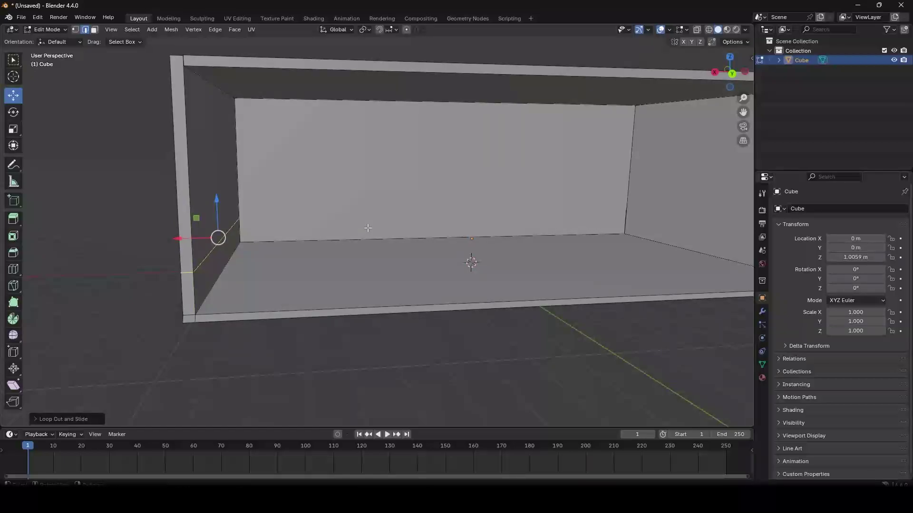
# - Add a horizontal loop cut across the back wall and slide it down close to the floor
pyautogui.moveTo(199, 273); pyautogui.dragTo(343, 223, button='middle')
pyautogui.hotkey('ctrl', 'r')
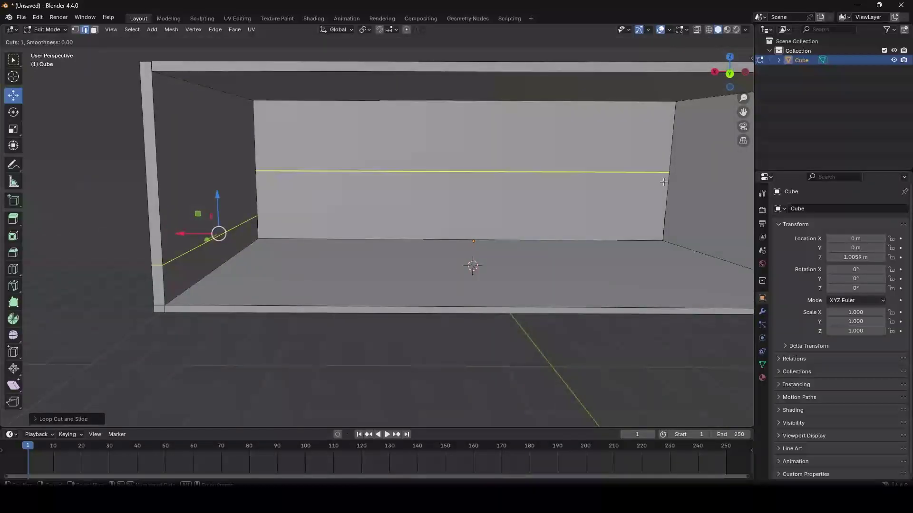
pyautogui.click(665, 174)
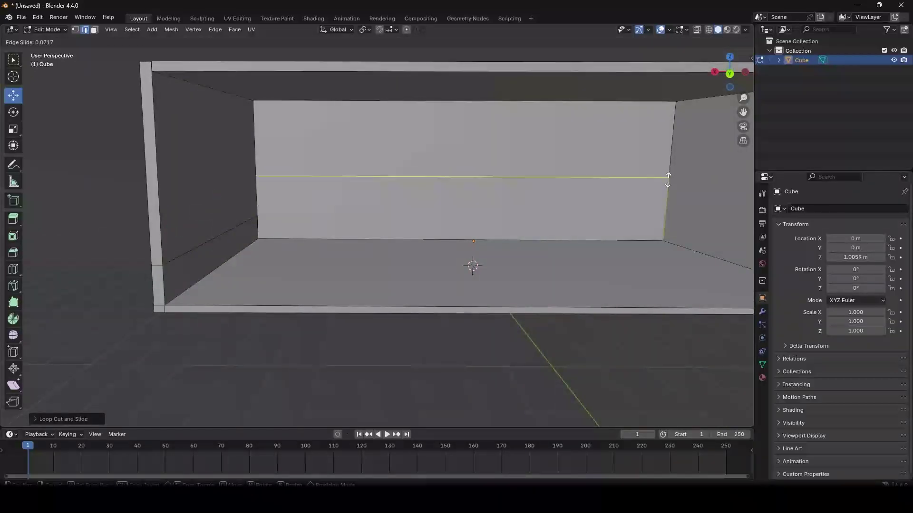
pyautogui.click(668, 218)
# - Add a horizontal loop cut around the negative X side wall and slide it down close to the floor
pyautogui.moveTo(668, 219); pyautogui.dragTo(589, 263, button='middle')
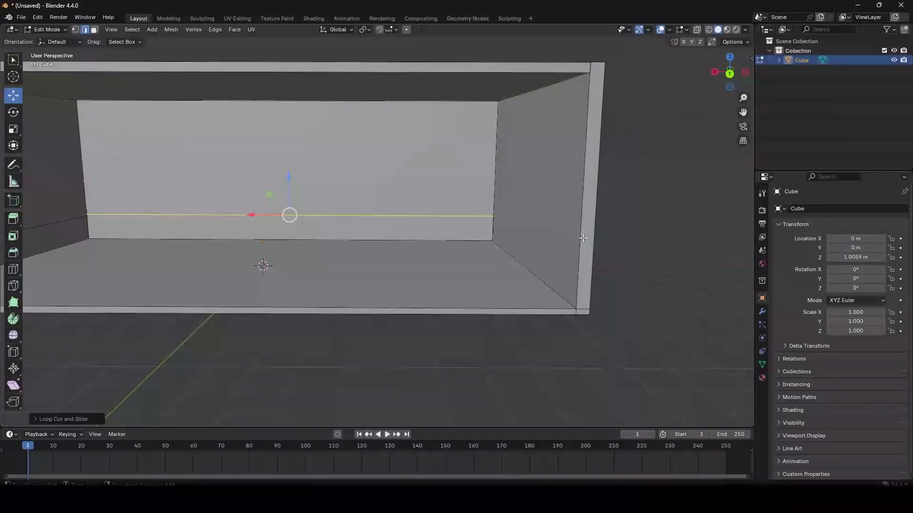
pyautogui.hotkey('ctrl', 'r')
pyautogui.click(594, 233)
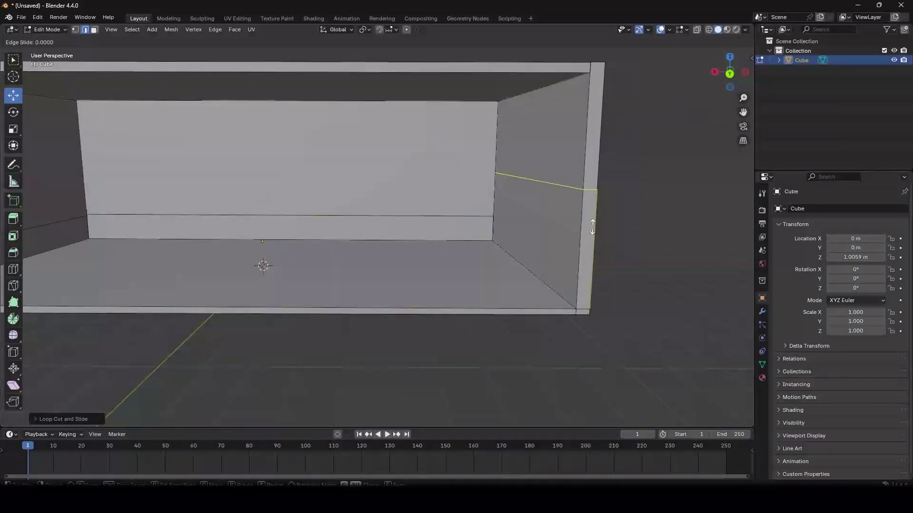
pyautogui.click(588, 303)
# - In face select mode, extrude the low strip of the negative X side wall about 1.26 m into the room
pyautogui.moveTo(412, 205); pyautogui.dragTo(445, 192, button='middle')
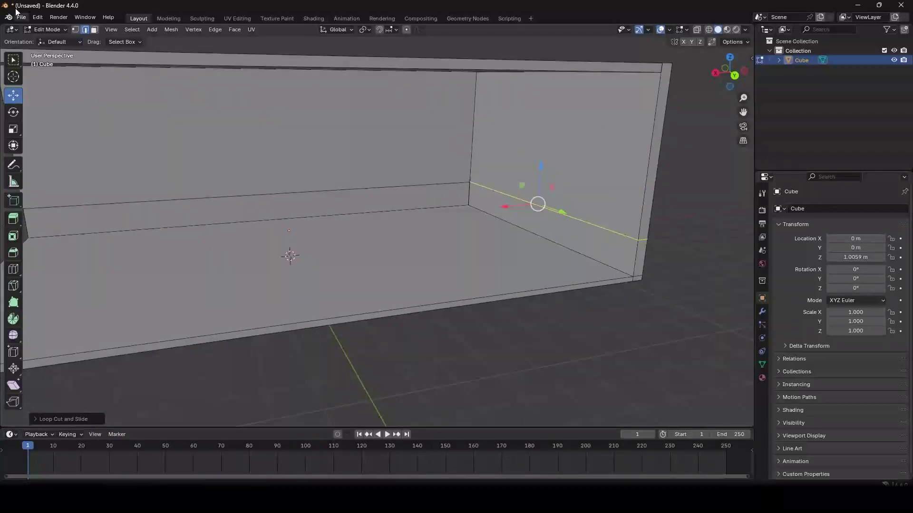
pyautogui.click(95, 30)
pyautogui.moveTo(438, 145); pyautogui.dragTo(418, 134, button='middle')
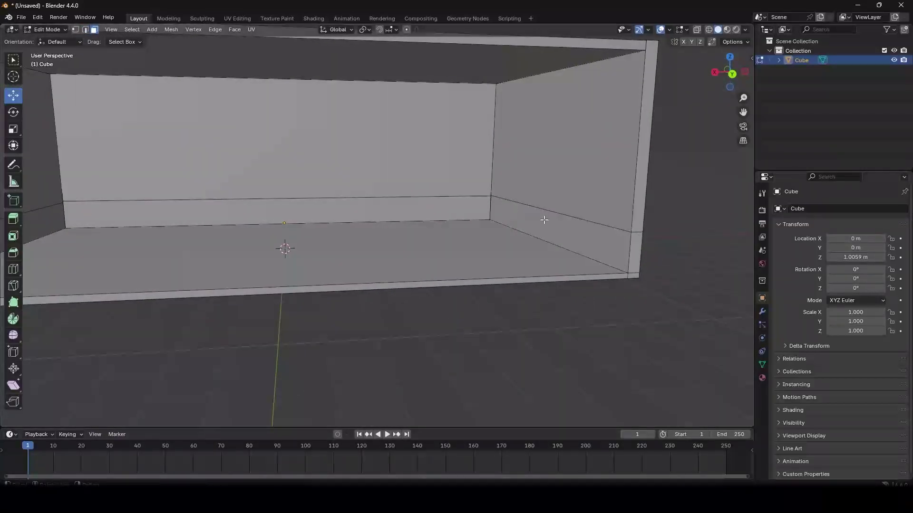
pyautogui.click(545, 219)
pyautogui.moveTo(546, 219); pyautogui.dragTo(416, 206, button='middle')
pyautogui.scroll(1, 526, 233)
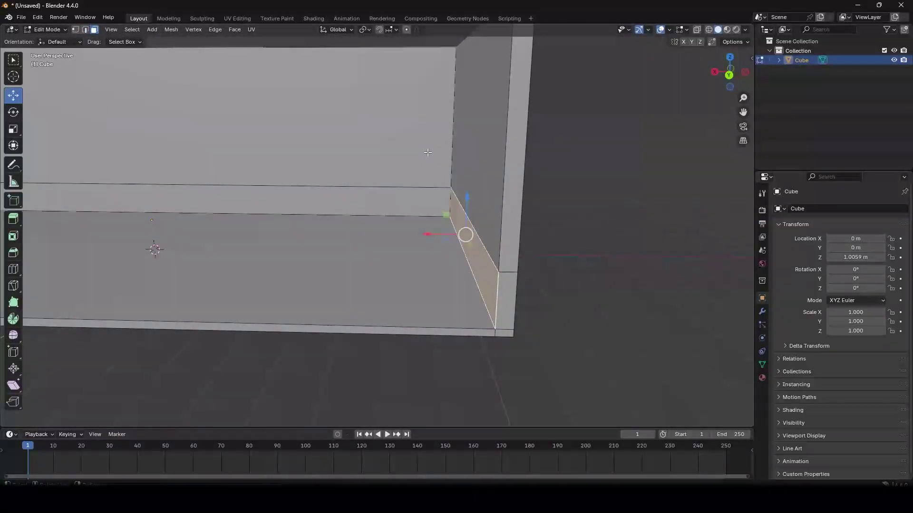
pyautogui.press('e')
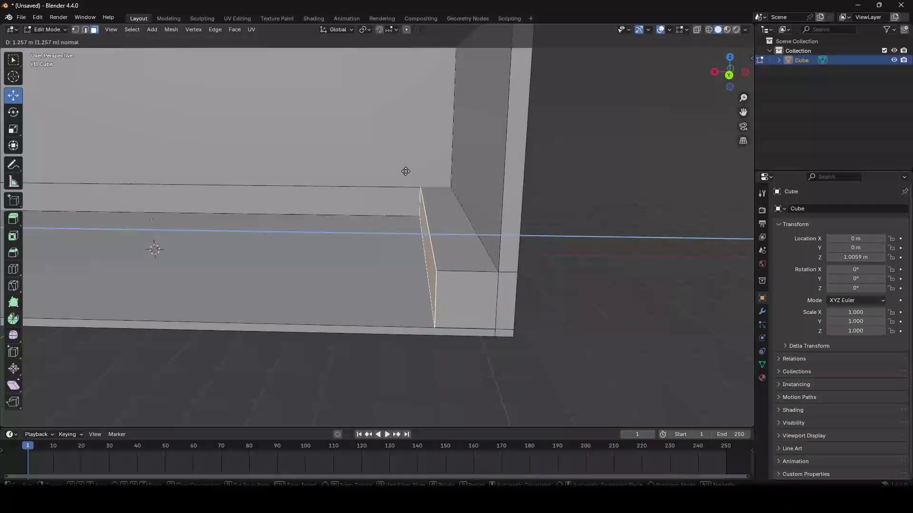
pyautogui.click(405, 171)
# - Extrude the low strip of the positive X side wall into the room to a similar depth
pyautogui.scroll(-3, 401, 177)
pyautogui.moveTo(231, 202); pyautogui.dragTo(372, 192, button='middle')
pyautogui.click(254, 225)
pyautogui.moveTo(373, 191)
pyautogui.mouseDown(button='middle')
pyautogui.moveTo(473, 236)
pyautogui.moveTo(360, 191)
pyautogui.mouseUp(button='middle')
pyautogui.click(87, 244)
pyautogui.scroll(-3, 130, 246)
pyautogui.moveTo(246, 222); pyautogui.dragTo(240, 219, button='middle')
pyautogui.press('e')
pyautogui.click(273, 216)
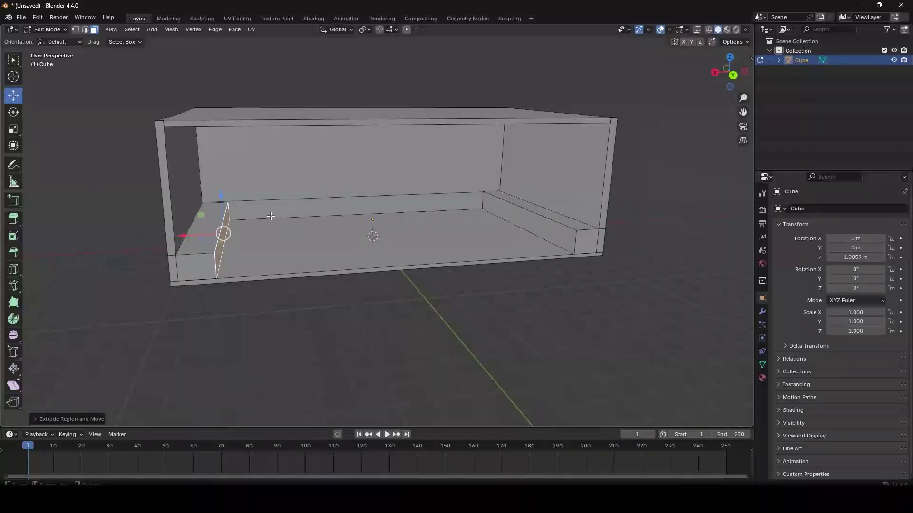
# - Try to extrude the full-width low strip of the back wall into the room, and undo it
pyautogui.scroll(3, 273, 216)
pyautogui.click(315, 198)
pyautogui.moveTo(315, 198); pyautogui.dragTo(338, 205, button='middle')
pyautogui.press('e')
pyautogui.click(373, 254)
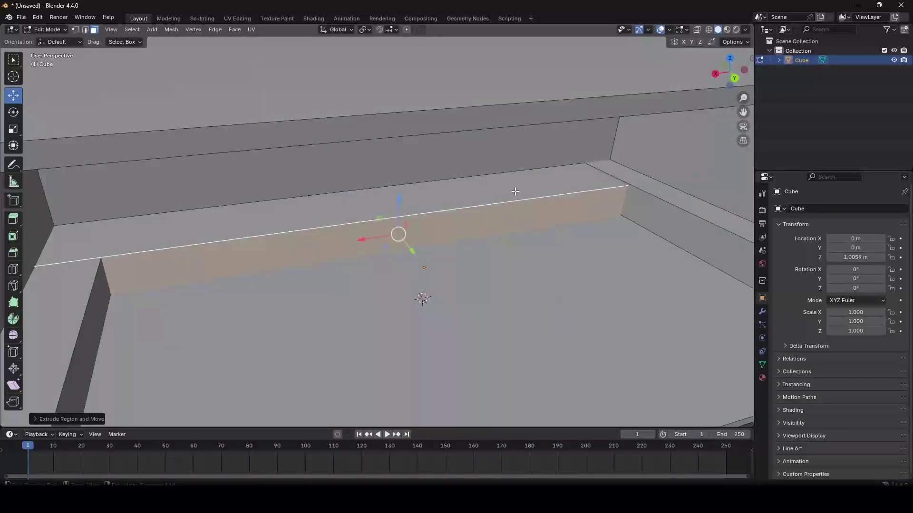
pyautogui.hotkey('ctrl', 'z')
pyautogui.hotkey('ctrl', 'z')
# - Add a vertical loop cut across the back wall and floor, slid to the inner edge of the positive X bench
pyautogui.scroll(-2, 315, 188)
pyautogui.moveTo(195, 213); pyautogui.dragTo(187, 199, button='middle')
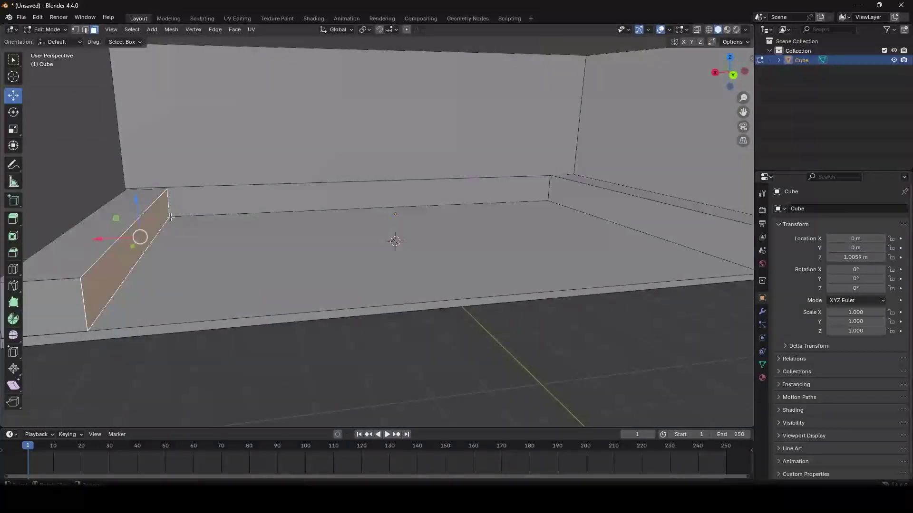
pyautogui.scroll(-5, 334, 162)
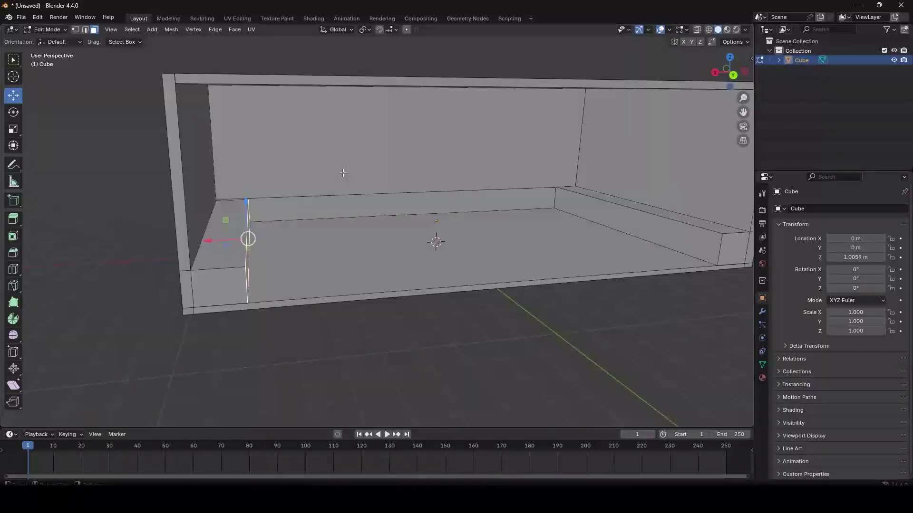
pyautogui.scroll(1, 331, 164)
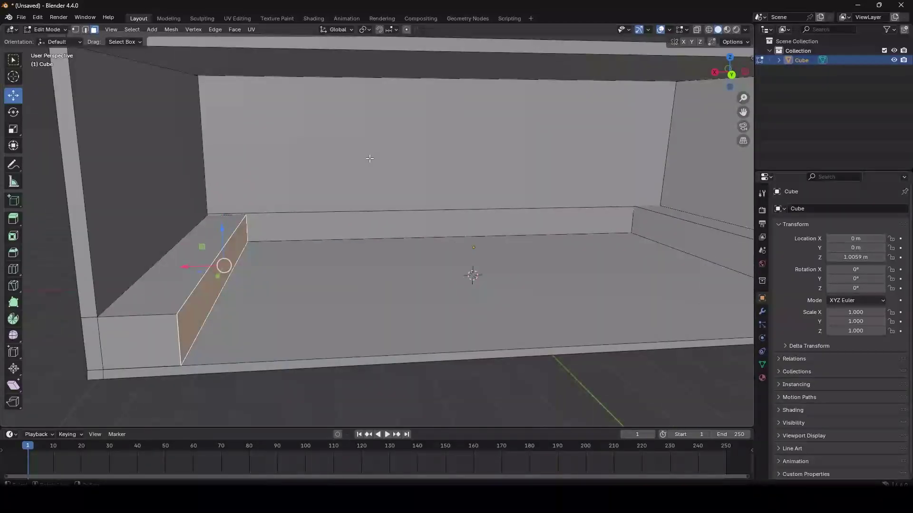
pyautogui.hotkey('ctrl', 'r')
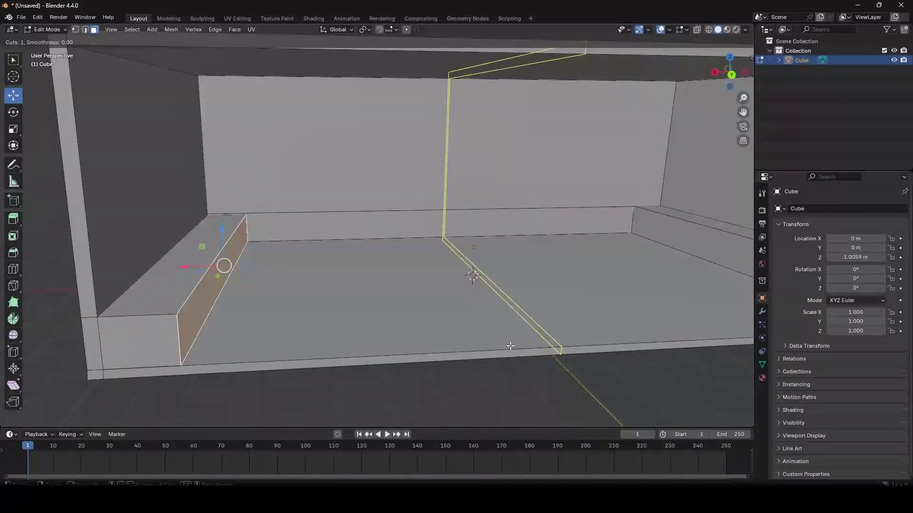
pyautogui.click(443, 237)
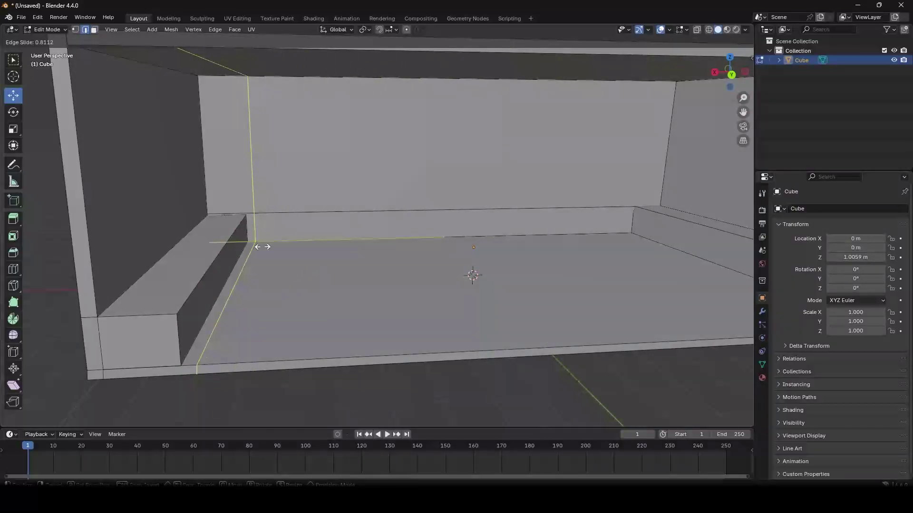
pyautogui.click(257, 247)
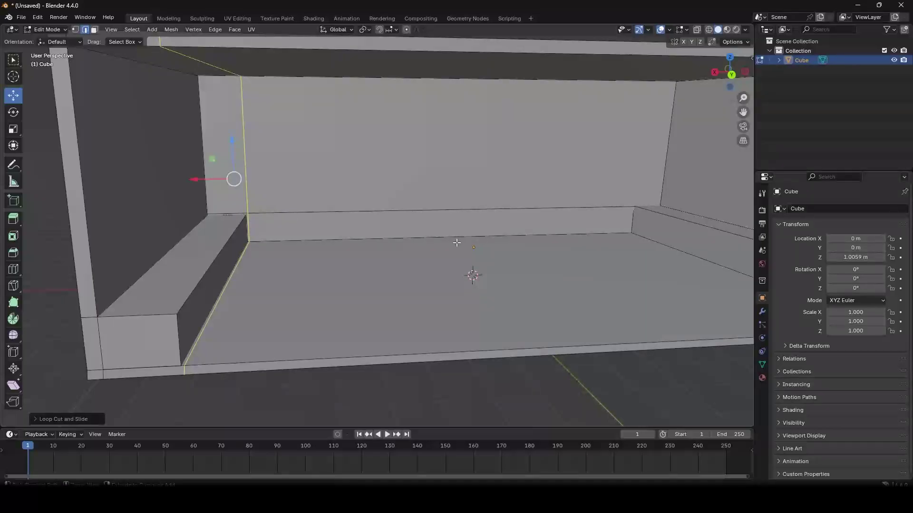
# - Add a second vertical loop cut across the back wall and floor, slid to the inner edge of the negative X bench
pyautogui.press('g')
pyautogui.press('g')
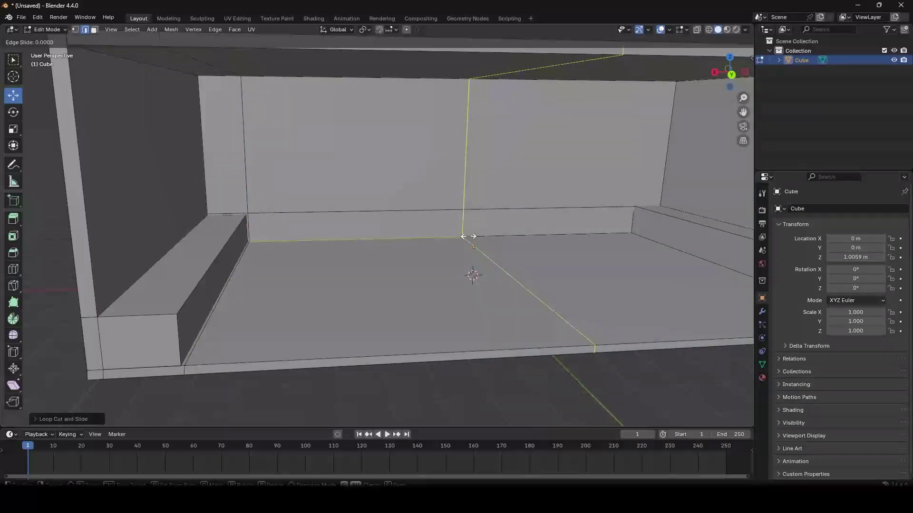
pyautogui.click(636, 236)
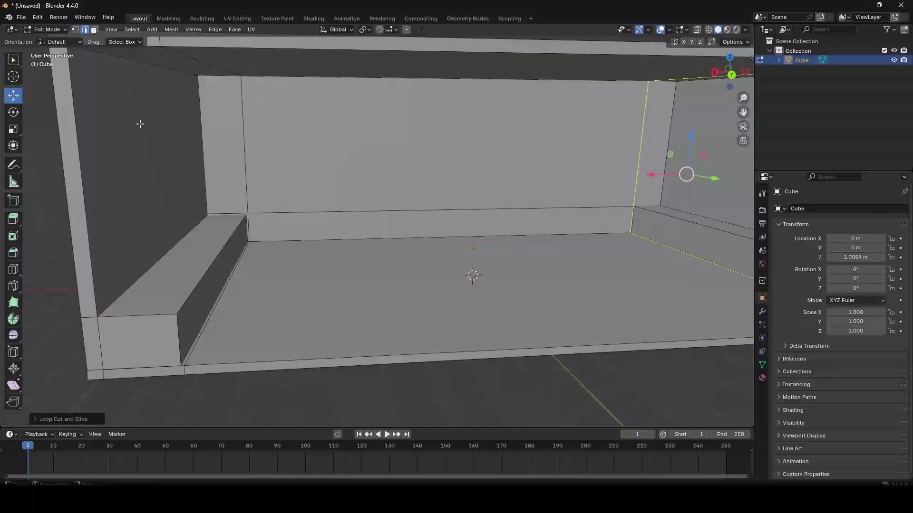
# - Extrude the back wall's low strip between the two side benches about 2 m into the room
pyautogui.click(95, 30)
pyautogui.click(541, 221)
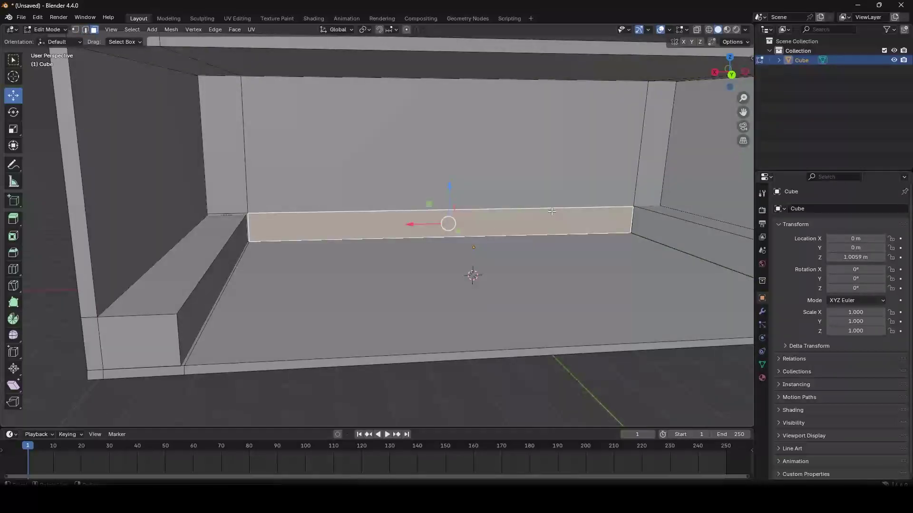
pyautogui.moveTo(551, 211); pyautogui.dragTo(330, 253, button='middle')
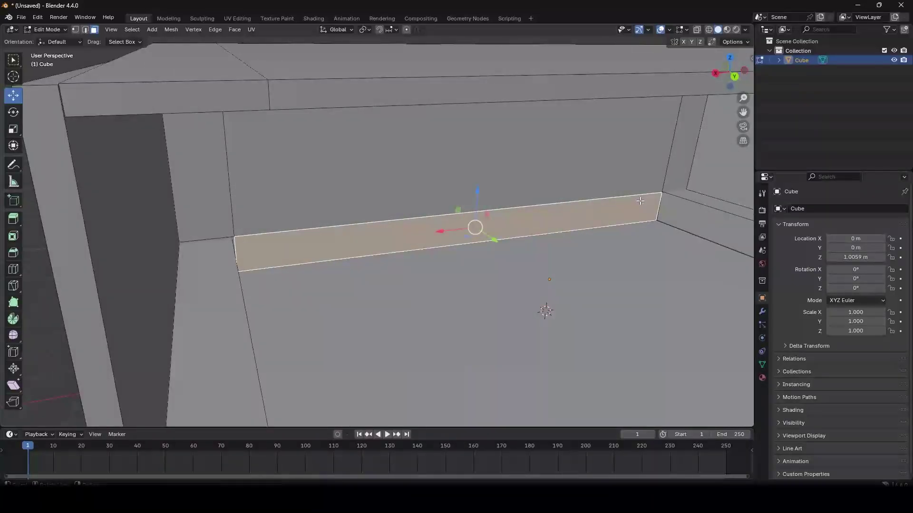
pyautogui.rightClick(528, 223)
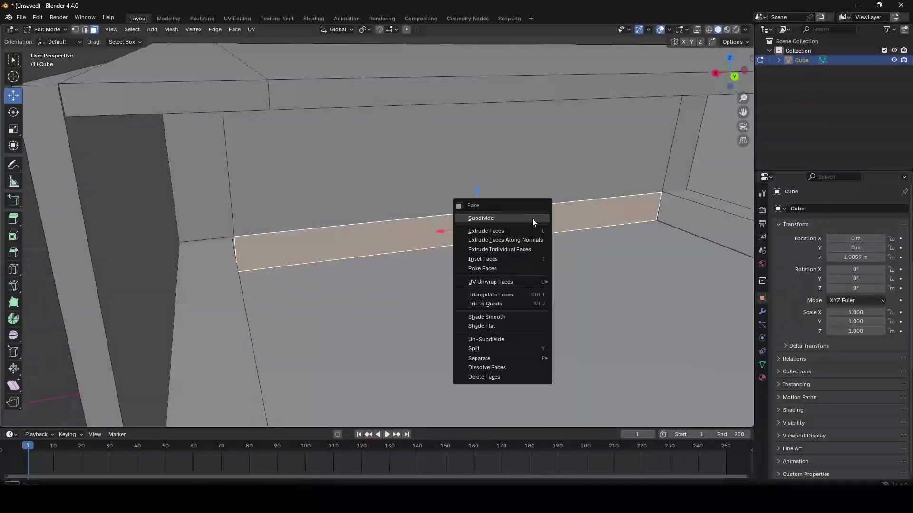
pyautogui.click(500, 231)
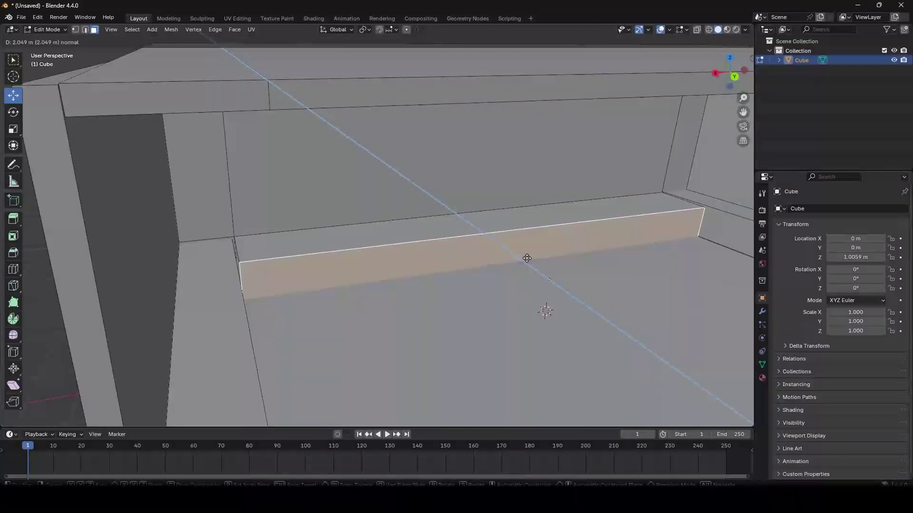
pyautogui.click(524, 257)
# - Deselect the extruded face and switch to Object Mode
pyautogui.scroll(-4, 499, 251)
pyautogui.moveTo(499, 252); pyautogui.dragTo(485, 256, button='middle')
pyautogui.click(475, 327)
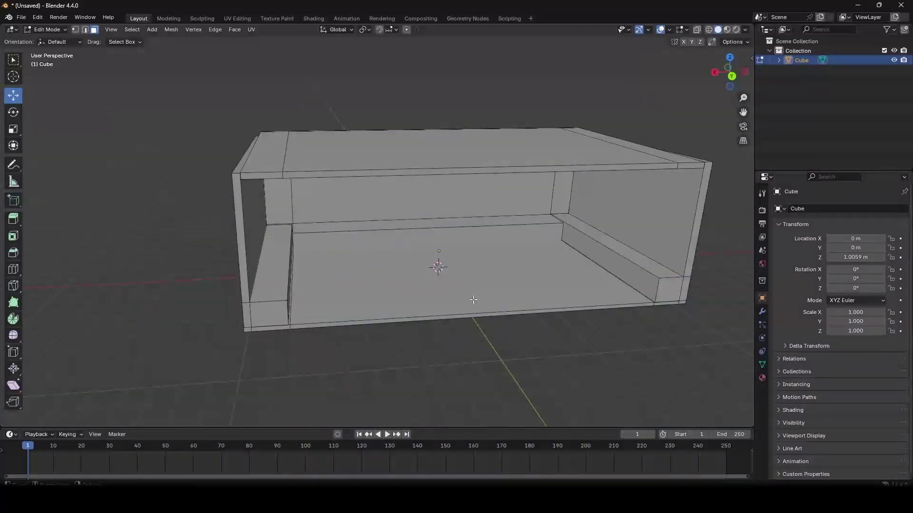
pyautogui.scroll(3, 471, 301)
pyautogui.moveTo(437, 302); pyautogui.dragTo(356, 292, button='middle')
pyautogui.scroll(-3, 357, 291)
pyautogui.moveTo(280, 192)
pyautogui.mouseDown(button='middle')
pyautogui.moveTo(270, 207)
pyautogui.moveTo(283, 206)
pyautogui.mouseUp(button='middle')
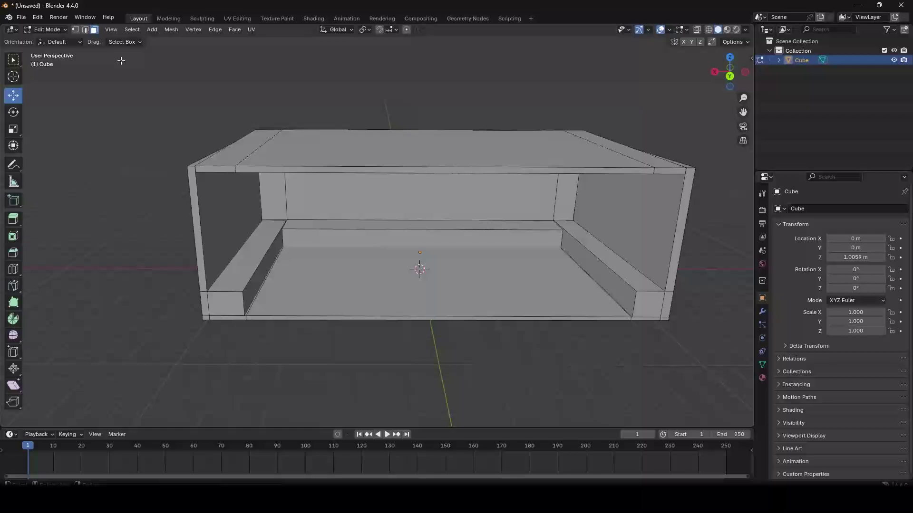
pyautogui.click(55, 30)
pyautogui.click(54, 42)
# - Examine the three benches along the room's walls from the open front and close up
pyautogui.scroll(-3, 514, 319)
pyautogui.moveTo(514, 323)
pyautogui.mouseDown(button='middle')
pyautogui.moveTo(542, 322)
pyautogui.moveTo(514, 314)
pyautogui.mouseUp(button='middle')
pyautogui.scroll(2, 515, 313)
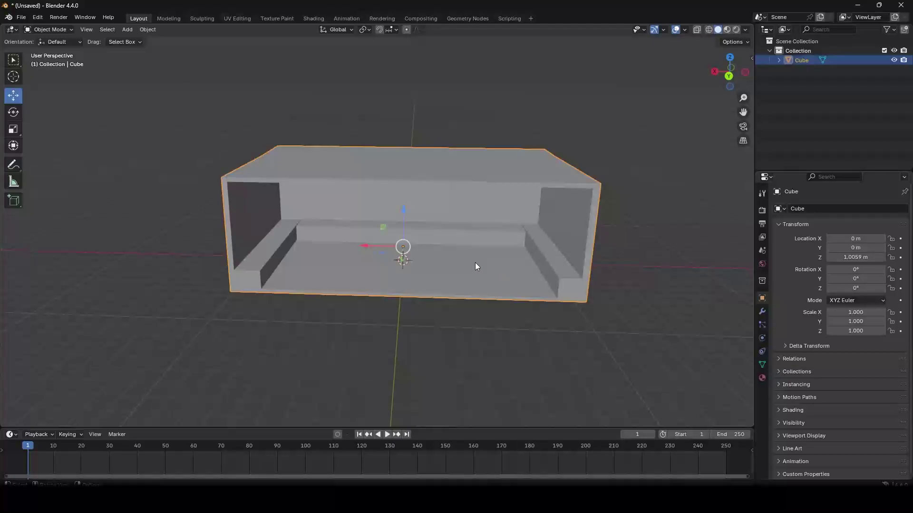
pyautogui.scroll(1, 412, 241)
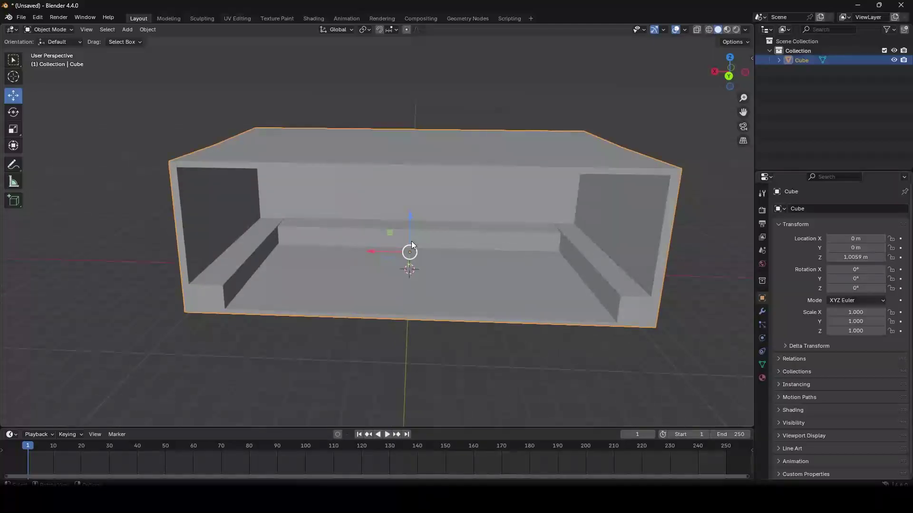
pyautogui.scroll(-1, 403, 259)
pyautogui.scroll(1, 396, 254)
pyautogui.scroll(4, 280, 215)
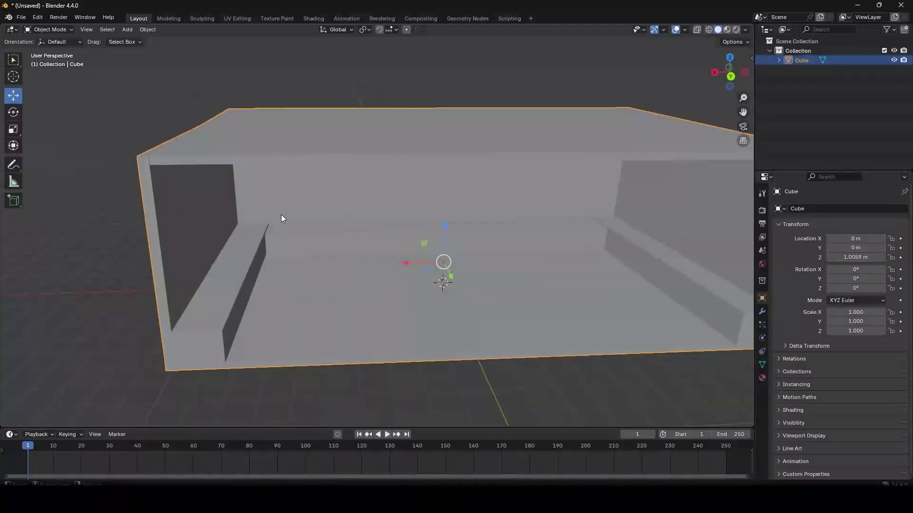
pyautogui.scroll(3, 271, 221)
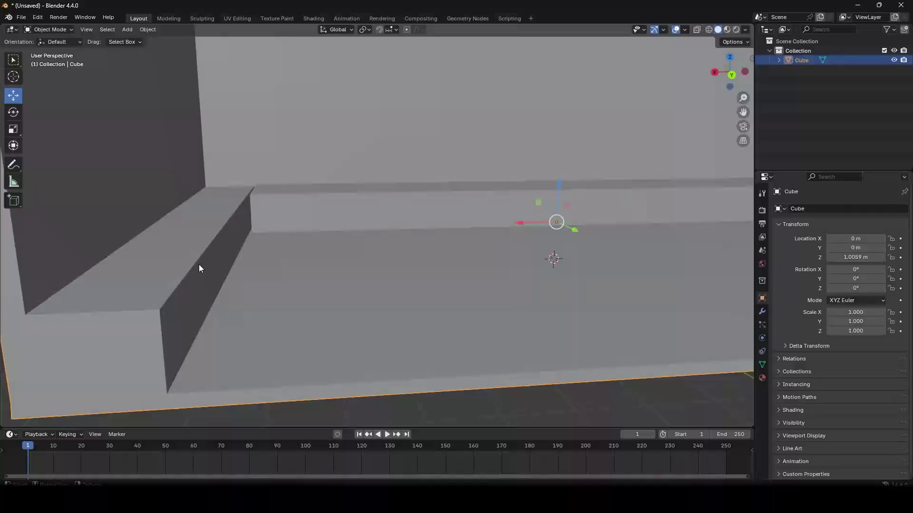
# - Add a mesh cube and move it along the Y axis to about 13.4 m, in front of the room
pyautogui.scroll(-6, 463, 267)
pyautogui.moveTo(355, 263); pyautogui.dragTo(408, 223, button='middle')
pyautogui.click(127, 29)
pyautogui.moveTo(163, 42)
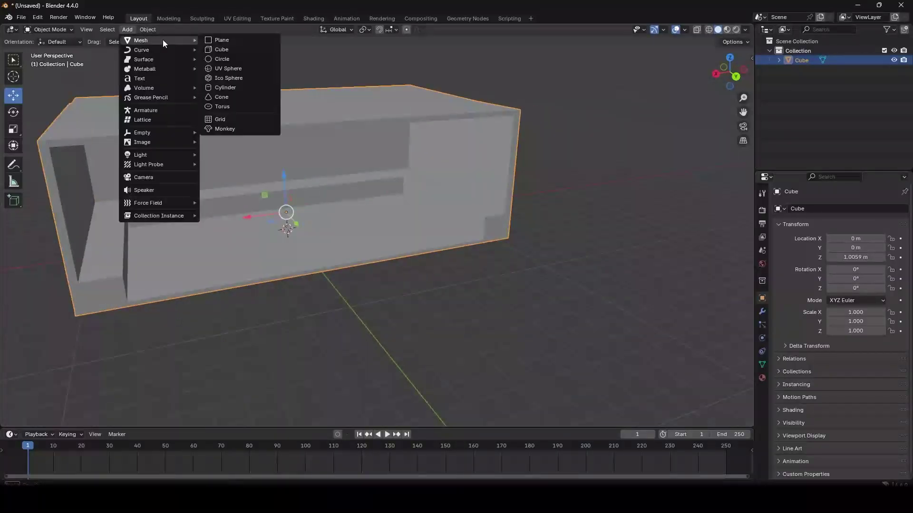
pyautogui.click(241, 50)
pyautogui.moveTo(304, 209); pyautogui.dragTo(337, 230, button='middle')
pyautogui.press('g')
pyautogui.press('y')
pyautogui.moveTo(392, 264); pyautogui.dragTo(555, 317)
# - Examine the new cube in front of the room from several angles and distances
pyautogui.scroll(2, 580, 293)
pyautogui.keyDown('shift'); pyautogui.moveTo(580, 293); pyautogui.dragTo(418, 230, button='middle'); pyautogui.keyUp('shift')
pyautogui.keyDown('shift'); pyautogui.moveTo(320, 216); pyautogui.dragTo(379, 240, button='middle'); pyautogui.keyUp('shift')
pyautogui.moveTo(390, 298)
pyautogui.mouseDown(button='middle')
pyautogui.moveTo(434, 287)
pyautogui.moveTo(346, 299)
pyautogui.moveTo(414, 300)
pyautogui.moveTo(379, 287)
pyautogui.mouseUp(button='middle')
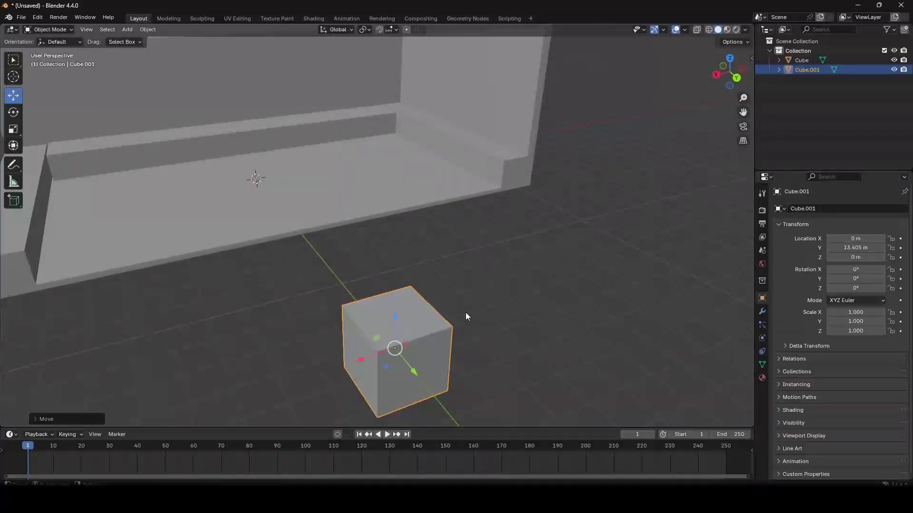
pyautogui.scroll(5, 447, 309)
pyautogui.scroll(-4, 384, 206)
pyautogui.moveTo(383, 206)
pyautogui.mouseDown(button='middle')
pyautogui.moveTo(407, 227)
pyautogui.moveTo(475, 240)
pyautogui.moveTo(344, 225)
pyautogui.moveTo(394, 232)
pyautogui.moveTo(408, 201)
pyautogui.moveTo(376, 206)
pyautogui.mouseUp(button='middle')
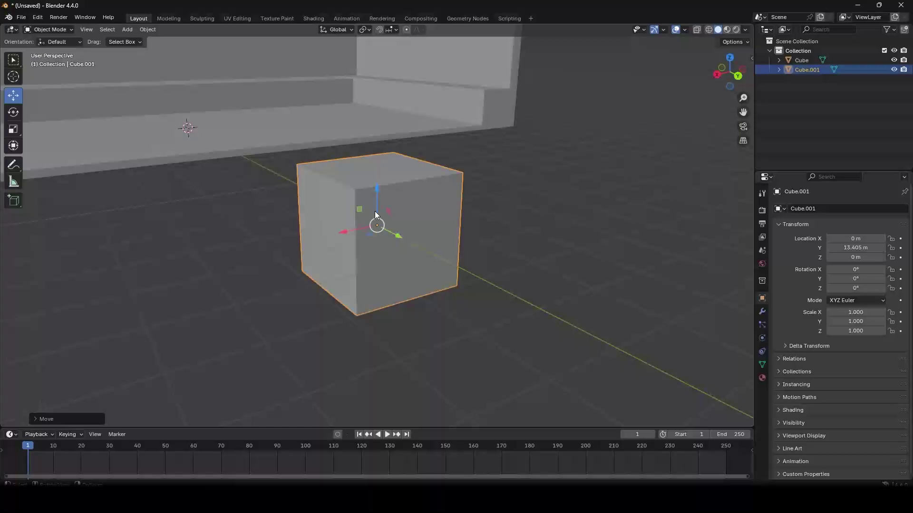
pyautogui.scroll(-2, 375, 213)
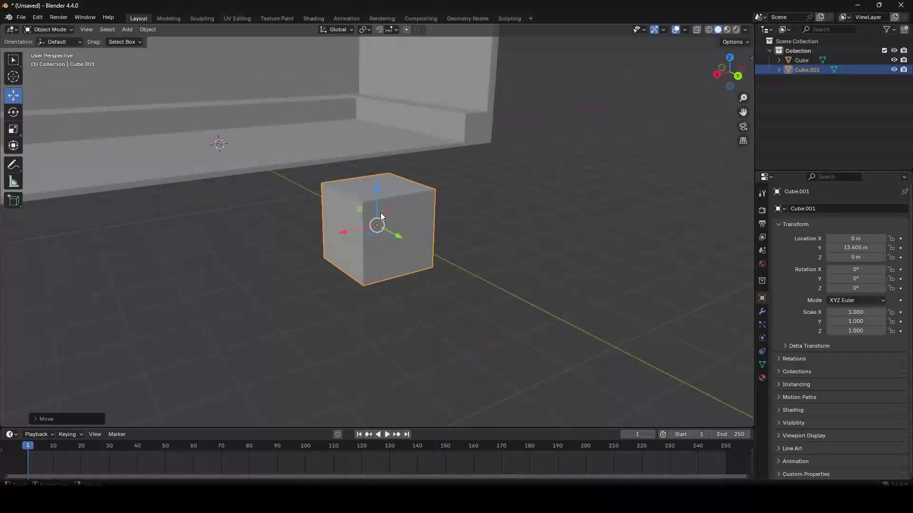
pyautogui.moveTo(380, 212); pyautogui.dragTo(429, 233, button='middle')
pyautogui.scroll(1, 434, 221)
pyautogui.scroll(2, 364, 230)
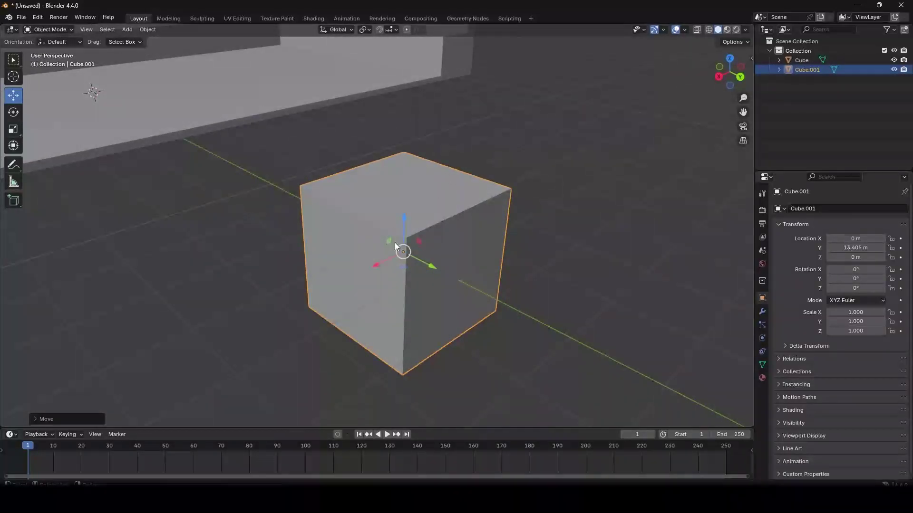
# - Select the room object and rename it as busstop
pyautogui.scroll(-5, 415, 227)
pyautogui.moveTo(430, 222); pyautogui.dragTo(333, 143, button='middle')
pyautogui.click(318, 131)
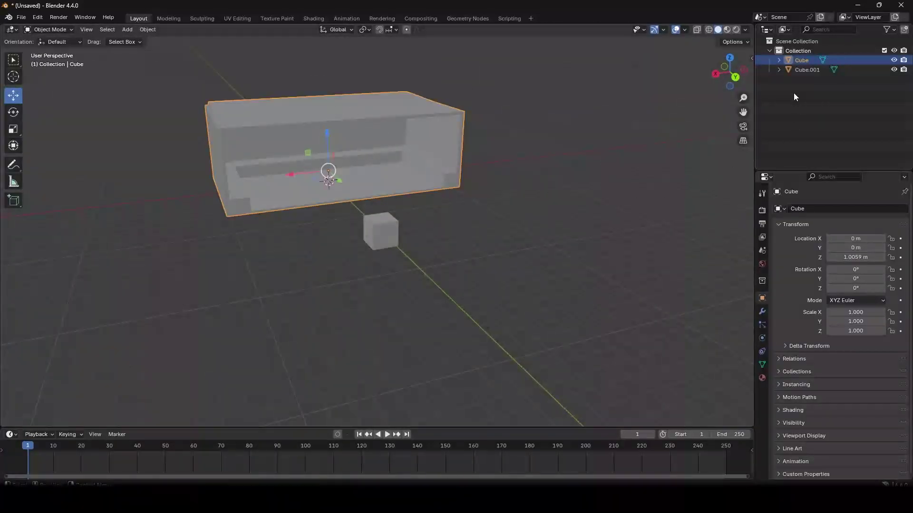
pyautogui.doubleClick(801, 61)
pyautogui.write('busstop')
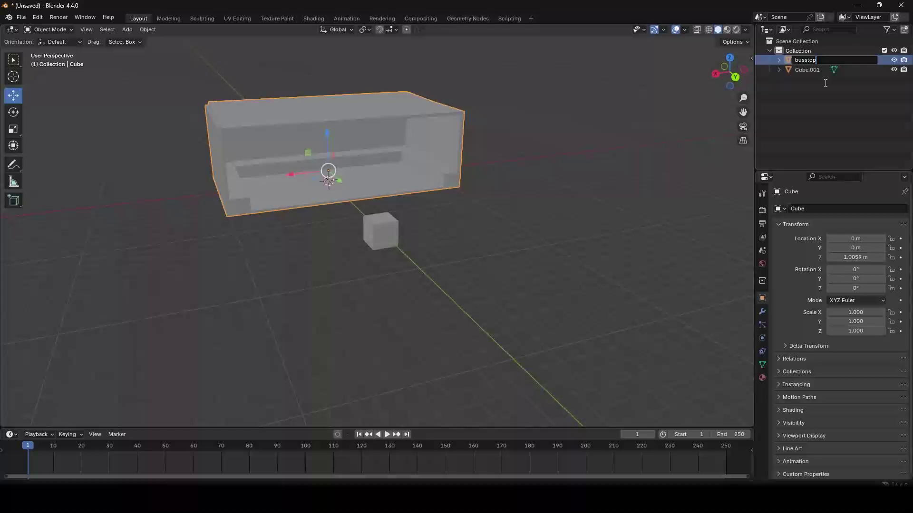
pyautogui.press('Return')
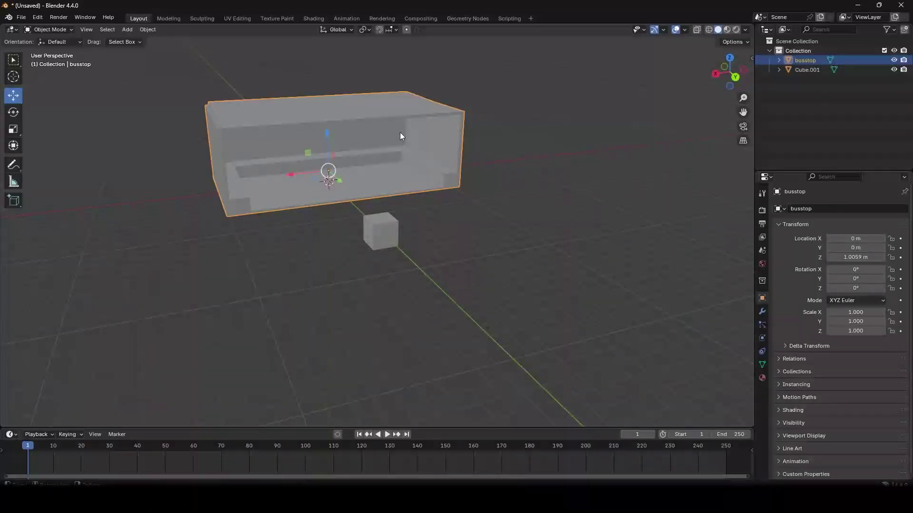
# - Select the small cube in front of the bus stop and switch it to Edit Mode
pyautogui.click(801, 70)
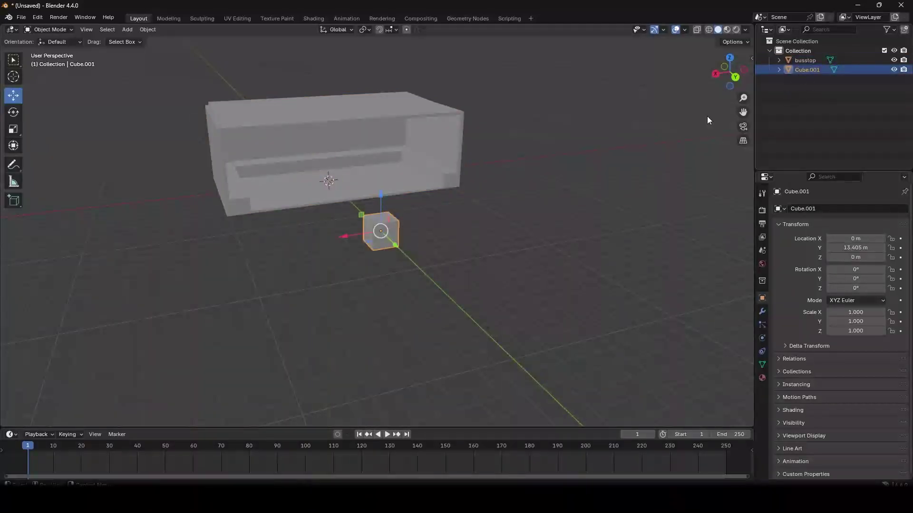
pyautogui.scroll(6, 412, 238)
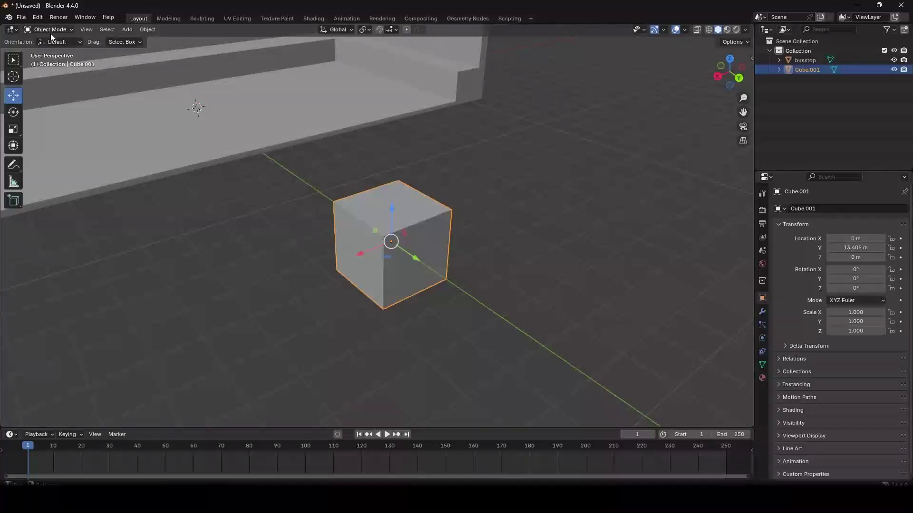
pyautogui.click(53, 31)
pyautogui.click(57, 50)
pyautogui.scroll(3, 440, 196)
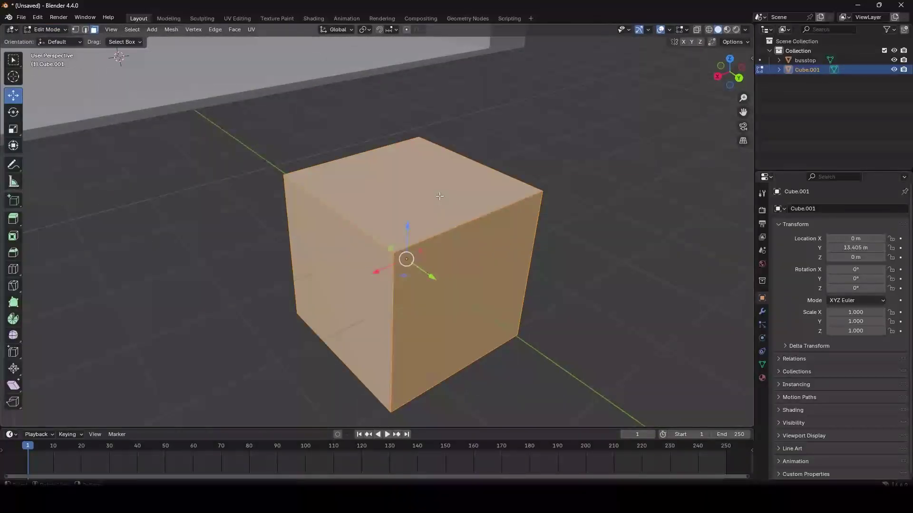
# - Switch to edge selection and select the cube's upper edge on the side facing away from the bus stop
pyautogui.click(87, 29)
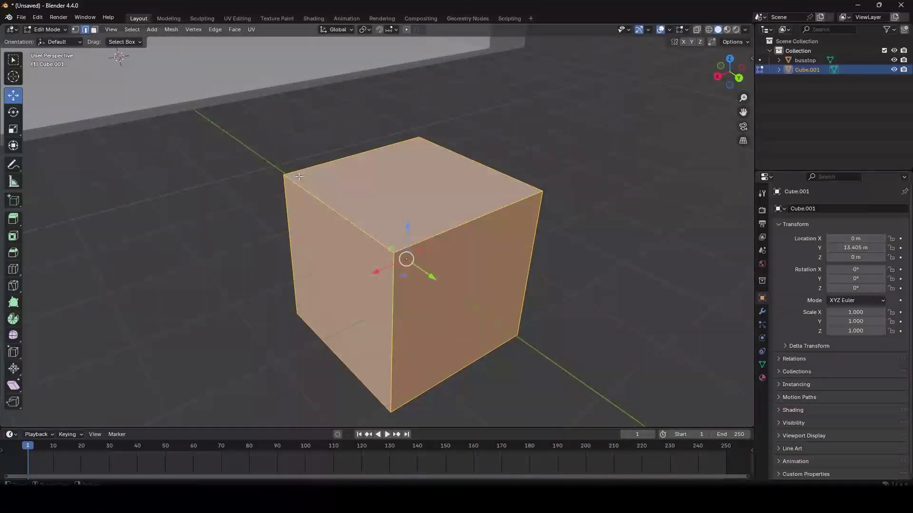
pyautogui.click(477, 228)
pyautogui.moveTo(477, 228); pyautogui.dragTo(425, 221, button='middle')
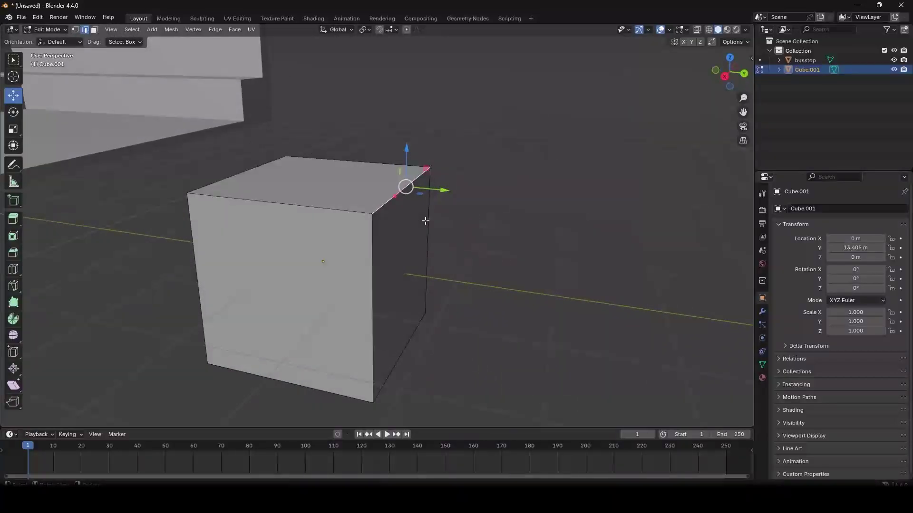
pyautogui.scroll(-3, 425, 221)
pyautogui.moveTo(428, 198)
pyautogui.mouseDown()
pyautogui.moveTo(507, 202)
pyautogui.moveTo(394, 200)
pyautogui.moveTo(435, 207)
pyautogui.mouseUp()
pyautogui.scroll(1, 411, 205)
pyautogui.moveTo(408, 206); pyautogui.dragTo(378, 222, button='middle')
pyautogui.scroll(2, 352, 221)
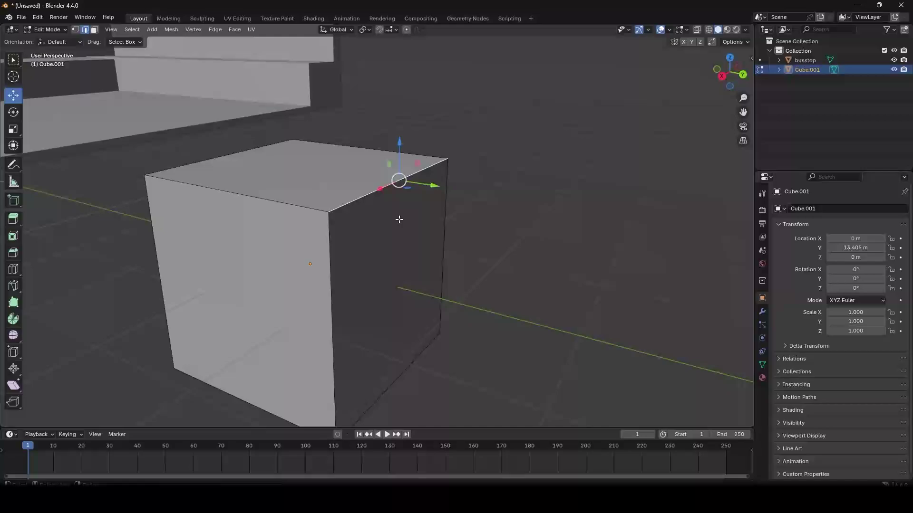
pyautogui.scroll(1, 382, 223)
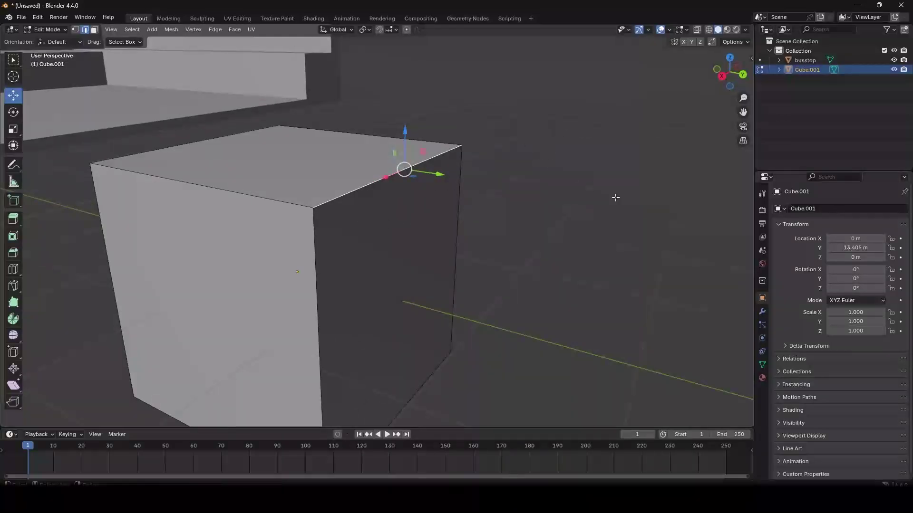
# - Reselect the cube's upper edge and look up Bevel Edges among the edge operations
pyautogui.click(562, 211)
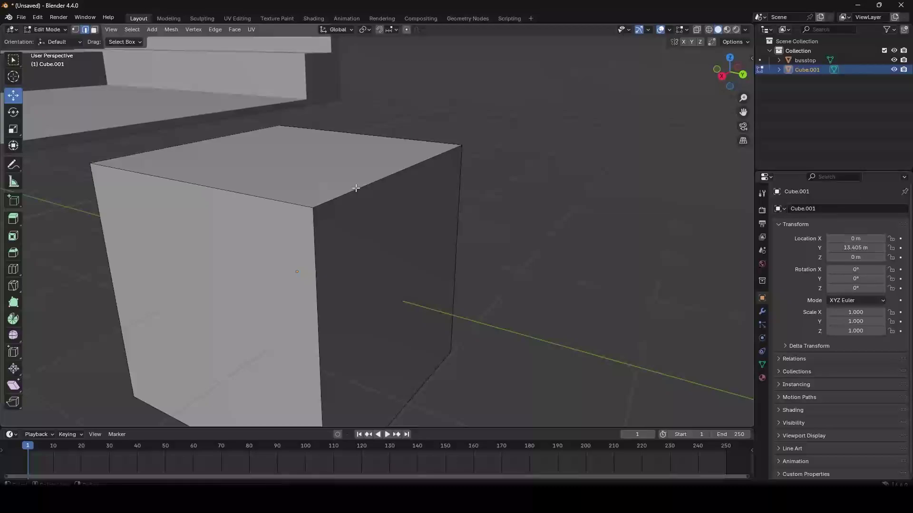
pyautogui.click(356, 188)
pyautogui.scroll(1, 383, 210)
pyautogui.scroll(-2, 357, 203)
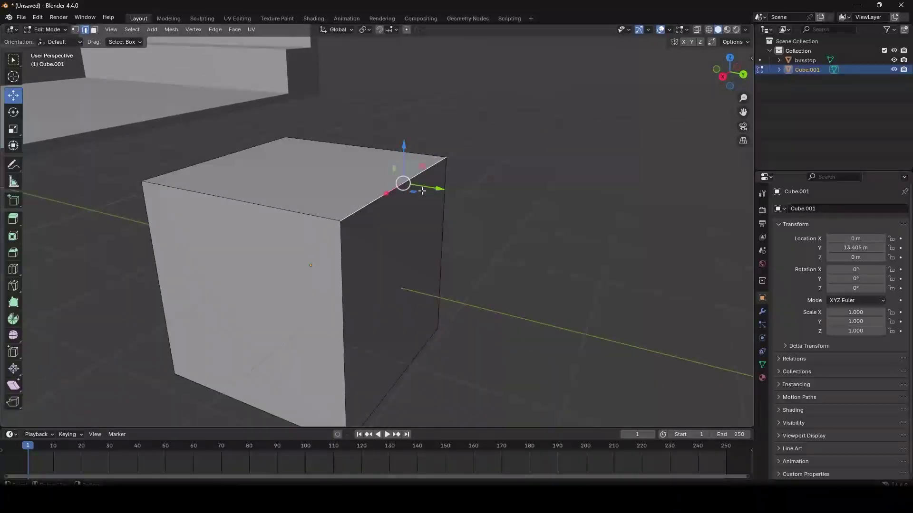
pyautogui.hotkey('ctrl', 'e')
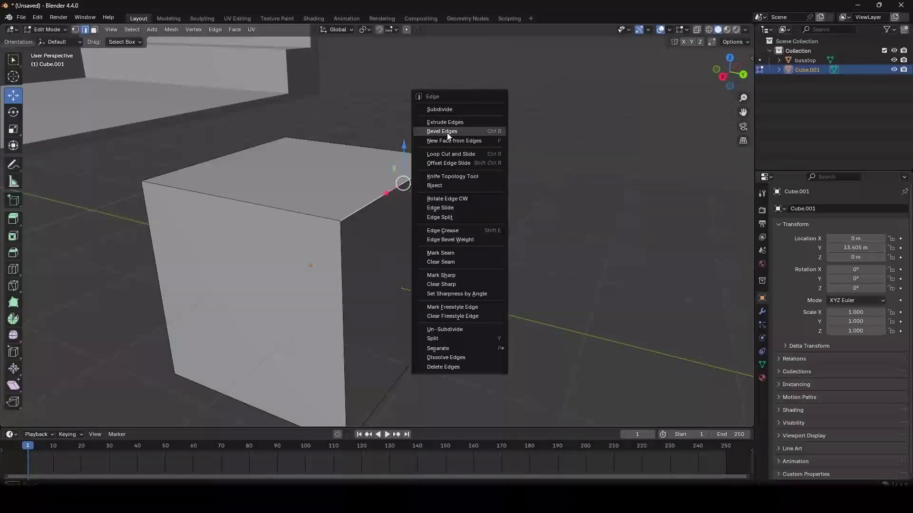
pyautogui.click(492, 133)
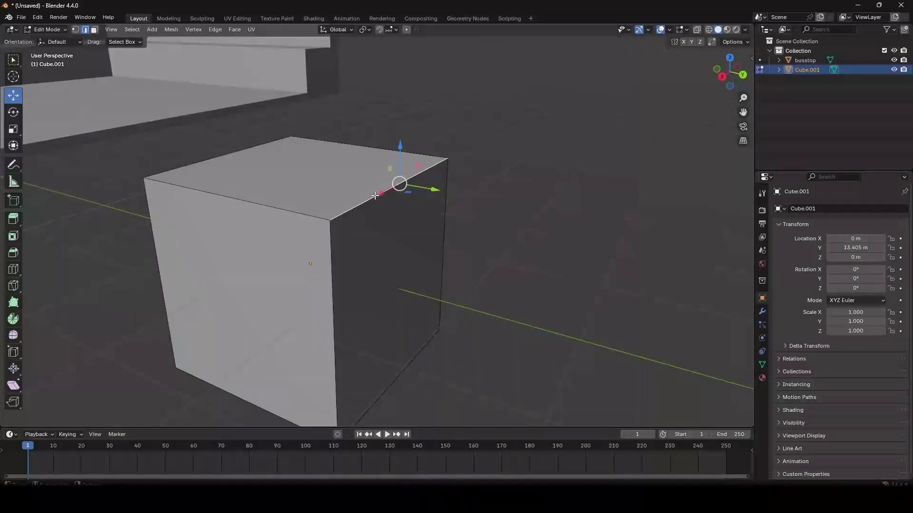
pyautogui.moveTo(507, 166); pyautogui.dragTo(492, 174, button='middle')
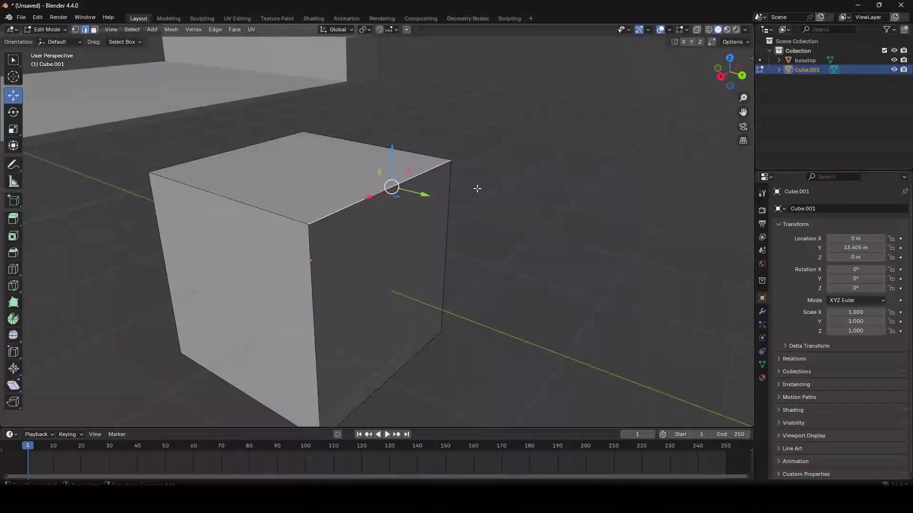
# - Bevel the selected upper edge with at least 33 segments into a narrow rounding and clear the selection
pyautogui.hotkey('ctrl', 'b')
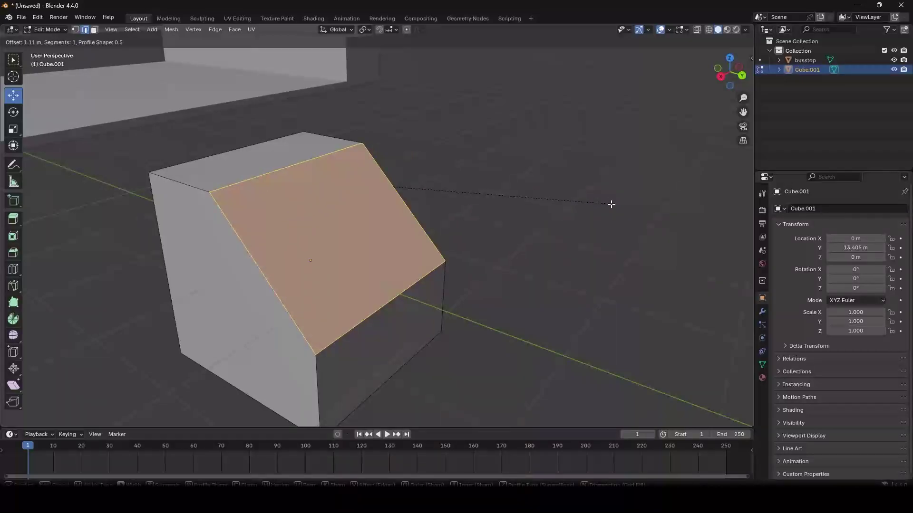
pyautogui.scroll(2, 610, 205)
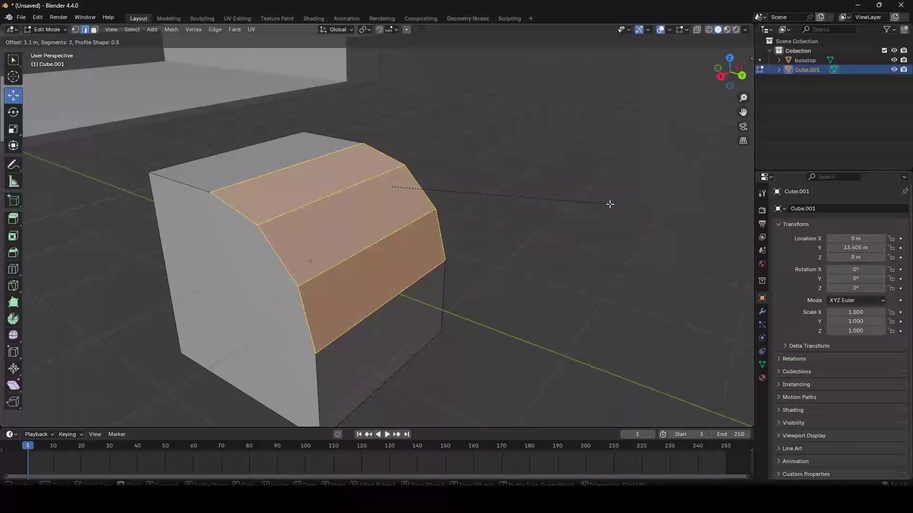
pyautogui.scroll(14, 610, 204)
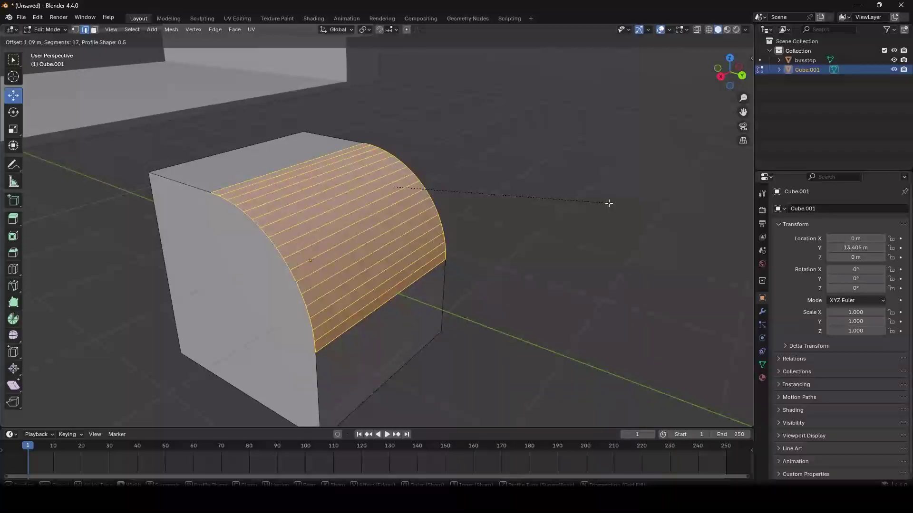
pyautogui.scroll(16, 609, 204)
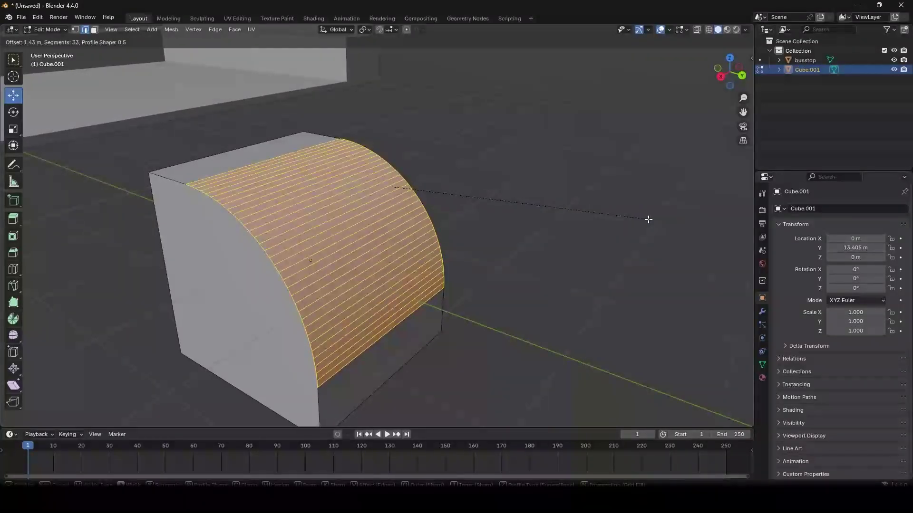
pyautogui.scroll(3, 650, 220)
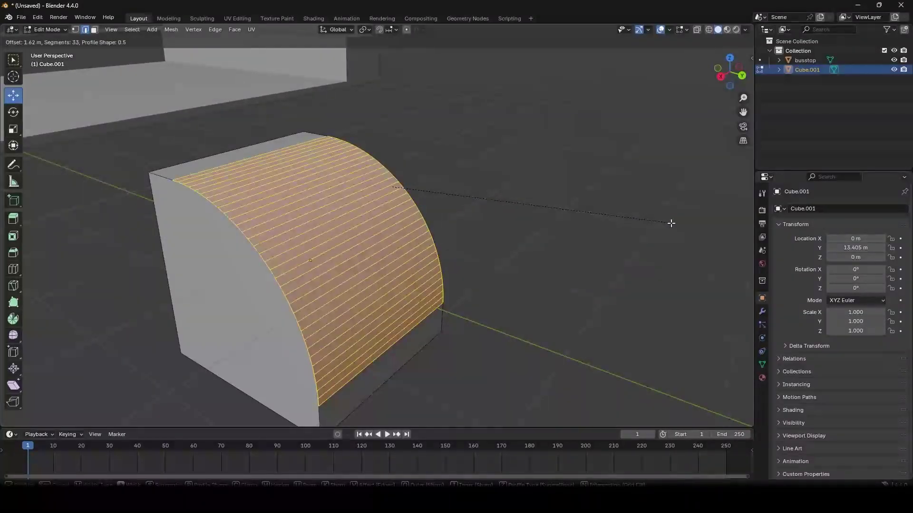
pyautogui.click(499, 197)
pyautogui.scroll(2, 498, 165)
pyautogui.moveTo(497, 165); pyautogui.dragTo(485, 180, button='middle')
pyautogui.click(532, 155)
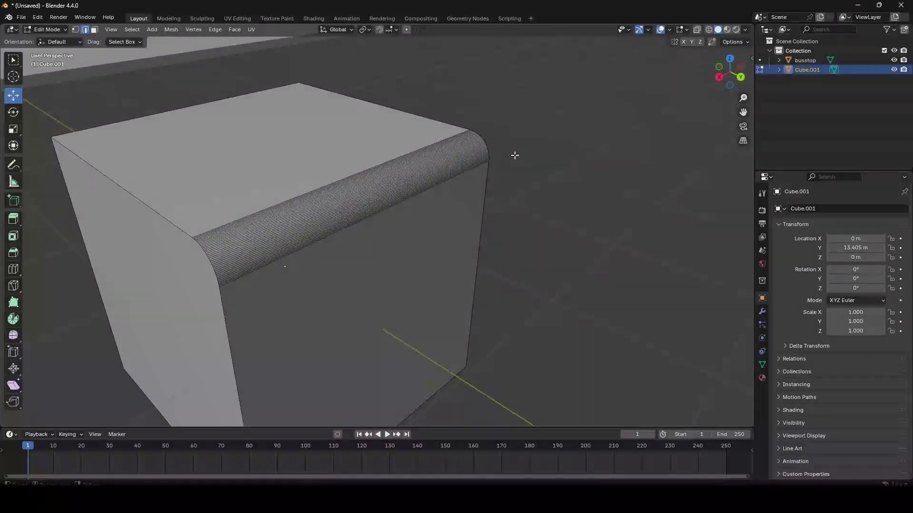
# - Inspect the rounded edge from the side and undo its bevel
pyautogui.moveTo(487, 148); pyautogui.dragTo(536, 149, button='middle')
pyautogui.scroll(-3, 533, 142)
pyautogui.scroll(-3, 448, 173)
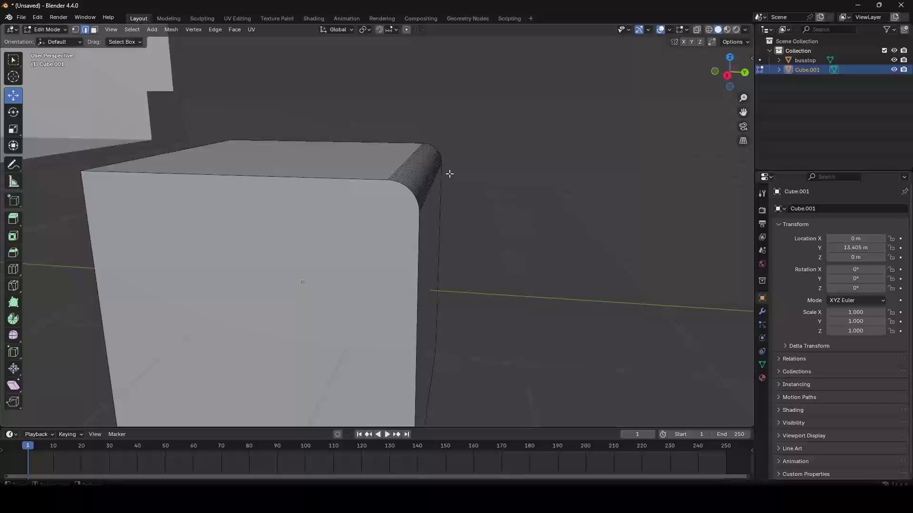
pyautogui.moveTo(293, 186); pyautogui.dragTo(371, 183, button='middle')
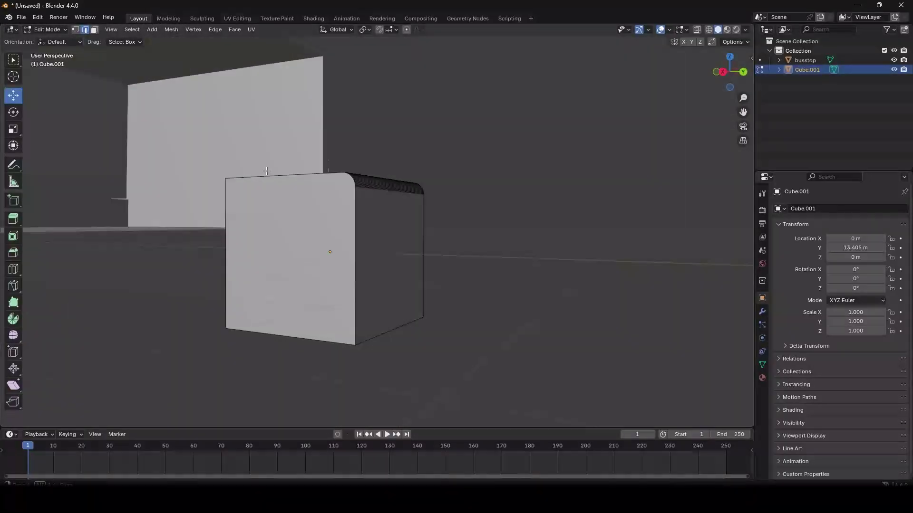
pyautogui.scroll(5, 383, 183)
pyautogui.hotkey('ctrl', 'z')
pyautogui.scroll(-3, 452, 193)
pyautogui.moveTo(452, 193); pyautogui.dragTo(460, 206, button='middle')
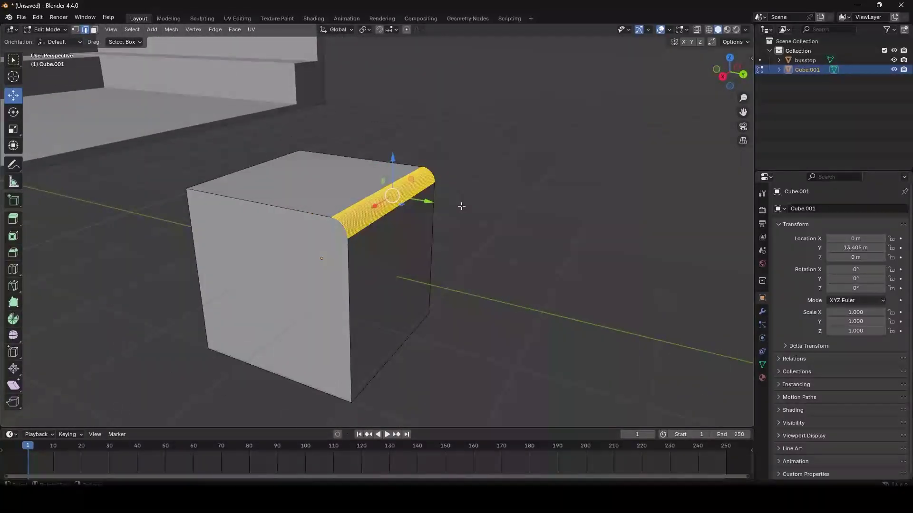
pyautogui.hotkey('ctrl', 'z')
pyautogui.moveTo(407, 182); pyautogui.dragTo(402, 207, button='middle')
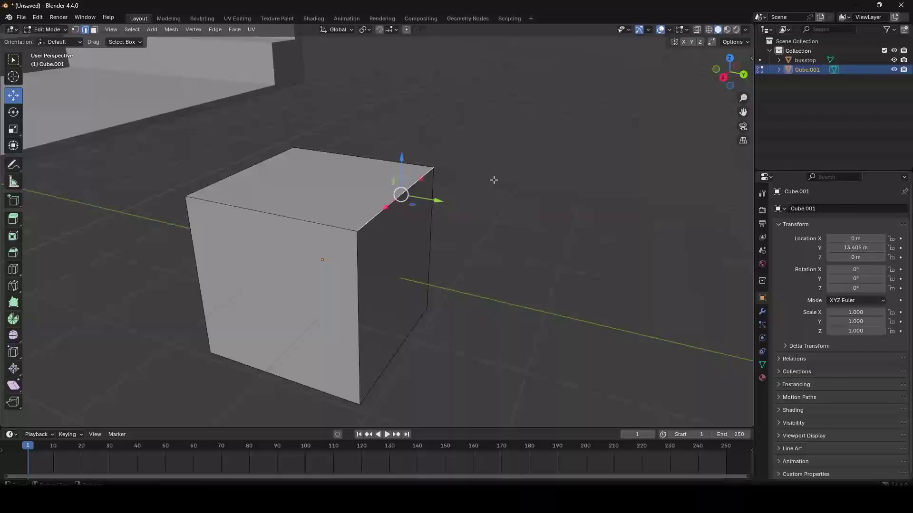
# - Bevel the same upper edge again, trying different segment counts and settling on about 16 segments
pyautogui.moveTo(493, 179)
pyautogui.mouseDown(button='middle')
pyautogui.moveTo(464, 202)
pyautogui.moveTo(486, 192)
pyautogui.mouseUp(button='middle')
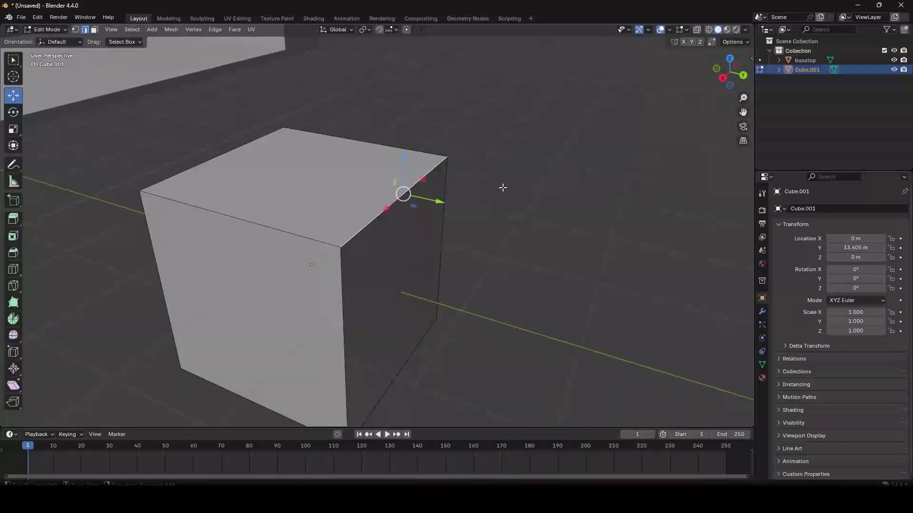
pyautogui.hotkey('ctrl', 'b')
pyautogui.scroll(20, 560, 207)
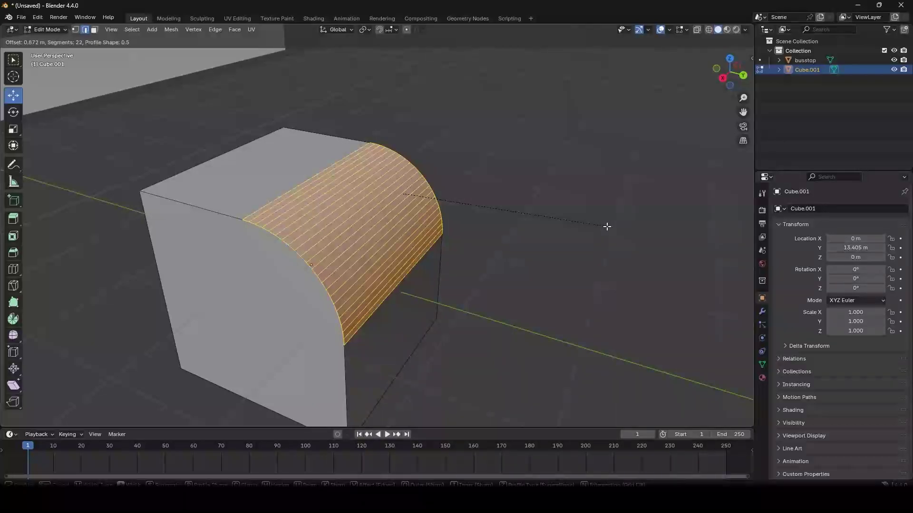
pyautogui.scroll(-1, 606, 226)
pyautogui.scroll(-9, 607, 227)
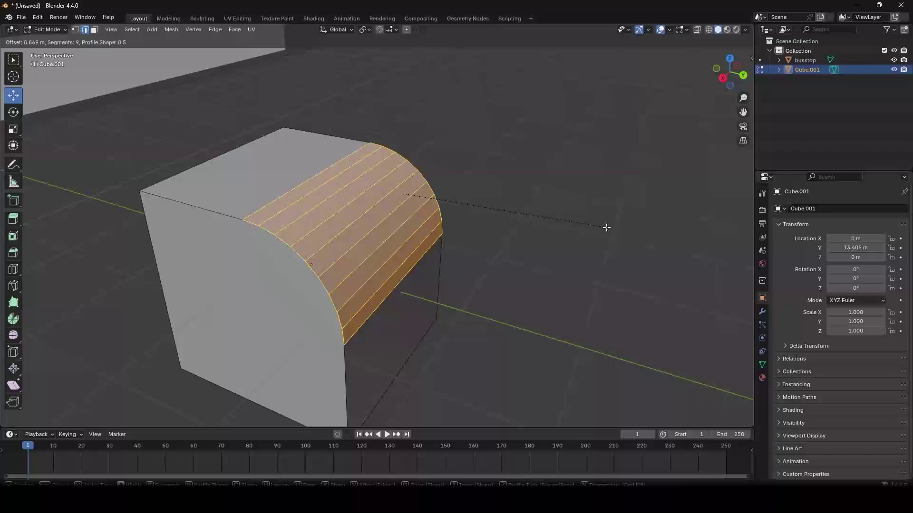
pyautogui.scroll(20, 606, 227)
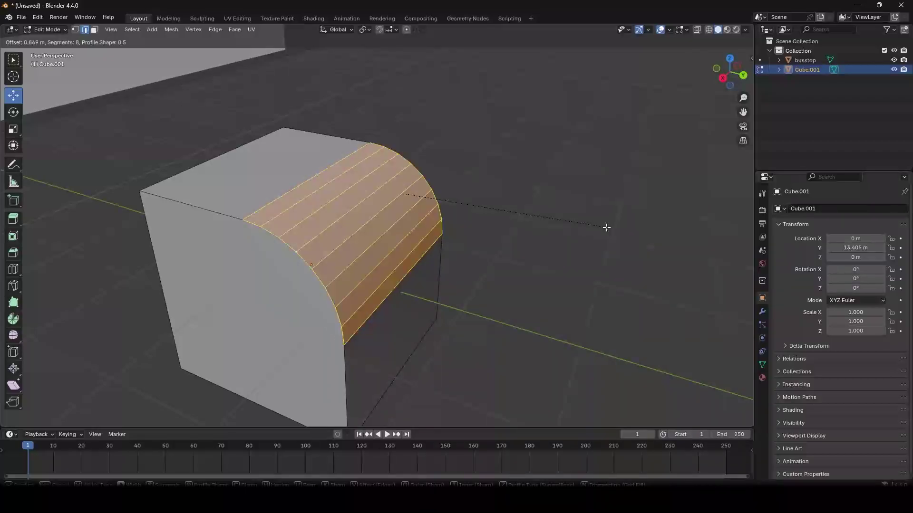
pyautogui.scroll(-5, 605, 227)
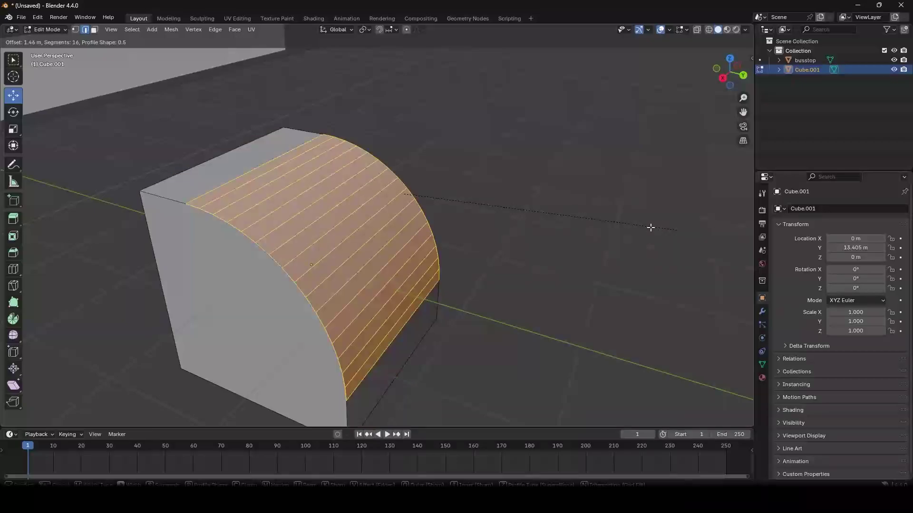
pyautogui.click(544, 206)
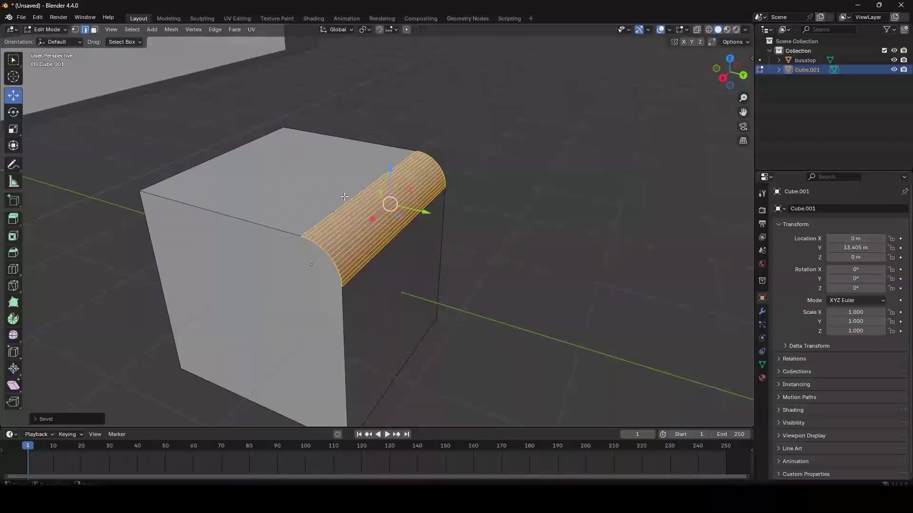
# - Select the cube's opposite upper edge and its lower front edge in turn, one at a time
pyautogui.click(211, 163)
pyautogui.scroll(-3, 212, 159)
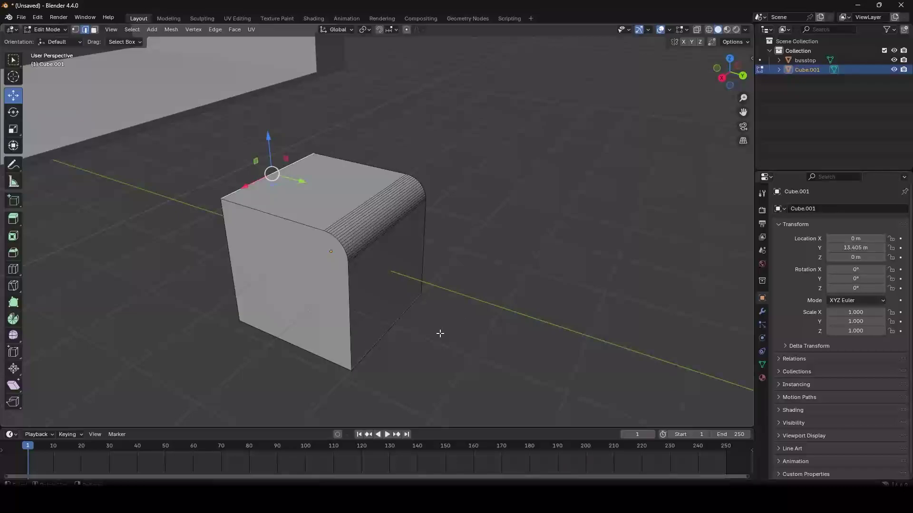
pyautogui.click(407, 321)
pyautogui.click(275, 172)
pyautogui.click(394, 318)
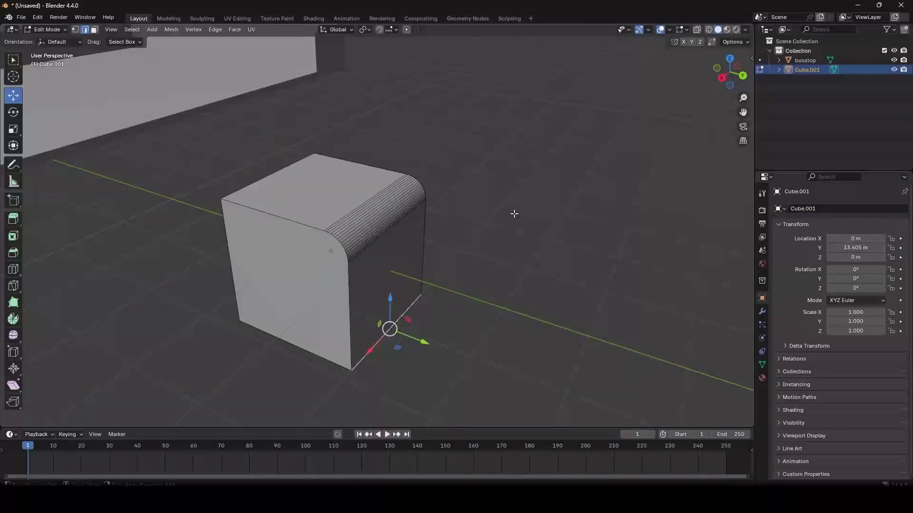
# - Undo the edge selections and the second bevel, and clear the selection
pyautogui.hotkey('ctrl', 'z')
pyautogui.hotkey('ctrl', 'z')
pyautogui.hotkey('ctrl', 'z')
pyautogui.hotkey('ctrl', 'z')
pyautogui.click(501, 192)
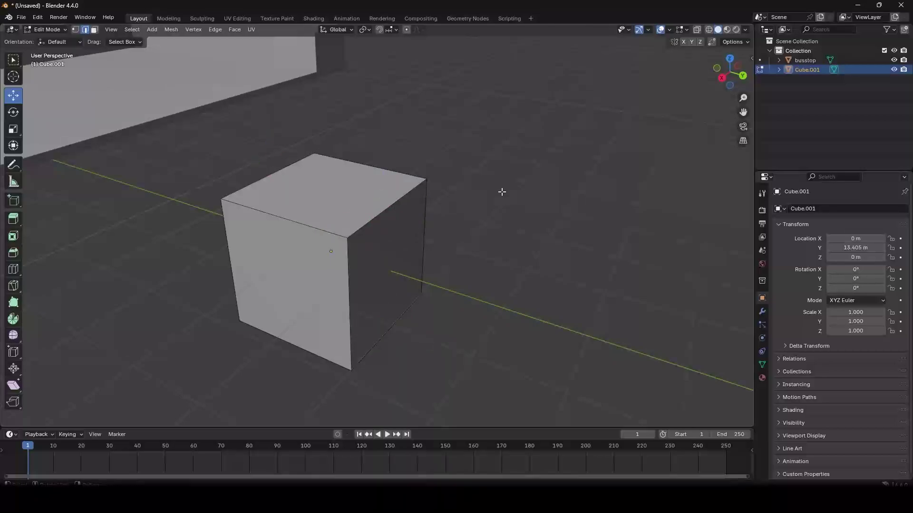
# - Select the cube's two opposite upper edges and a lower edge individually, each replacing the previous selection
pyautogui.click(379, 216)
pyautogui.moveTo(335, 249); pyautogui.dragTo(349, 255, button='middle')
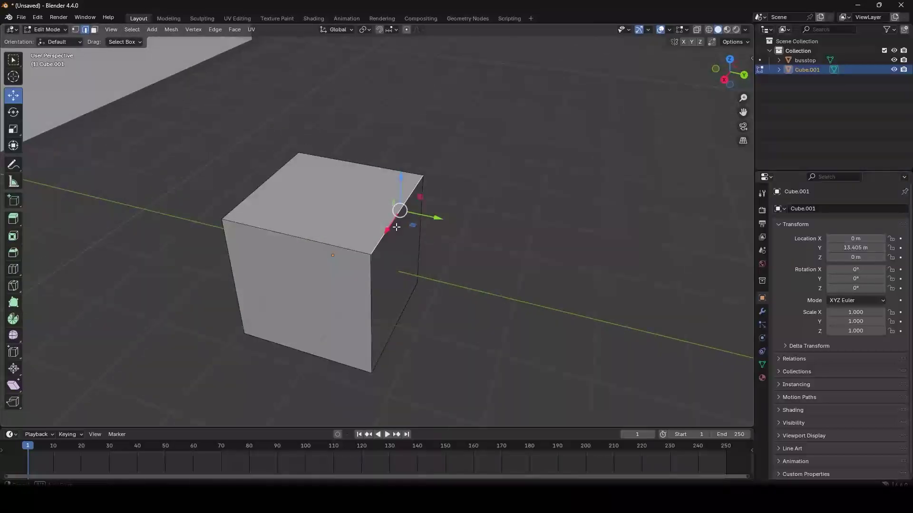
pyautogui.click(269, 185)
pyautogui.click(390, 216)
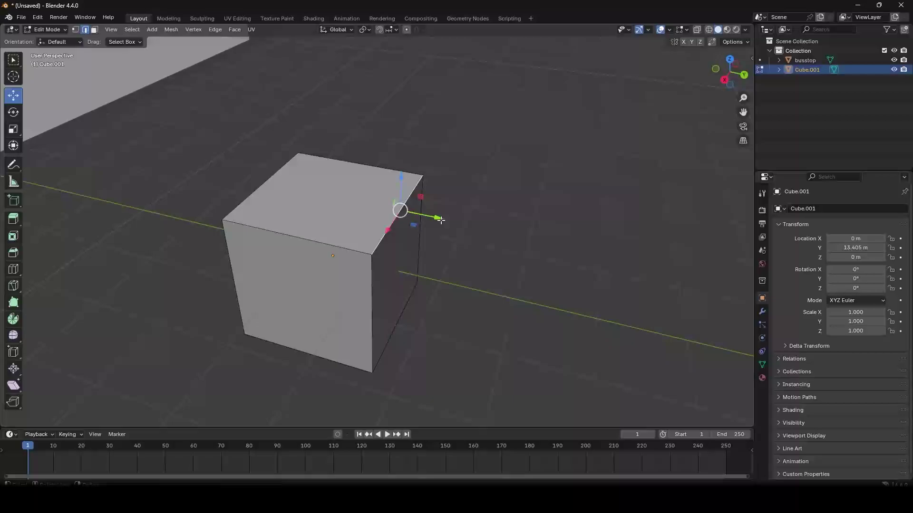
pyautogui.click(265, 182)
pyautogui.click(407, 304)
pyautogui.click(397, 226)
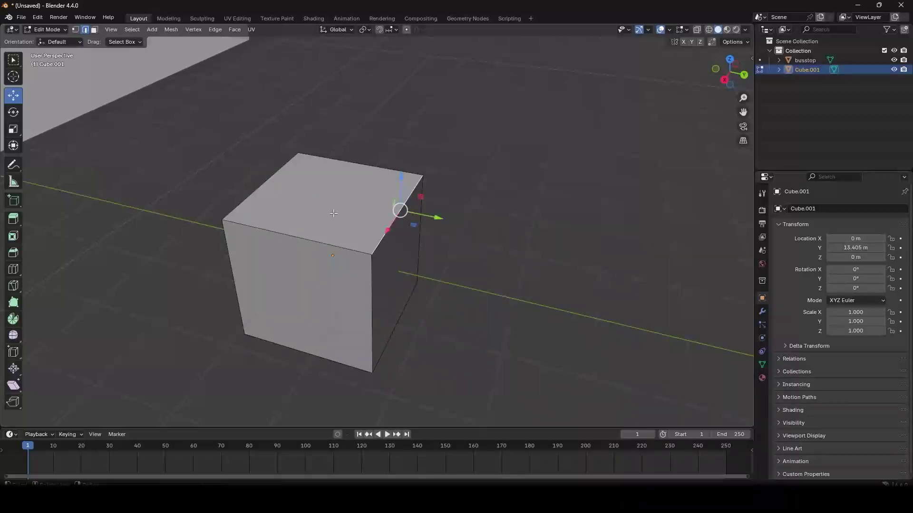
pyautogui.click(271, 181)
# - From the cube's other side, select several edges one by one, ending with the upper edge on the +X side
pyautogui.moveTo(401, 251); pyautogui.dragTo(475, 258, button='middle')
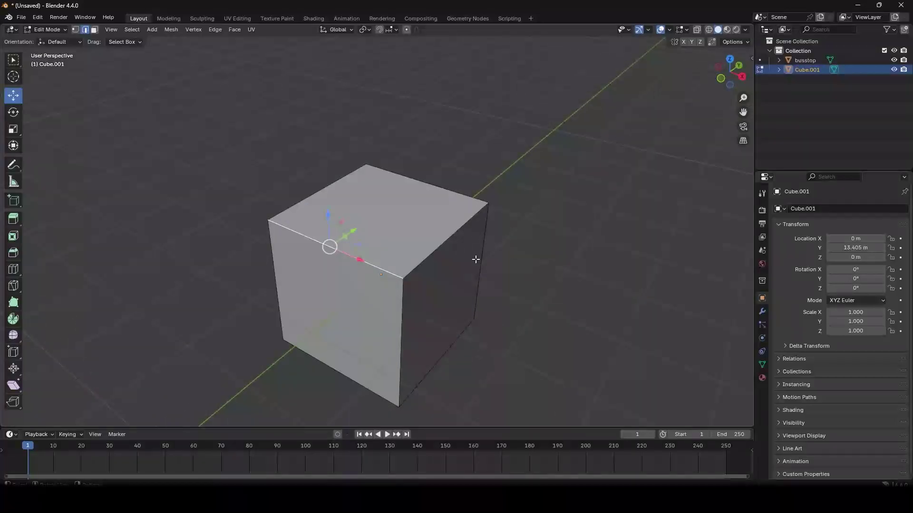
pyautogui.click(433, 184)
pyautogui.click(450, 238)
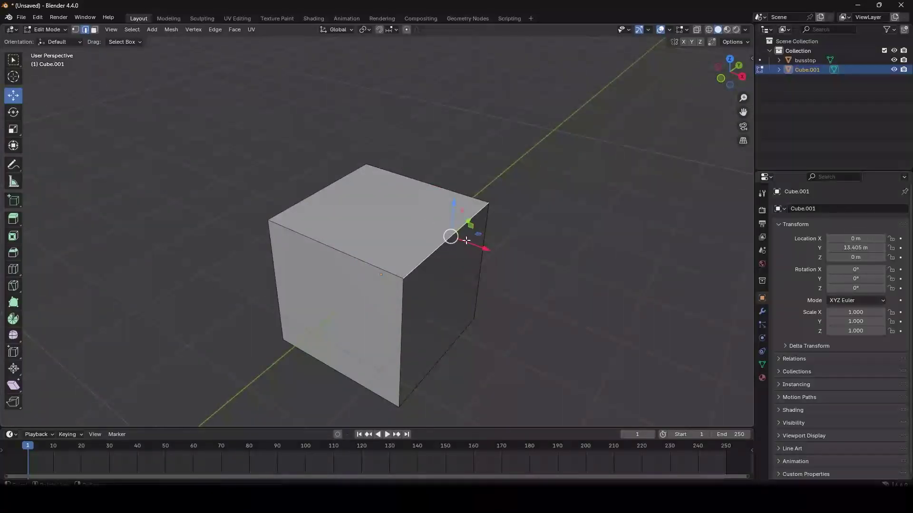
pyautogui.click(328, 192)
pyautogui.moveTo(433, 284); pyautogui.dragTo(444, 332, button='middle')
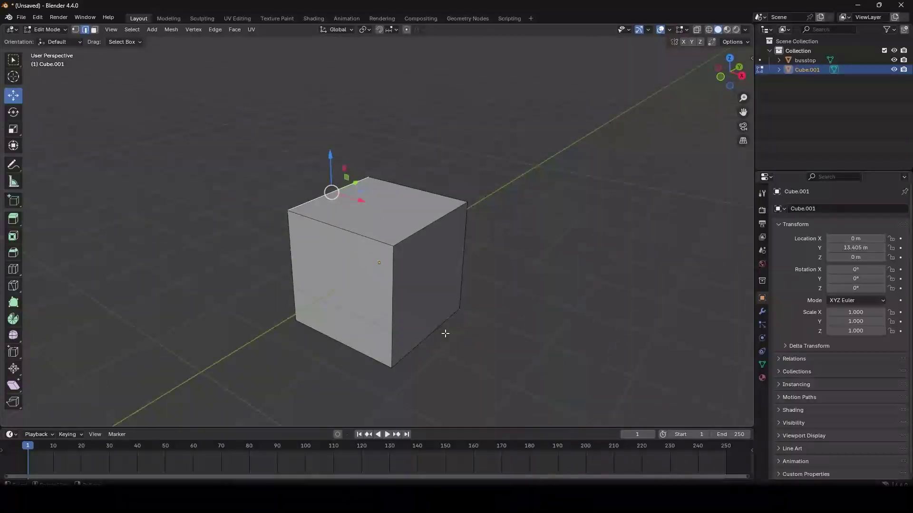
pyautogui.click(442, 334)
pyautogui.click(424, 233)
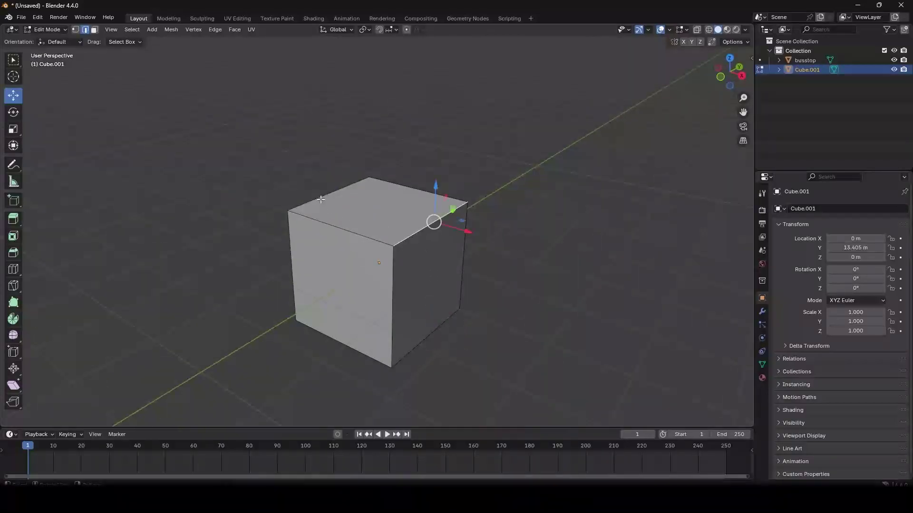
# - Alternate the single-edge selection between the cube's -X upper edge and its +X lower edge
pyautogui.click(321, 199)
pyautogui.click(432, 326)
pyautogui.click(348, 199)
pyautogui.click(431, 325)
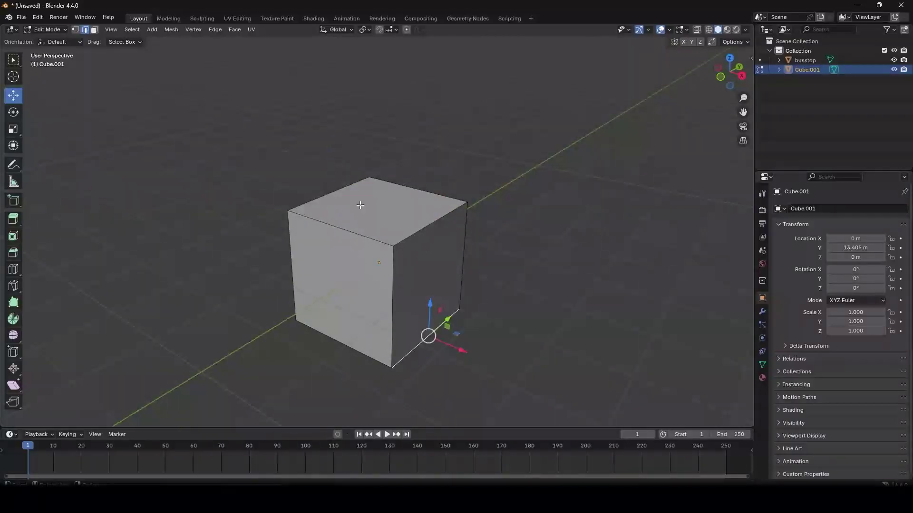
pyautogui.click(340, 192)
pyautogui.click(435, 327)
pyautogui.click(346, 198)
pyautogui.click(438, 326)
pyautogui.click(343, 196)
# - Bevel the cube's upper +X edge with an offset of about 1.5 m, trying different segment counts and settling on 8
pyautogui.click(430, 228)
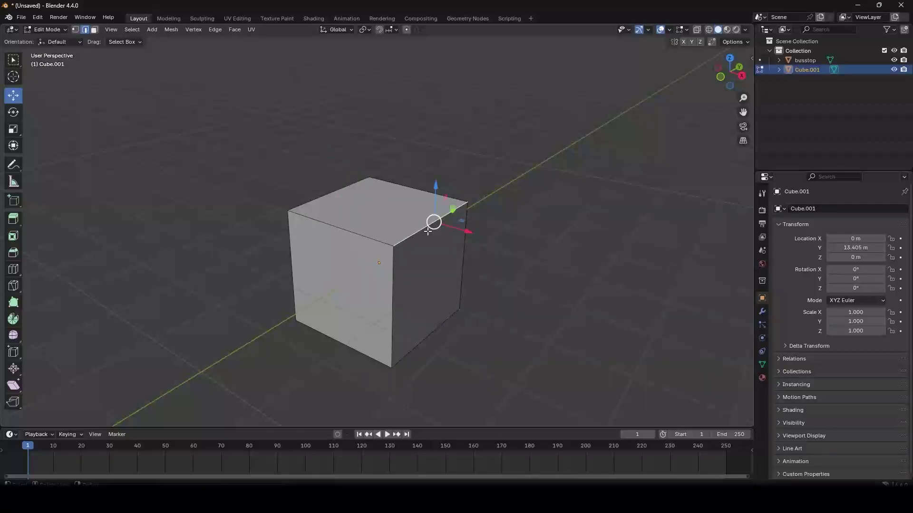
pyautogui.scroll(3, 467, 231)
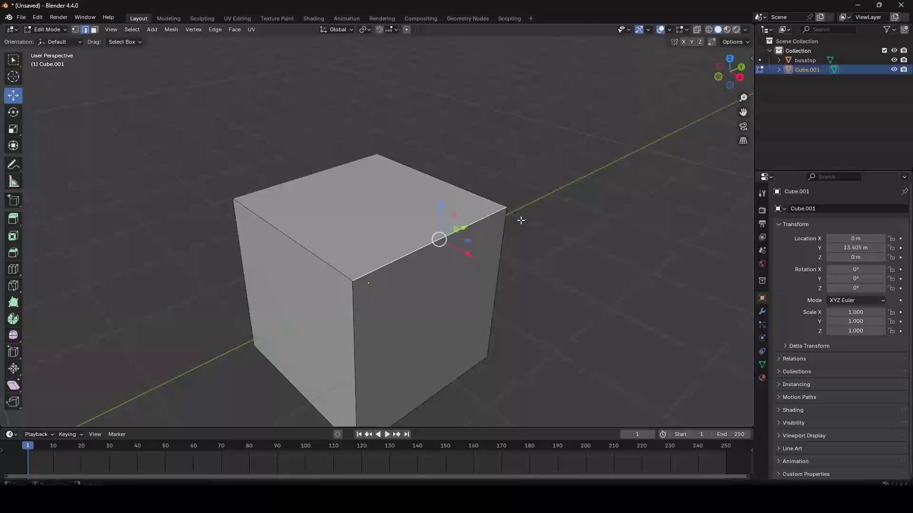
pyautogui.hotkey('ctrl', 'b')
pyautogui.scroll(15, 576, 255)
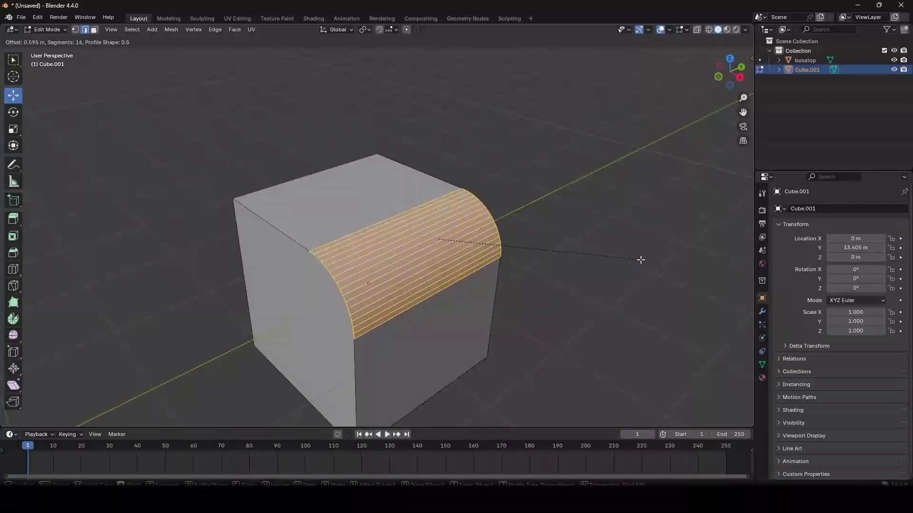
pyautogui.scroll(-8, 675, 272)
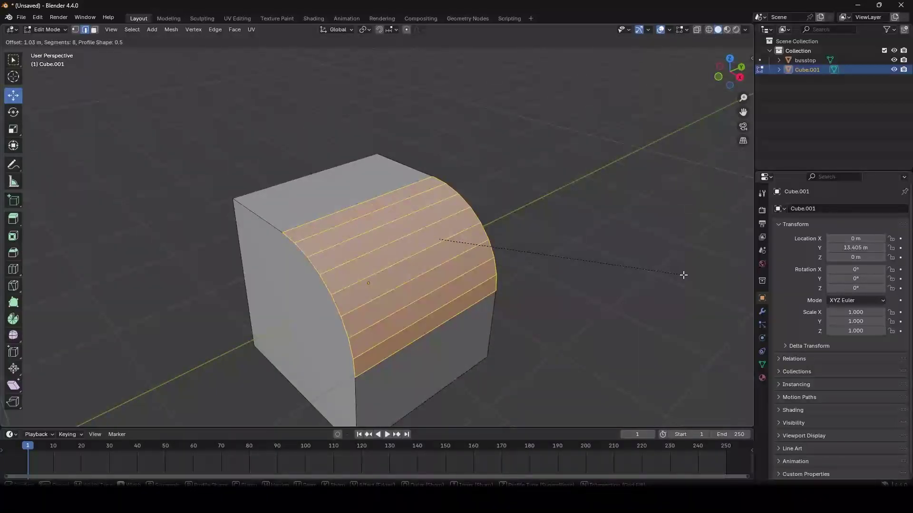
pyautogui.scroll(-7, 681, 275)
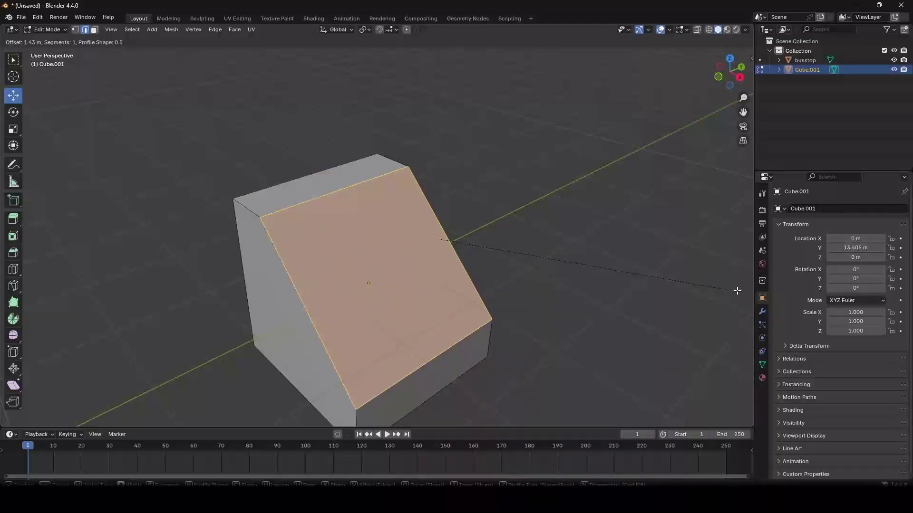
pyautogui.scroll(3, 695, 289)
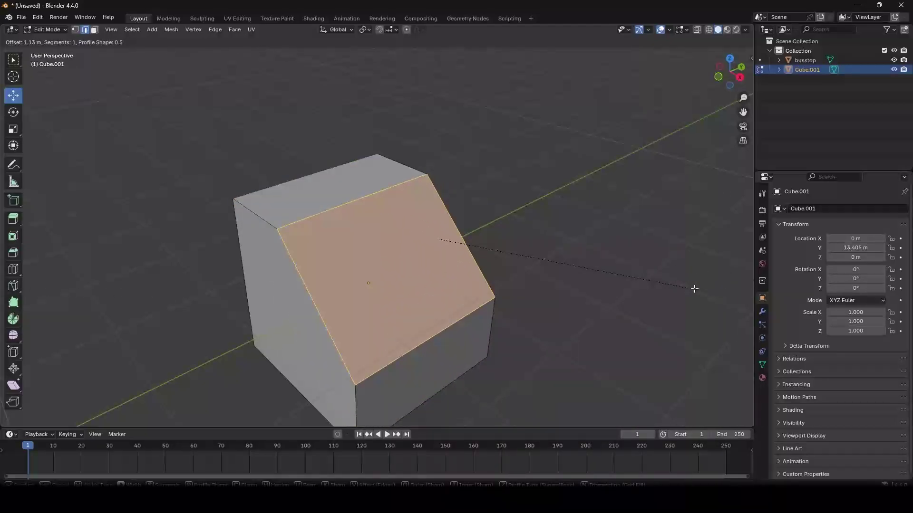
pyautogui.scroll(12, 704, 290)
pyautogui.scroll(-8, 739, 293)
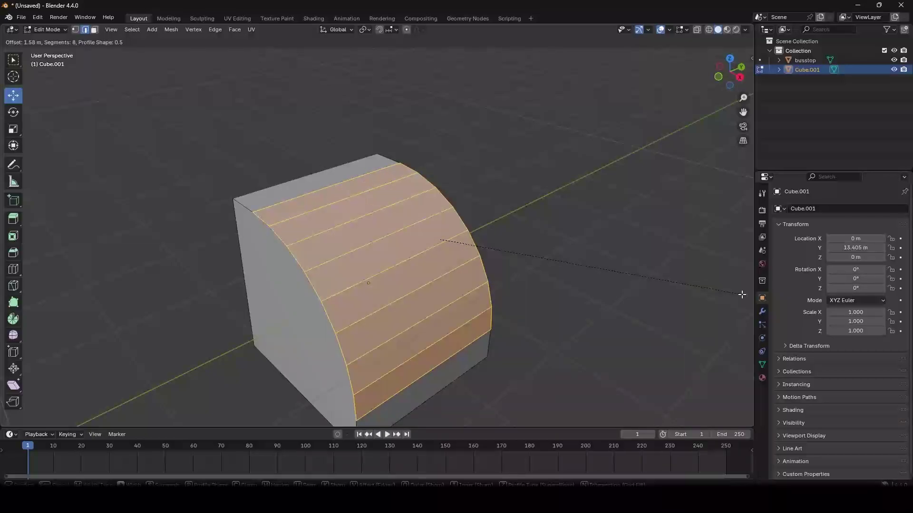
pyautogui.click(734, 295)
# - Switch to Object Mode and delete the practice cube
pyautogui.scroll(-3, 509, 250)
pyautogui.moveTo(509, 251); pyautogui.dragTo(400, 230, button='middle')
pyautogui.press('Tab')
pyautogui.press('x')
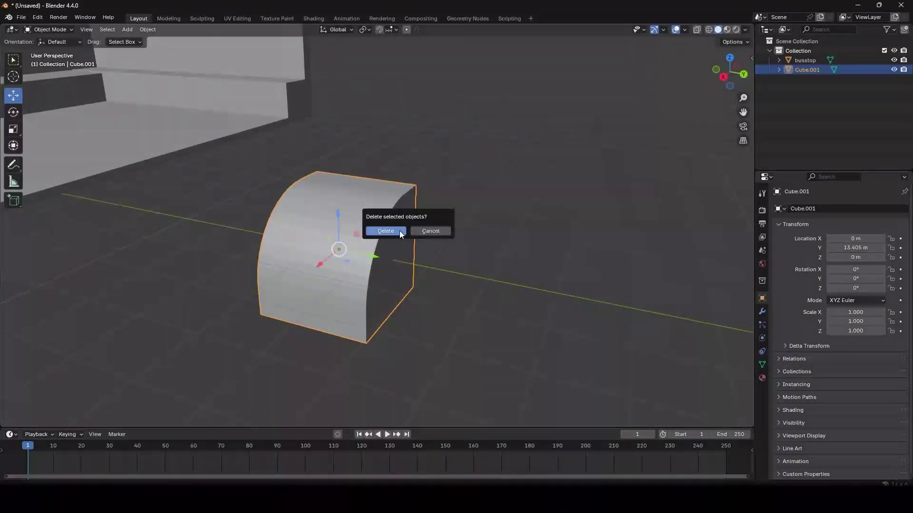
pyautogui.click(386, 231)
# - Select the bus stop object and switch it to Edit Mode
pyautogui.moveTo(218, 198); pyautogui.dragTo(359, 269, button='middle')
pyautogui.click(361, 264)
pyautogui.scroll(-4, 240, 224)
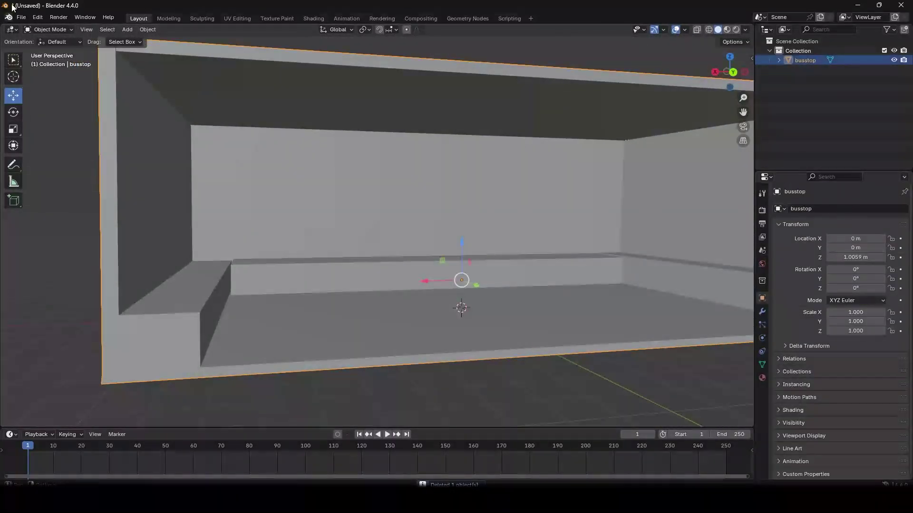
pyautogui.click(55, 29)
pyautogui.click(47, 51)
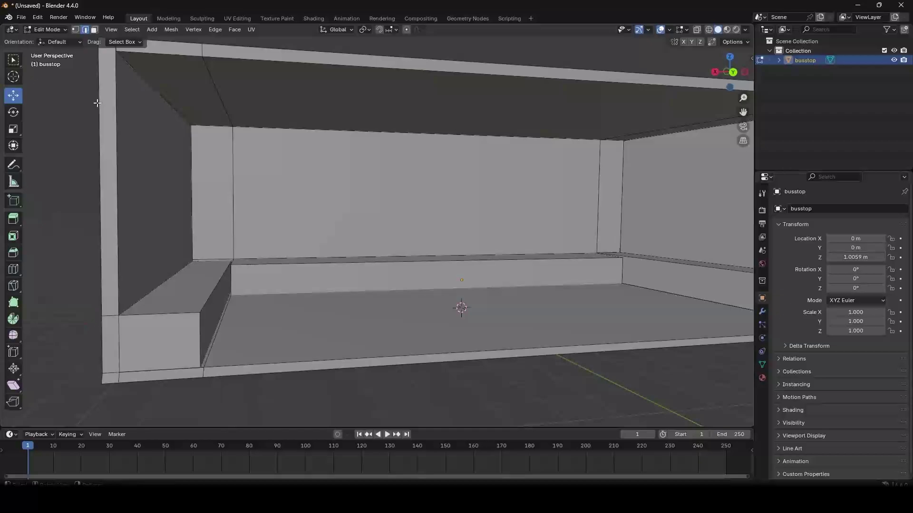
# - Bevel the inner upper edge of the bus stop's +X side bench with 10 segments
pyautogui.scroll(2, 260, 225)
pyautogui.moveTo(260, 226); pyautogui.dragTo(286, 245, button='middle')
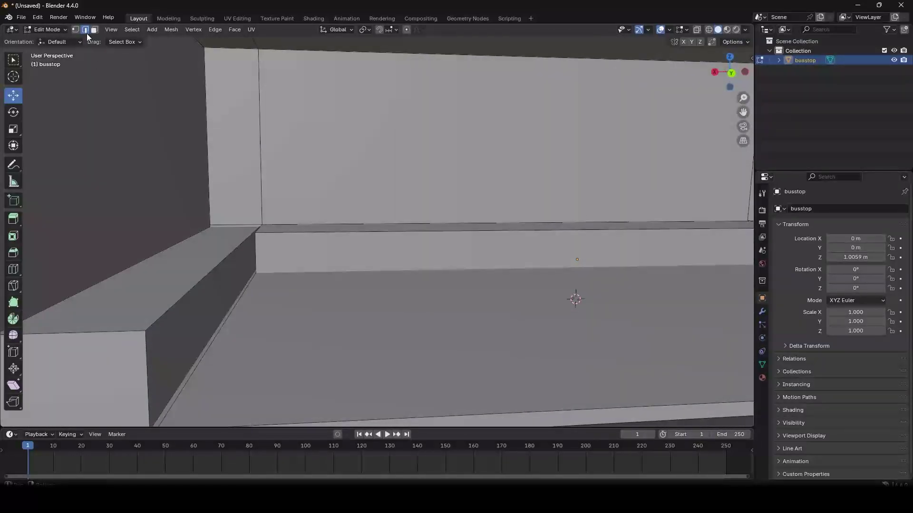
pyautogui.click(208, 278)
pyautogui.moveTo(230, 283); pyautogui.dragTo(376, 243, button='middle')
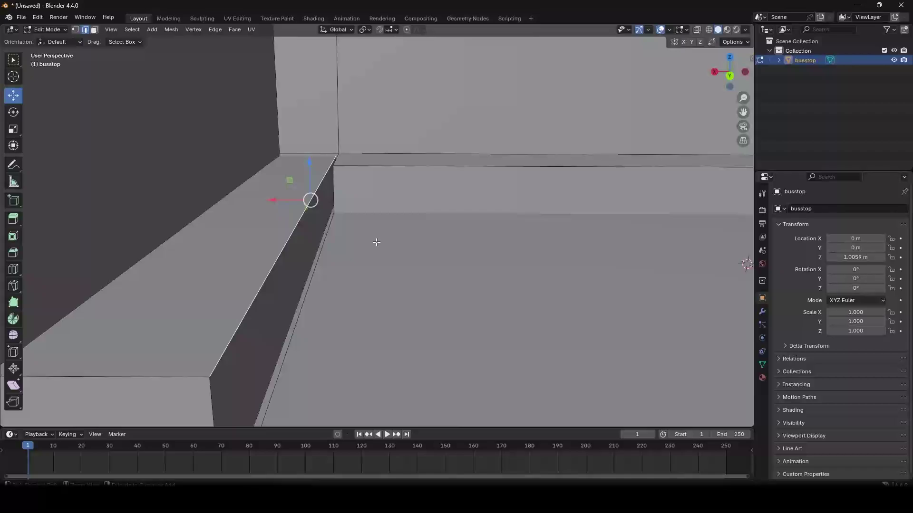
pyautogui.hotkey('ctrl', 'b')
pyautogui.scroll(9, 392, 244)
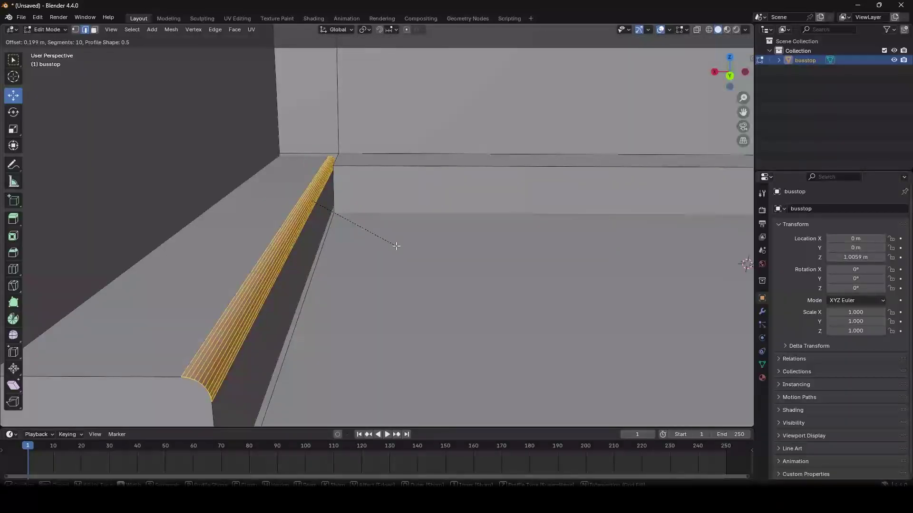
pyautogui.click(445, 231)
# - Bevel the front upper edge of the bus stop's rear bench
pyautogui.click(574, 174)
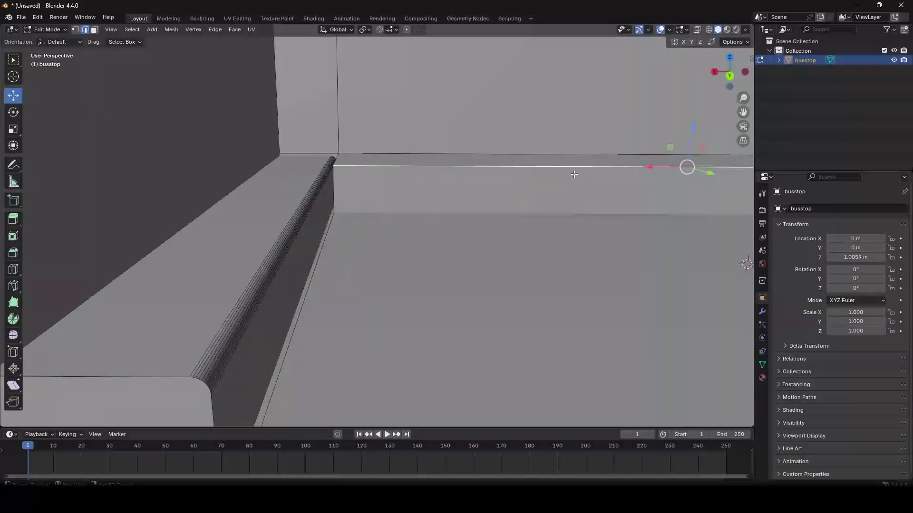
pyautogui.moveTo(574, 174); pyautogui.dragTo(72, 249, button='middle')
pyautogui.hotkey('ctrl', 'b')
pyautogui.click(459, 221)
# - Bevel the inner upper edge of the -X side bench by about 0.1 m with 10 segments, and return to Object Mode
pyautogui.click(503, 280)
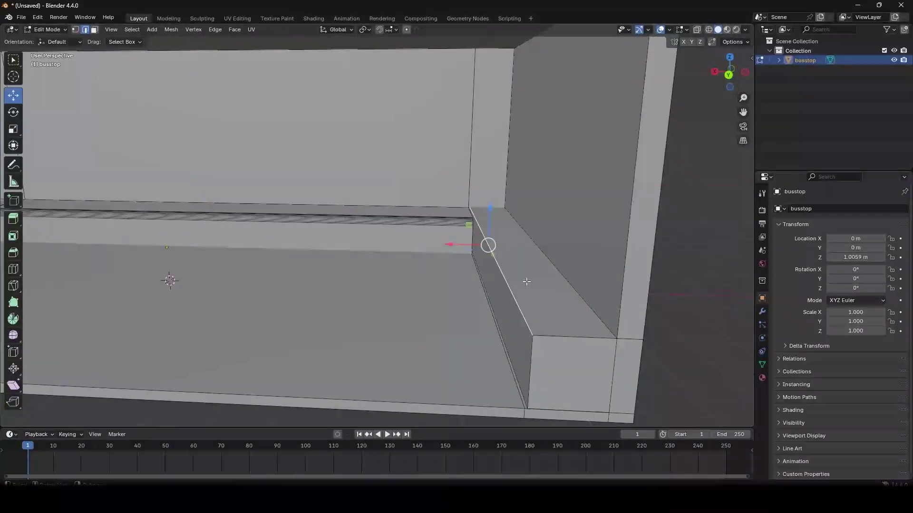
pyautogui.moveTo(573, 276)
pyautogui.mouseDown(button='middle')
pyautogui.moveTo(572, 266)
pyautogui.moveTo(565, 299)
pyautogui.moveTo(575, 265)
pyautogui.mouseUp(button='middle')
pyautogui.hotkey('ctrl', 'b')
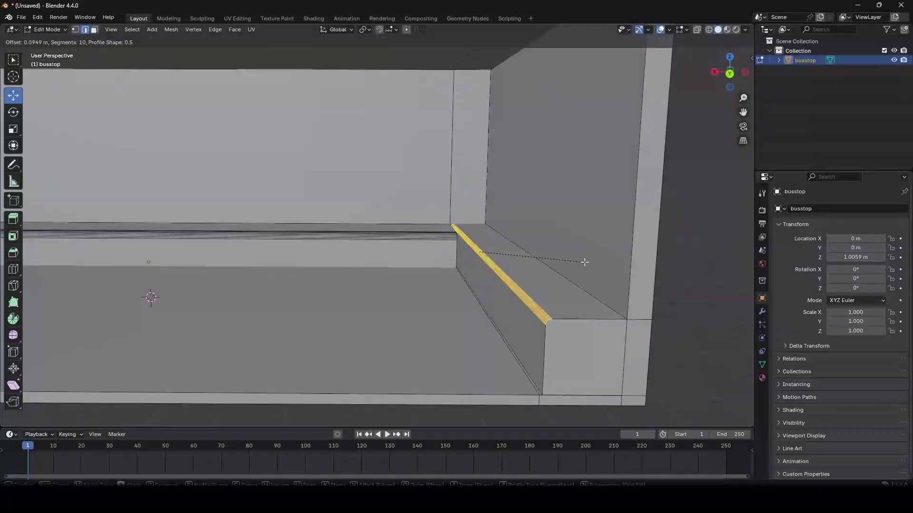
pyautogui.click(587, 261)
pyautogui.scroll(-6, 483, 252)
pyautogui.moveTo(401, 264)
pyautogui.mouseDown(button='middle')
pyautogui.moveTo(417, 256)
pyautogui.moveTo(399, 247)
pyautogui.mouseUp(button='middle')
pyautogui.click(50, 30)
pyautogui.click(57, 38)
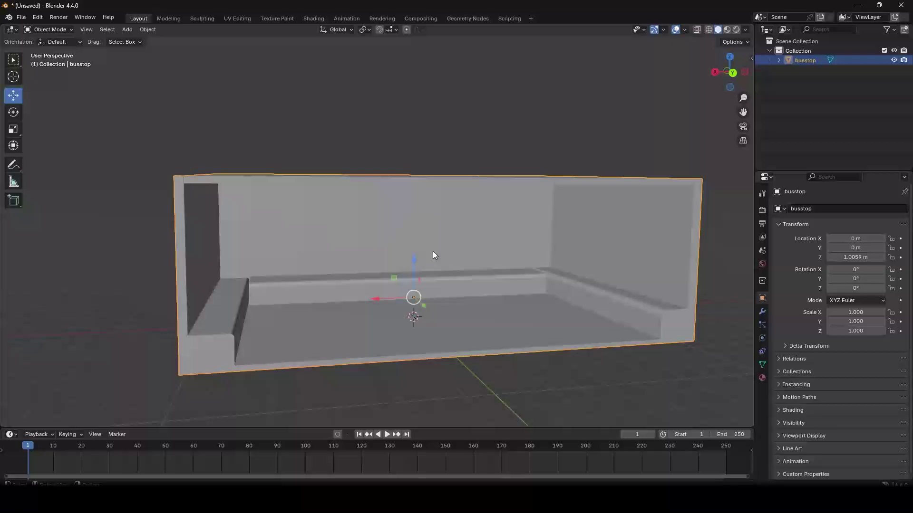
# - Deselect the bus stop and inspect the rounded bench edges from the front
pyautogui.scroll(3, 432, 251)
pyautogui.click(336, 110)
pyautogui.moveTo(315, 233); pyautogui.dragTo(324, 236, button='middle')
pyautogui.keyDown('shift'); pyautogui.moveTo(309, 287); pyautogui.dragTo(360, 137, button='middle'); pyautogui.keyUp('shift')
pyautogui.moveTo(308, 237); pyautogui.dragTo(352, 234, button='middle')
pyautogui.scroll(-3, 250, 228)
pyautogui.scroll(1, 378, 228)
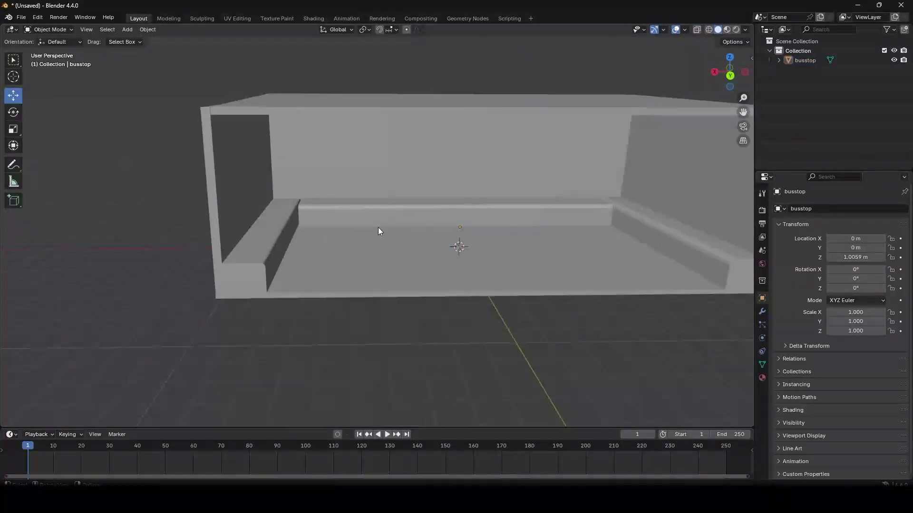
# - Undo the deselection, the mode change and the three bench bevels
pyautogui.hotkey('ctrl', 'z')
pyautogui.hotkey('ctrl', 'z')
pyautogui.hotkey('ctrl', 'z')
pyautogui.hotkey('ctrl', 'z')
pyautogui.hotkey('ctrl', 'z')
pyautogui.hotkey('ctrl', 'z')
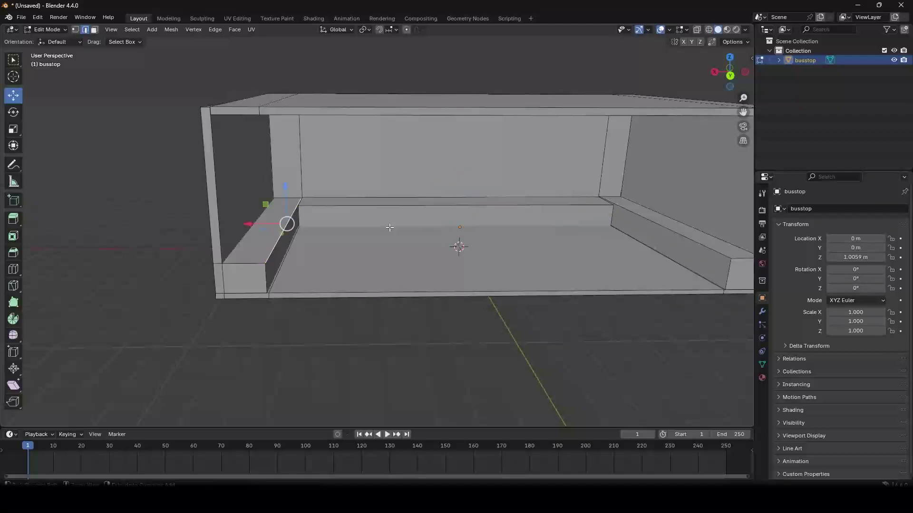
# - In Object Mode, duplicate the bus stop and move the copy about 21.2 m along the X axis
pyautogui.press('Tab')
pyautogui.scroll(-2, 461, 227)
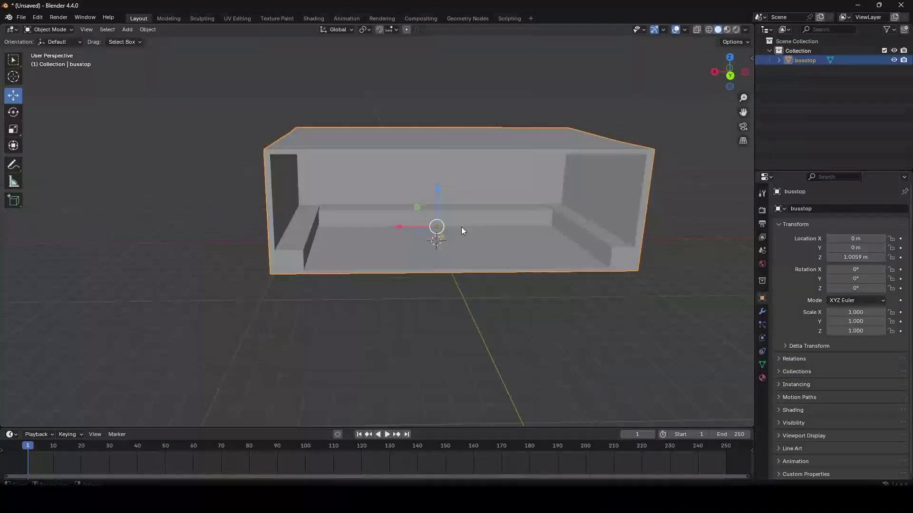
pyautogui.keyDown('shift'); pyautogui.moveTo(427, 224); pyautogui.dragTo(466, 229, button='middle'); pyautogui.keyUp('shift')
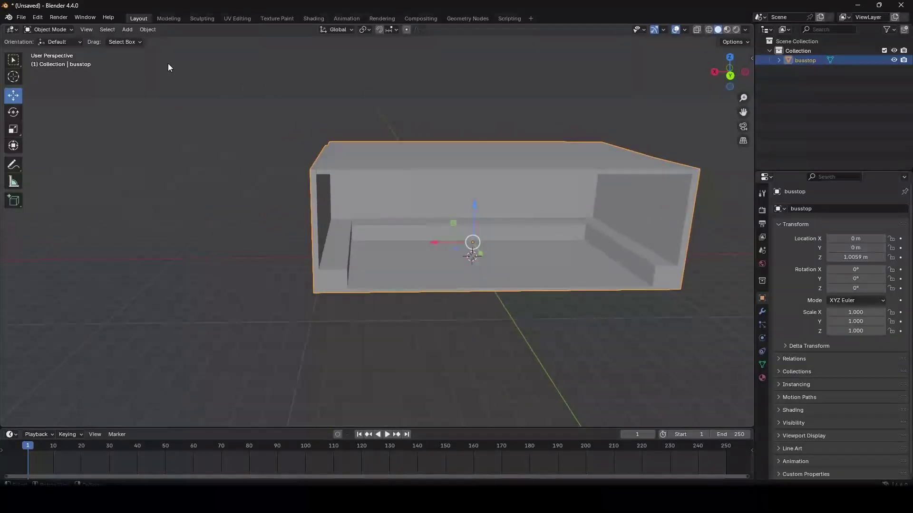
pyautogui.click(147, 30)
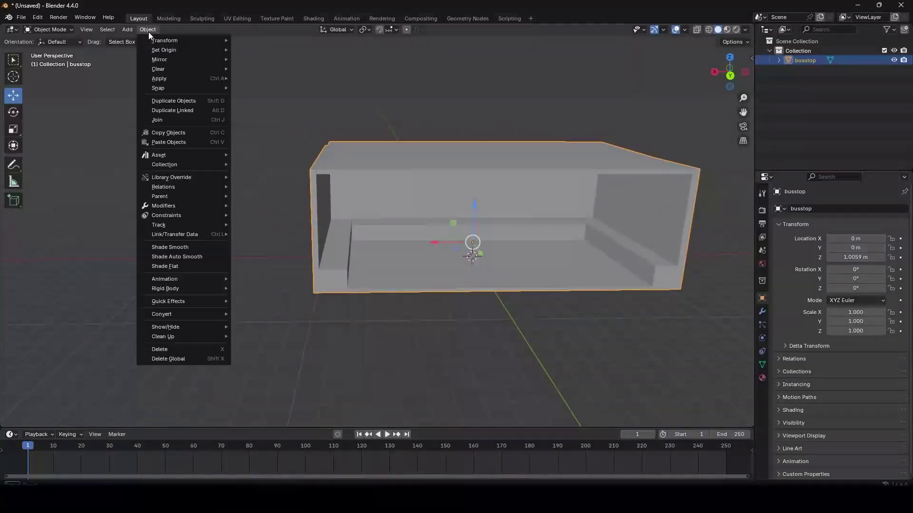
pyautogui.click(206, 101)
pyautogui.rightClick(478, 255)
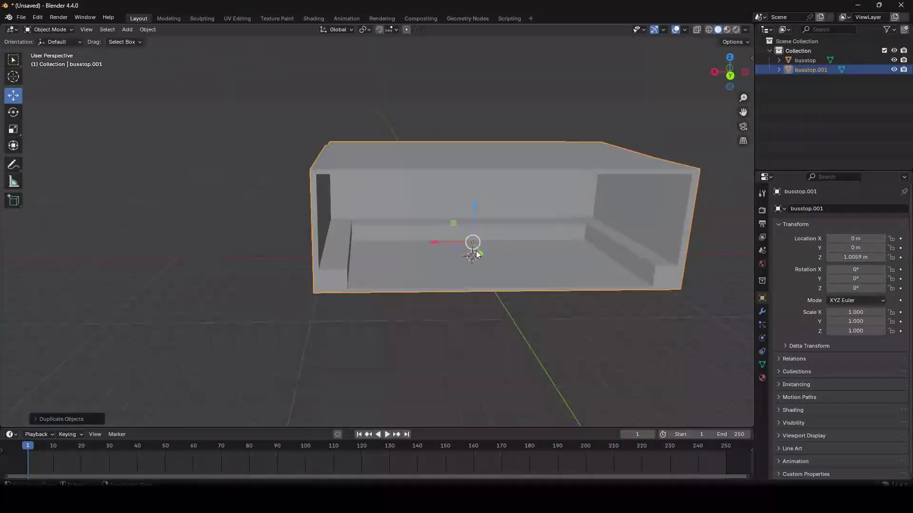
pyautogui.moveTo(434, 243); pyautogui.dragTo(118, 247)
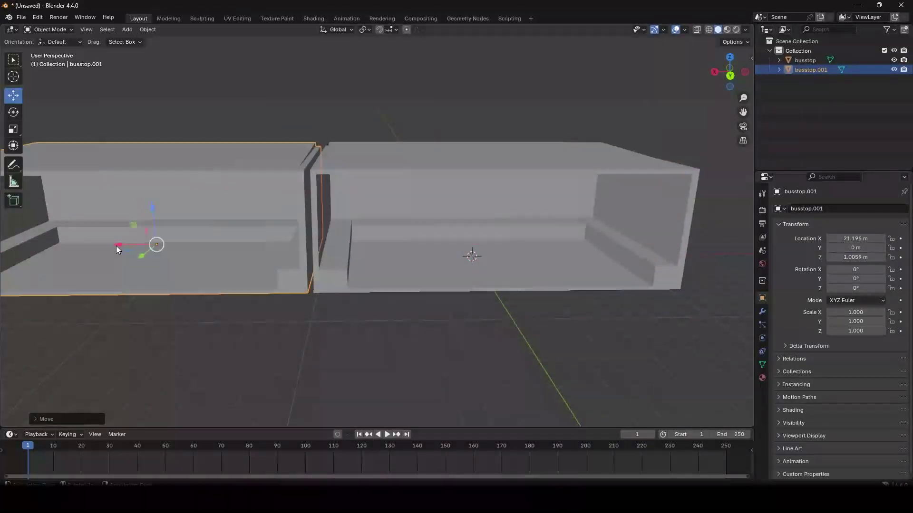
# - Select the original bus stop and switch it to Edit Mode
pyautogui.moveTo(282, 211); pyautogui.dragTo(290, 198, button='middle')
pyautogui.scroll(1, 289, 204)
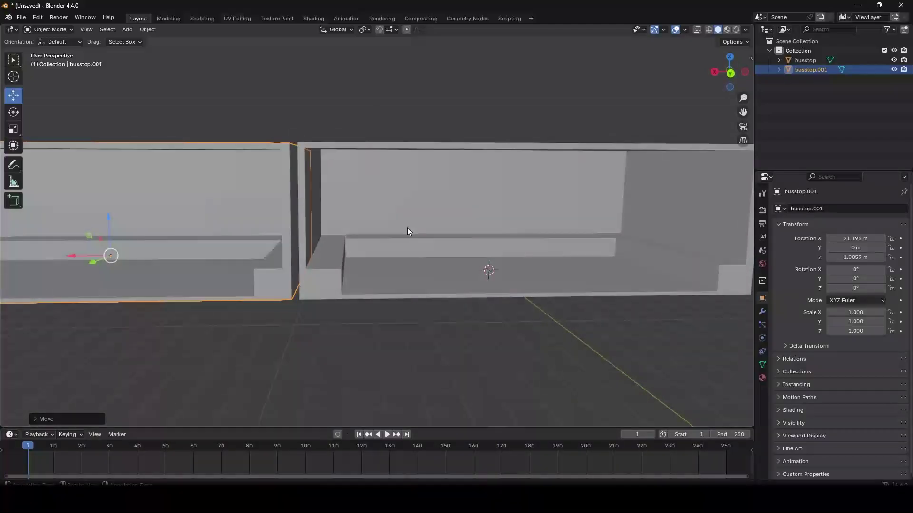
pyautogui.click(408, 209)
pyautogui.scroll(3, 409, 209)
pyautogui.moveTo(371, 210); pyautogui.dragTo(401, 242, button='middle')
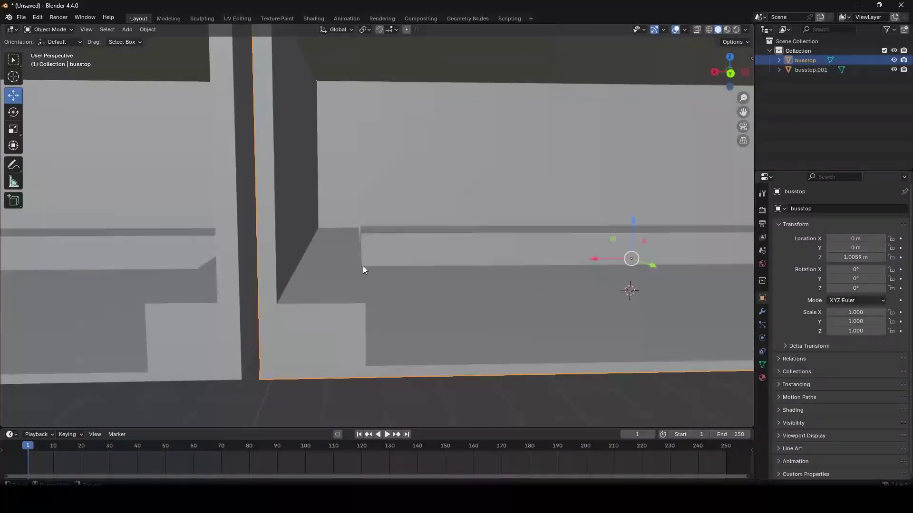
pyautogui.click(47, 30)
pyautogui.click(62, 44)
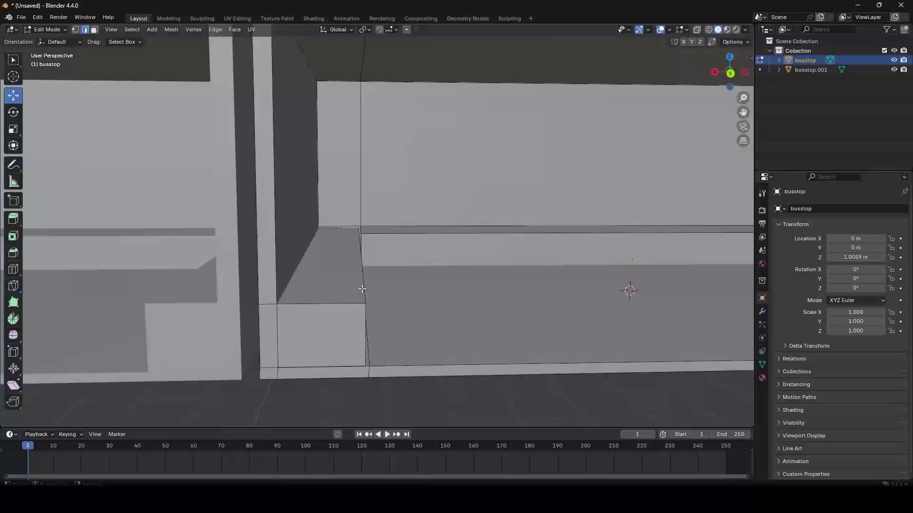
# - Bevel the inner upper edge of the original bus stop's +X side bench
pyautogui.moveTo(362, 289); pyautogui.dragTo(347, 273, button='middle')
pyautogui.click(348, 274)
pyautogui.scroll(2, 371, 257)
pyautogui.moveTo(386, 247)
pyautogui.mouseDown(button='middle')
pyautogui.moveTo(395, 241)
pyautogui.moveTo(403, 253)
pyautogui.mouseUp(button='middle')
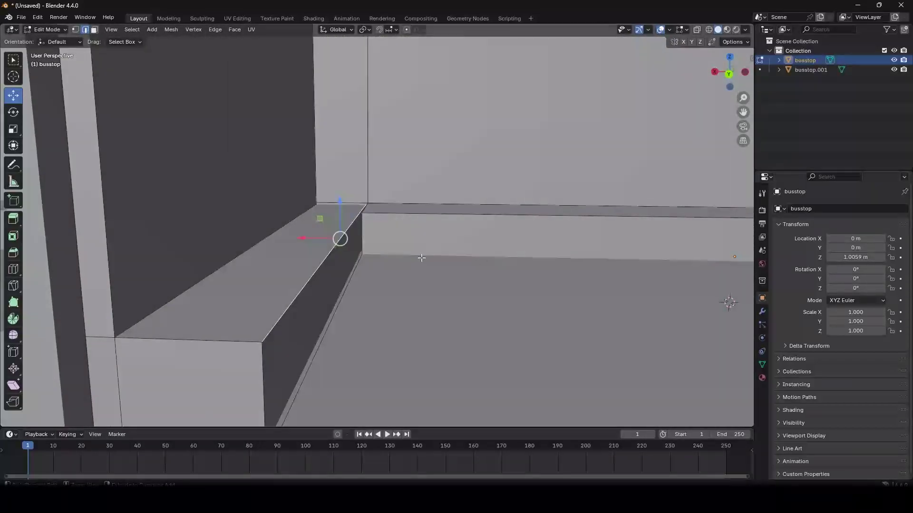
pyautogui.hotkey('ctrl', 'b')
pyautogui.click(433, 261)
# - Bevel the front upper edge of the original bus stop's rear bench with 10 segments
pyautogui.click(501, 235)
pyautogui.hotkey('ctrl', 'b')
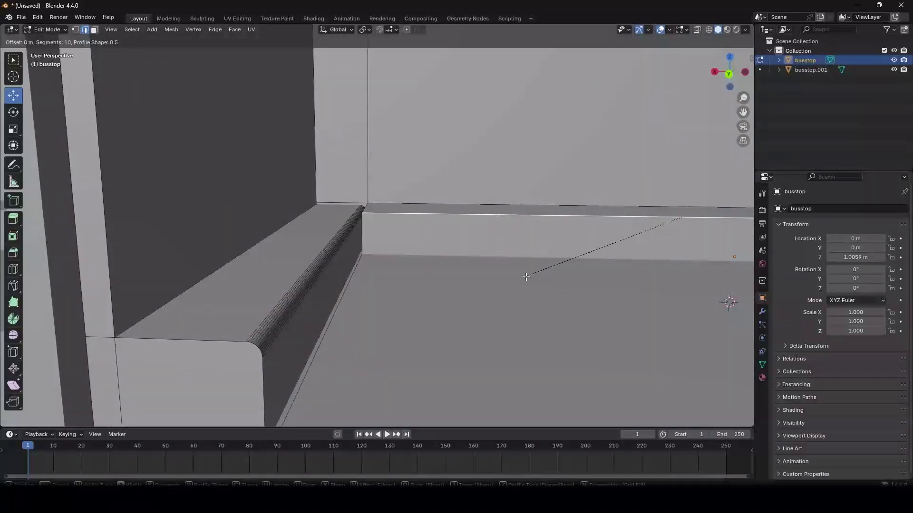
pyautogui.click(516, 281)
pyautogui.moveTo(515, 281); pyautogui.dragTo(458, 265, button='middle')
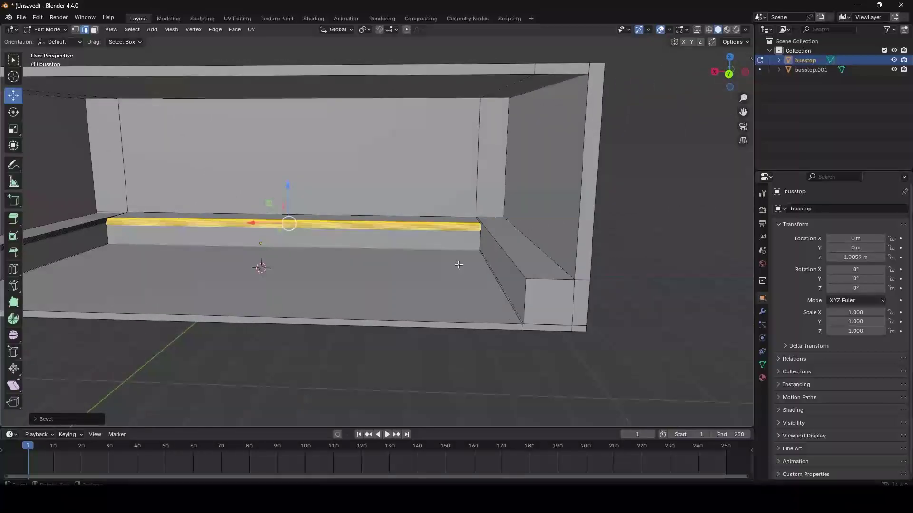
# - Bevel the inner upper edge of the -X side bench by about 0.38 m with 10 segments, and return to Object Mode
pyautogui.click(506, 260)
pyautogui.hotkey('ctrl', 'b')
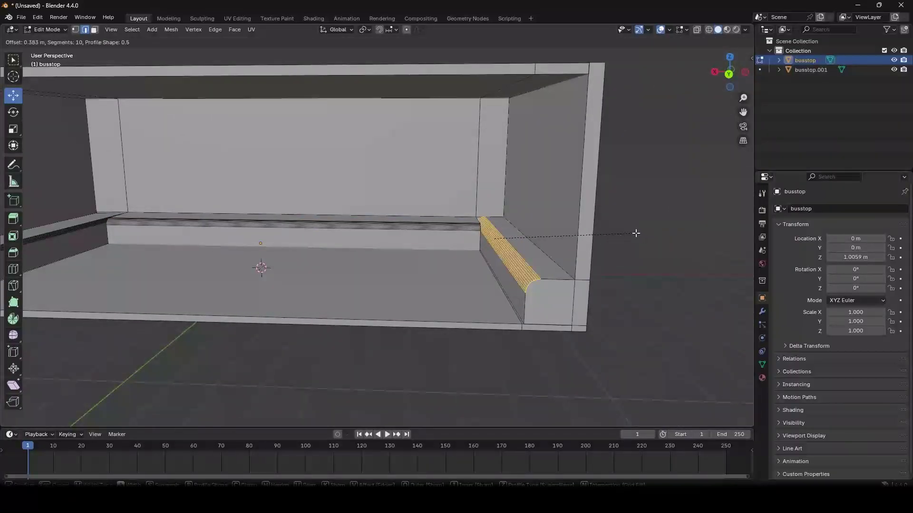
pyautogui.click(636, 233)
pyautogui.press('Tab')
pyautogui.scroll(-4, 609, 240)
pyautogui.keyDown('shift'); pyautogui.moveTo(430, 240); pyautogui.dragTo(545, 253, button='middle'); pyautogui.keyUp('shift')
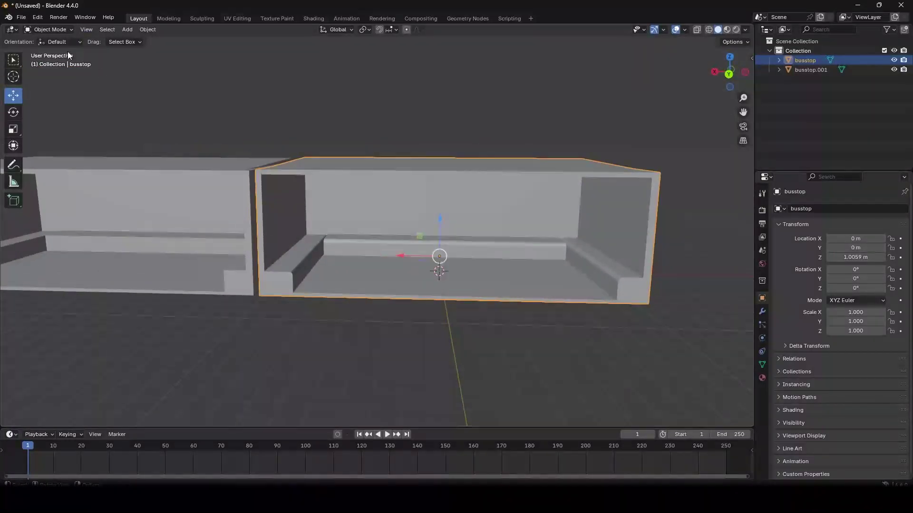
# - Clear the selection and compare the bevelled bus stop with its unbevelled copy
pyautogui.click(51, 30)
pyautogui.click(61, 40)
pyautogui.click(338, 147)
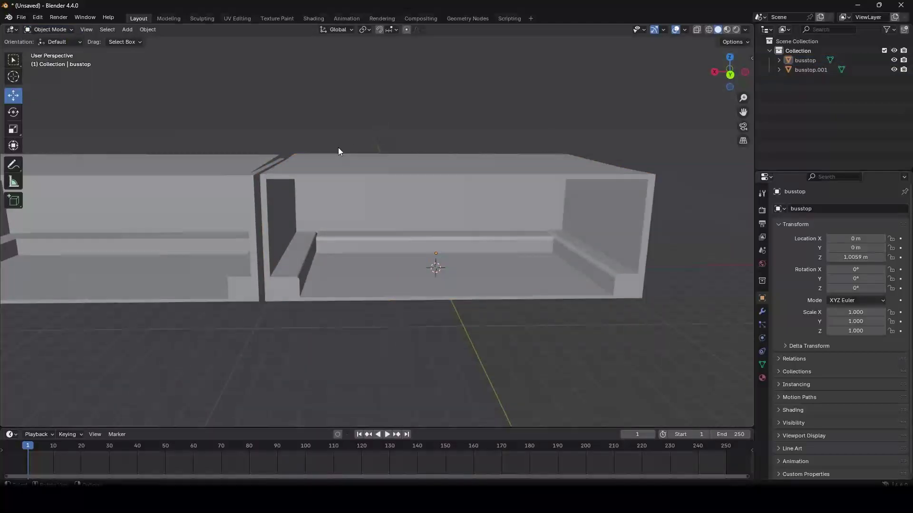
pyautogui.scroll(4, 460, 183)
pyautogui.moveTo(403, 276); pyautogui.dragTo(291, 259, button='middle')
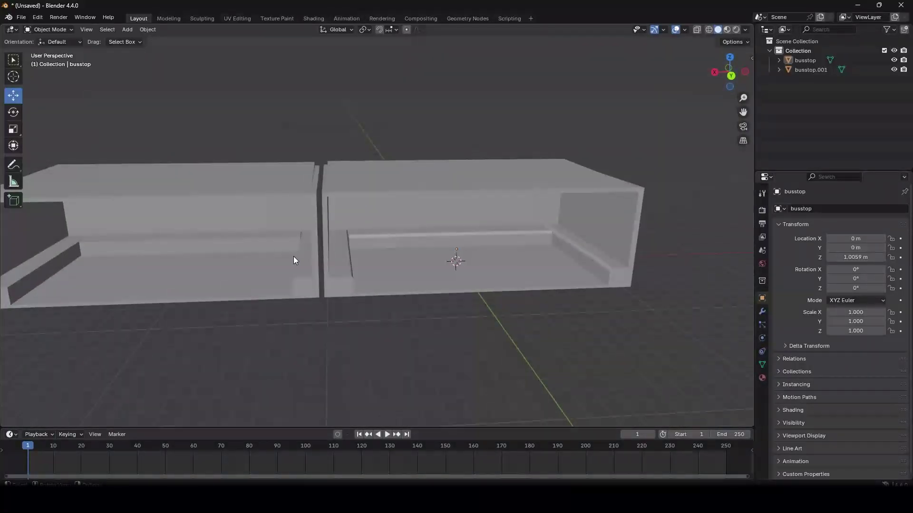